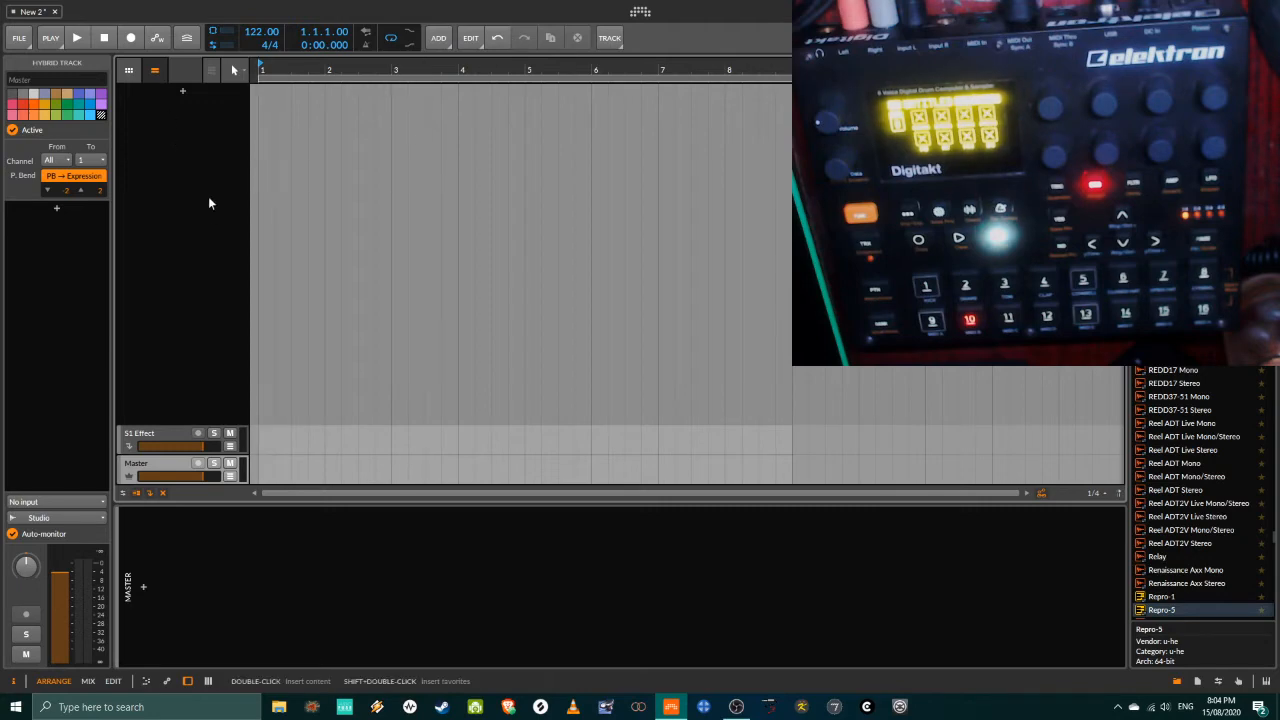
# - Add an instrument track and load the Digitakt synth plug-in onto it
pyautogui.rightClick(182, 107)
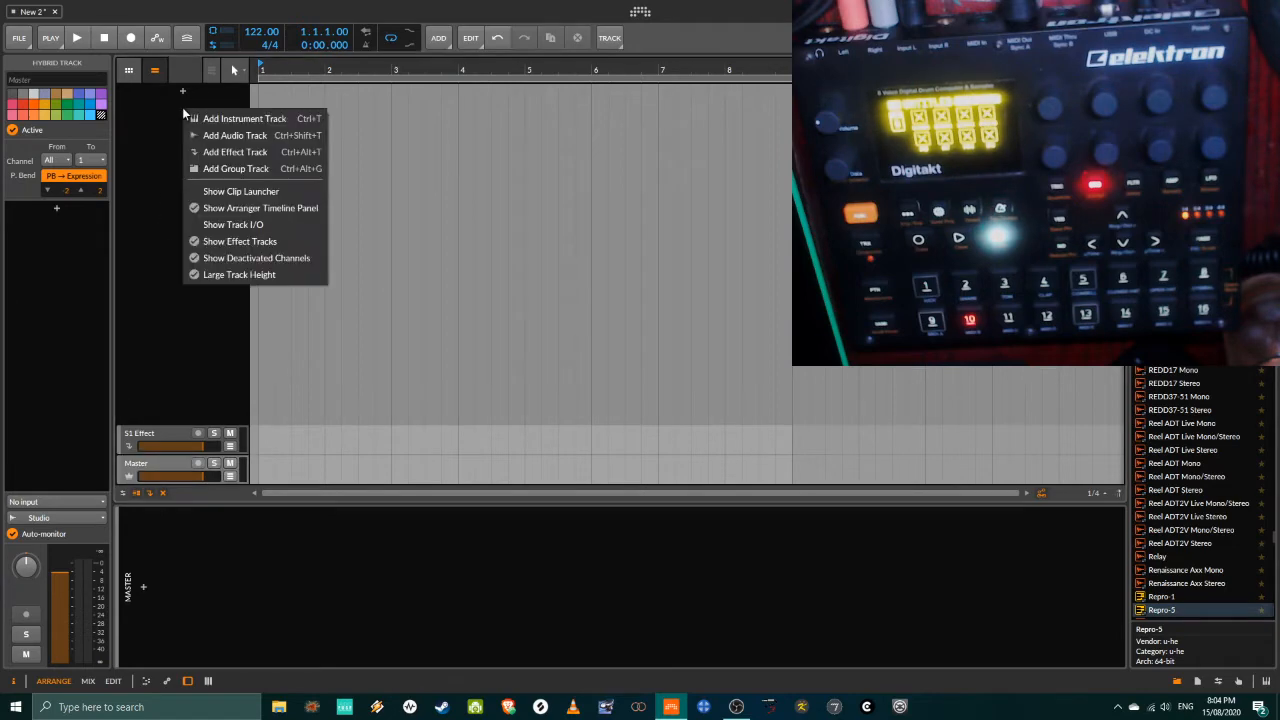
pyautogui.click(225, 118)
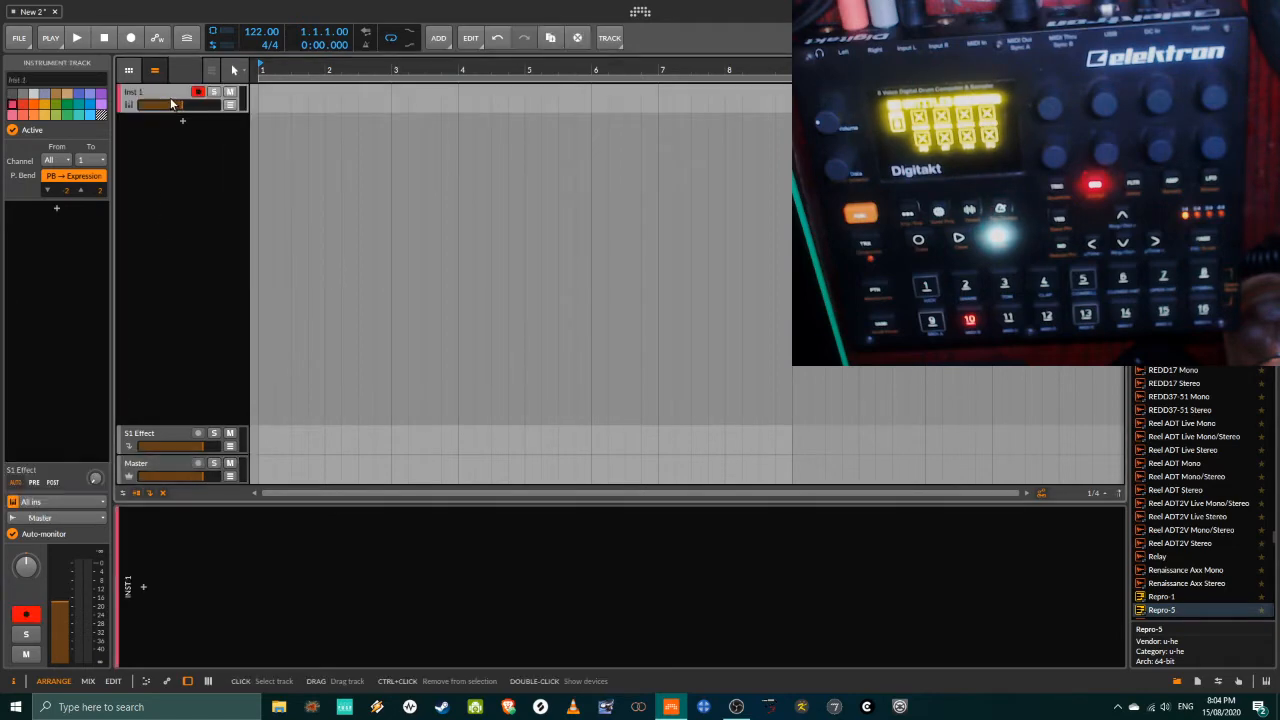
pyautogui.scroll(-3, 1186, 540)
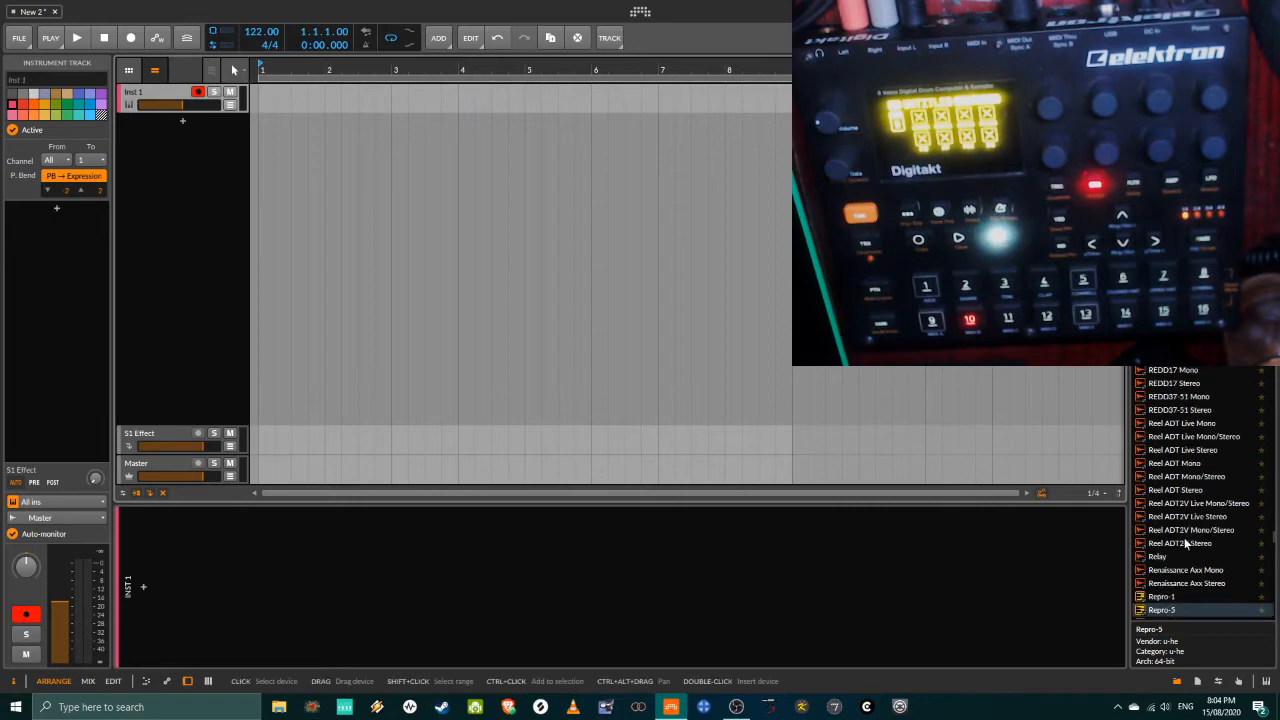
pyautogui.scroll(10, 1186, 540)
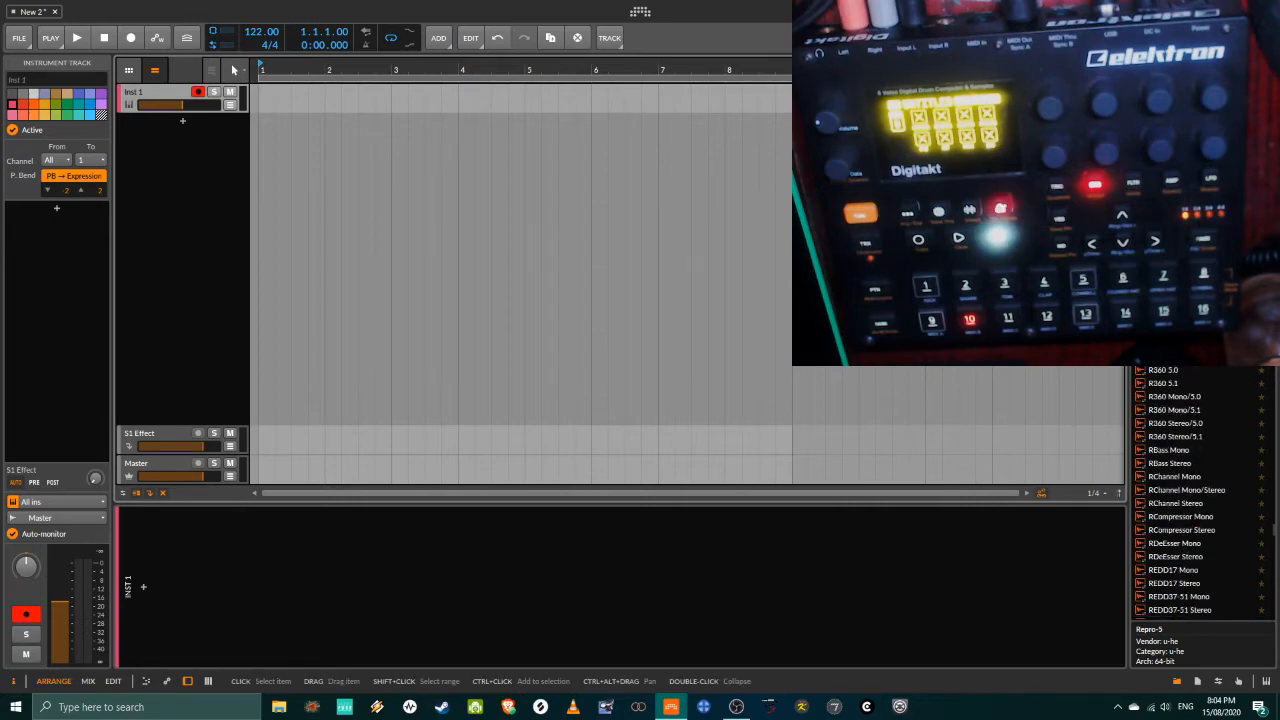
pyautogui.click(1186, 200)
pyautogui.click(1186, 300)
pyautogui.moveTo(1186, 300); pyautogui.dragTo(647, 590)
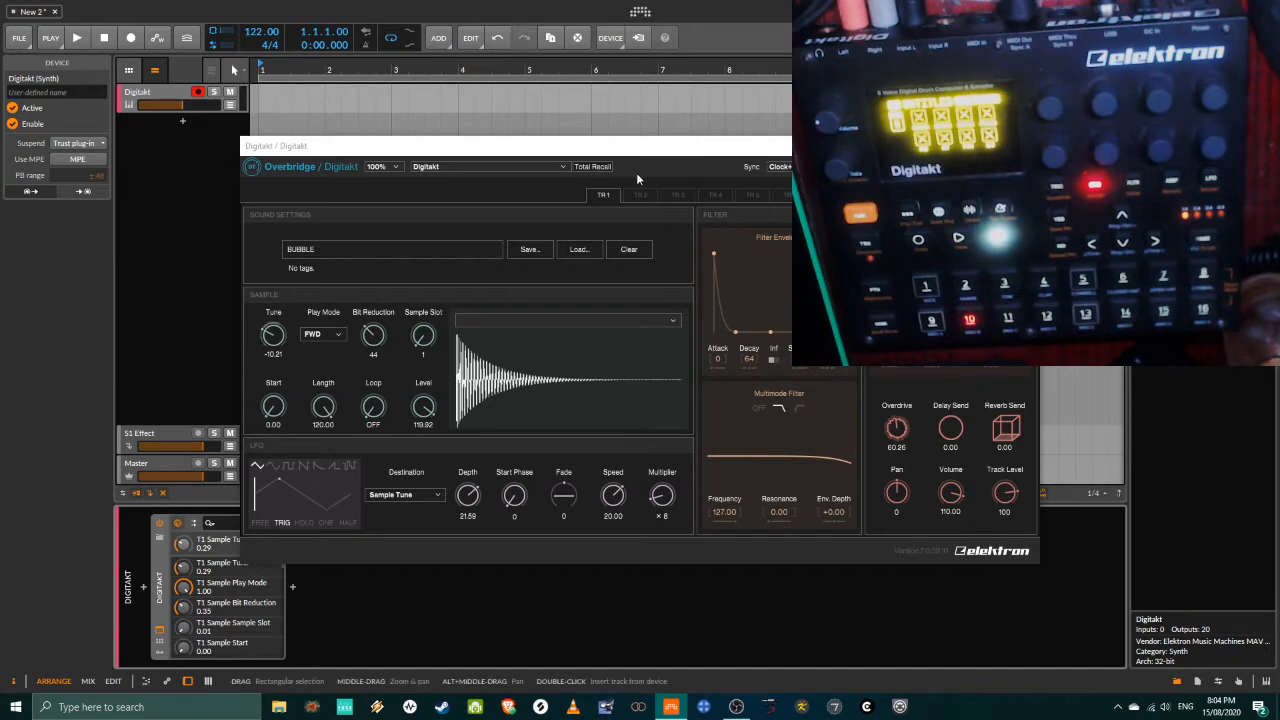
# - Reposition the Digitakt Overbridge plug-in window to look it over, and close it
pyautogui.moveTo(664, 146); pyautogui.dragTo(715, 101)
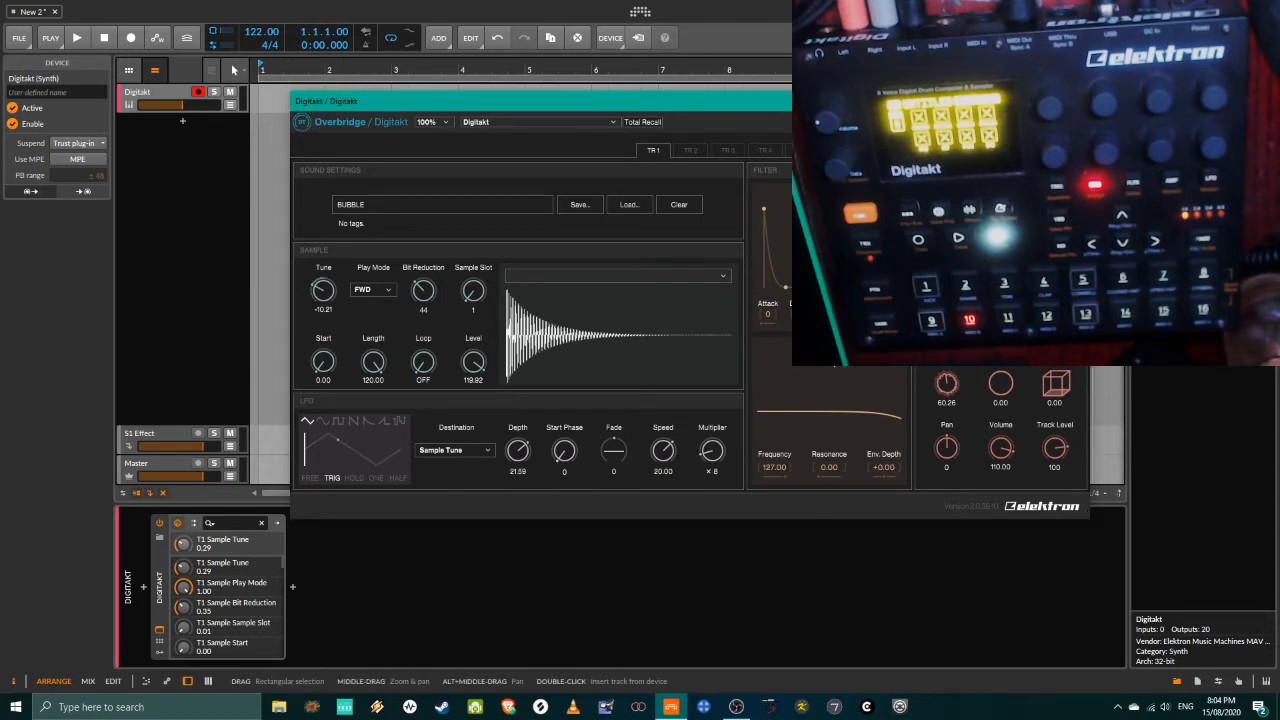
pyautogui.moveTo(594, 97)
pyautogui.mouseDown()
pyautogui.moveTo(576, 99)
pyautogui.moveTo(611, 101)
pyautogui.mouseUp()
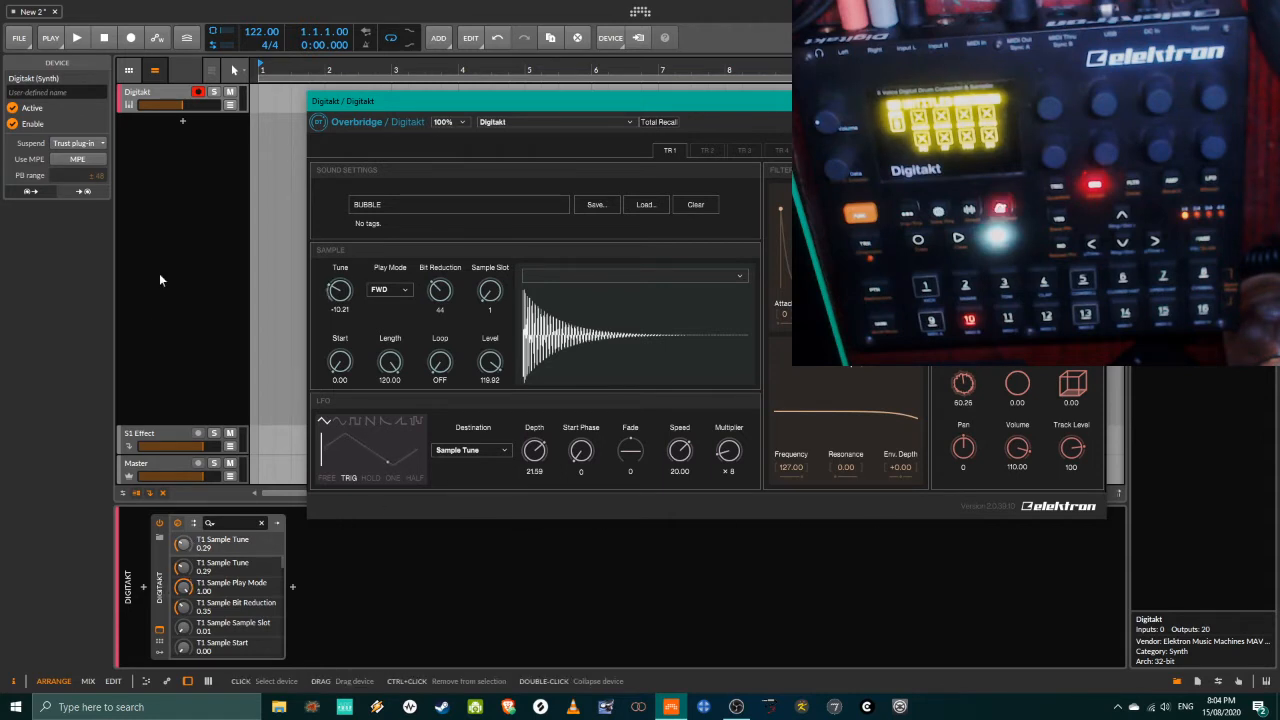
pyautogui.click(165, 121)
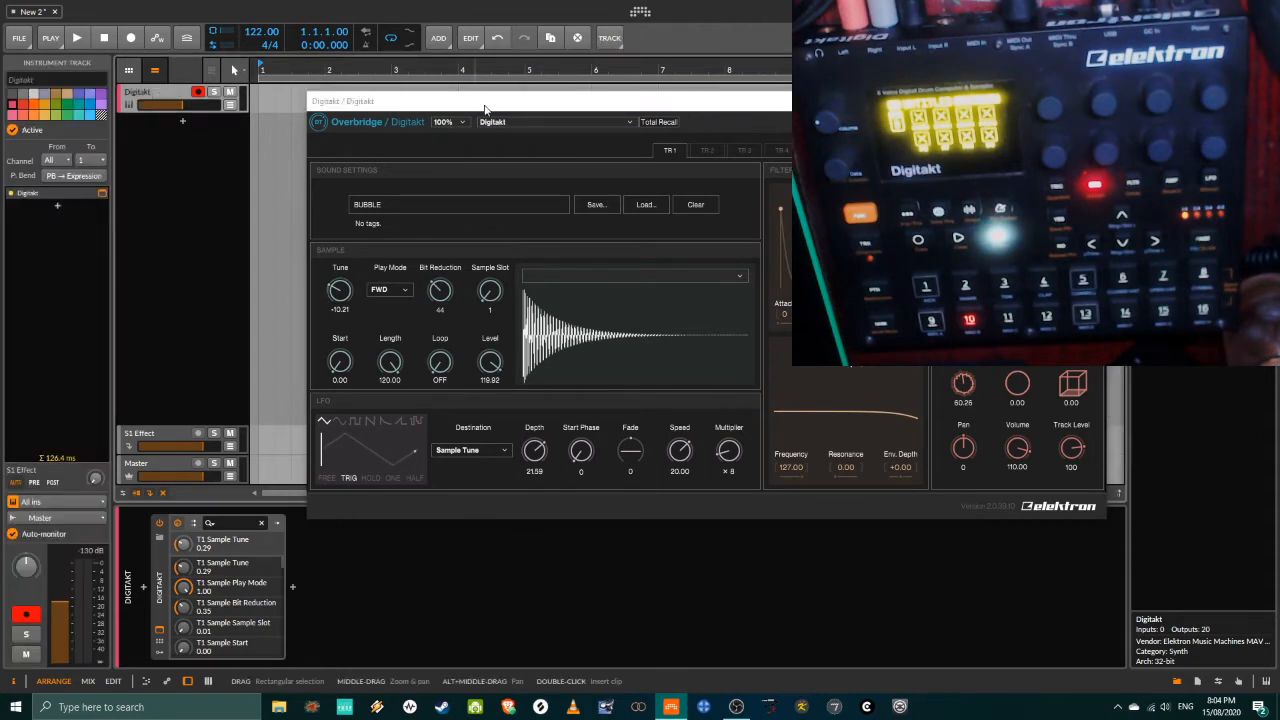
pyautogui.moveTo(486, 108); pyautogui.dragTo(503, 161)
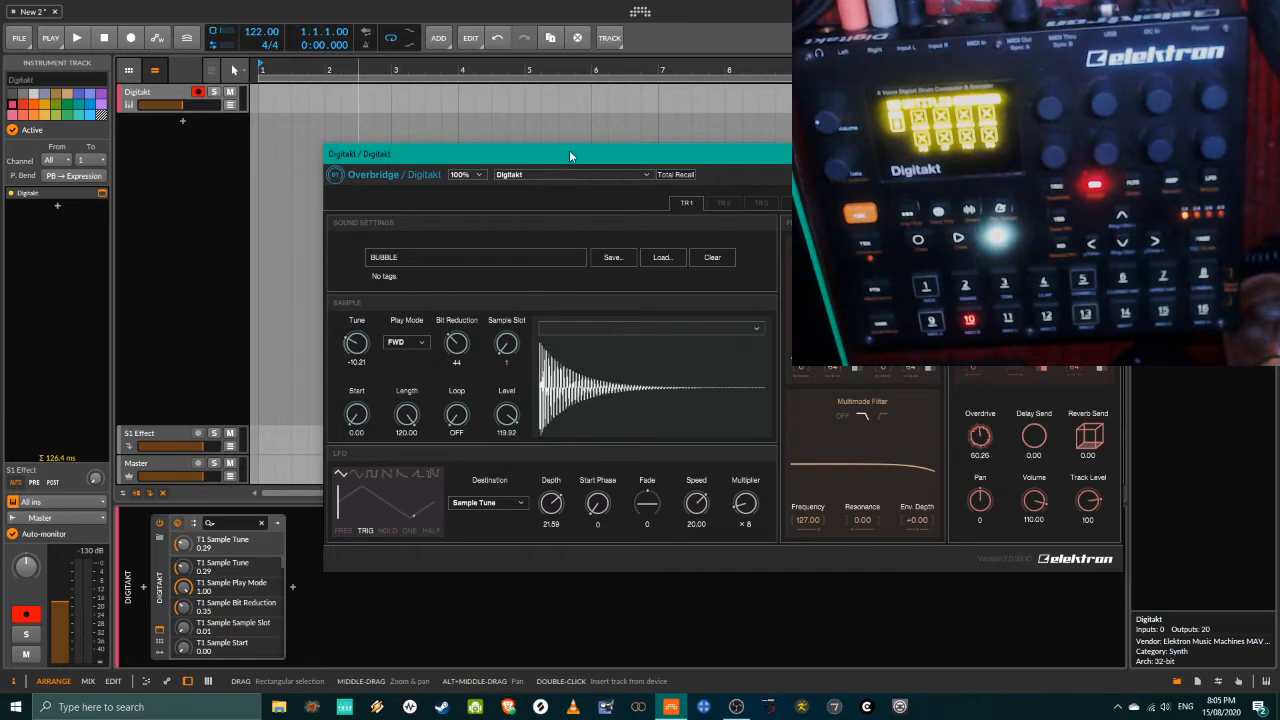
pyautogui.moveTo(569, 155); pyautogui.dragTo(539, 130)
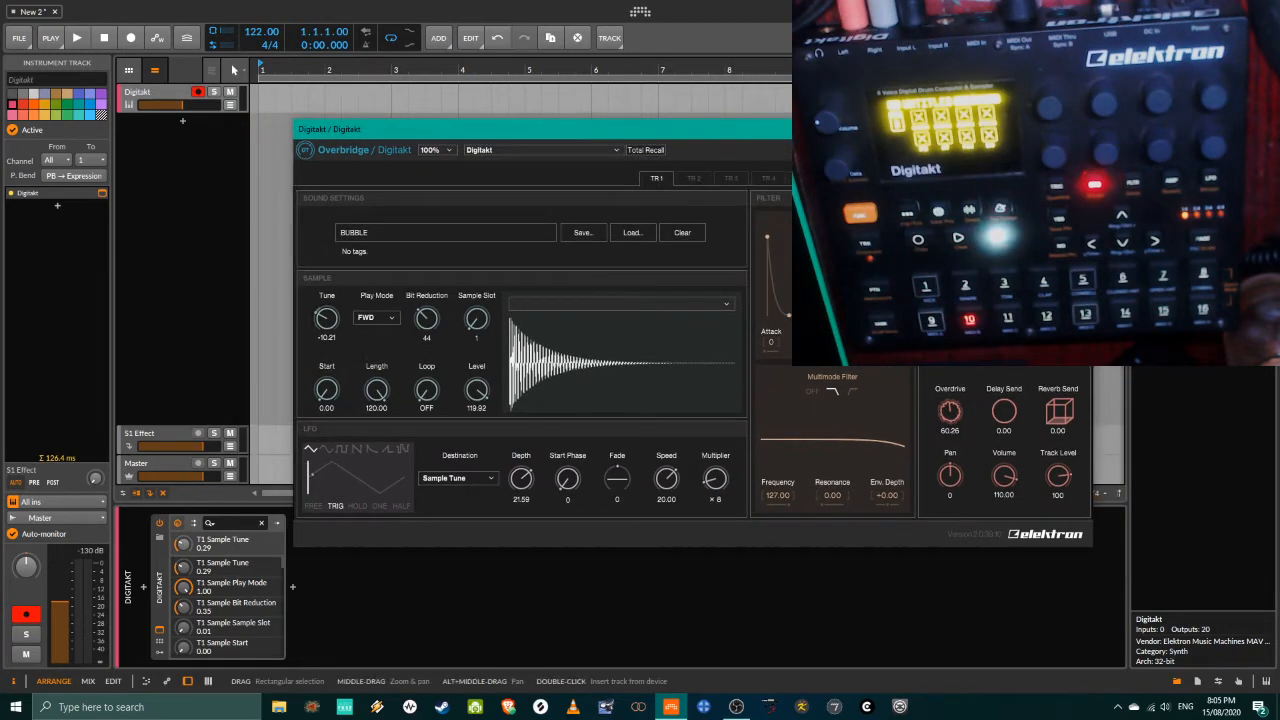
pyautogui.click(1078, 129)
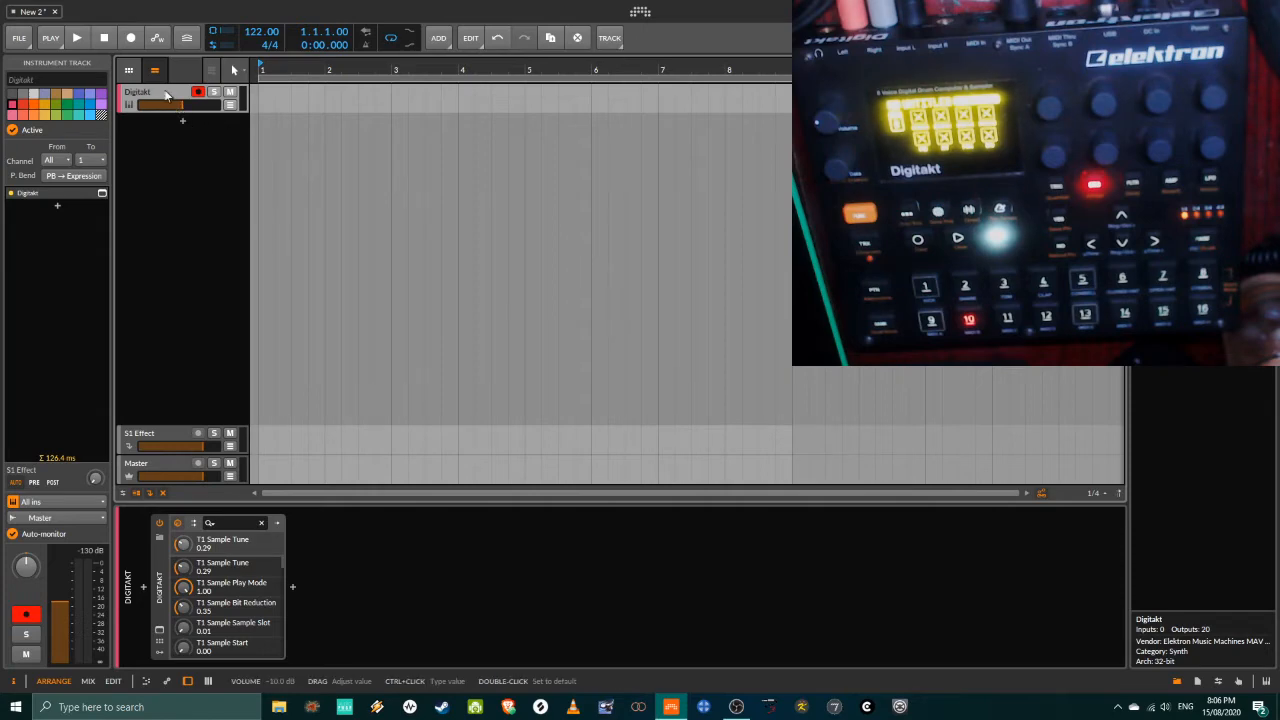
# - Create chains for all of the Digitakt device's missing plug-in outputs
pyautogui.click(161, 561)
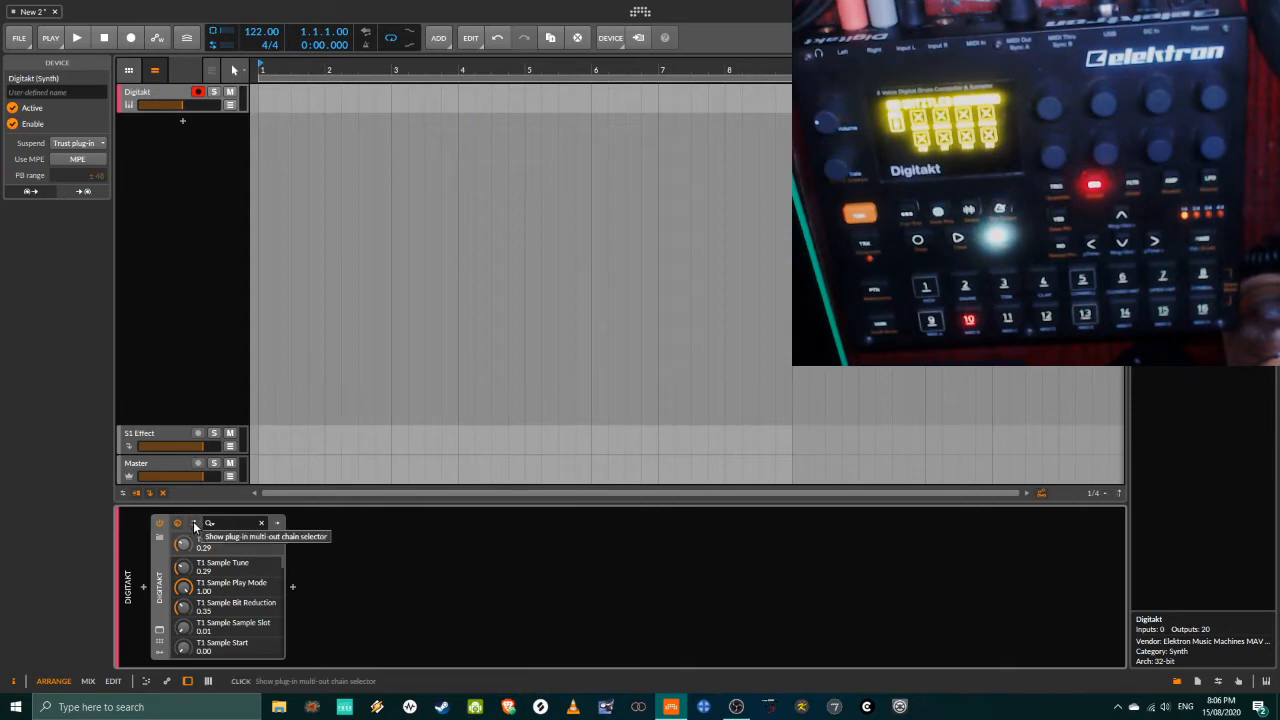
pyautogui.click(195, 524)
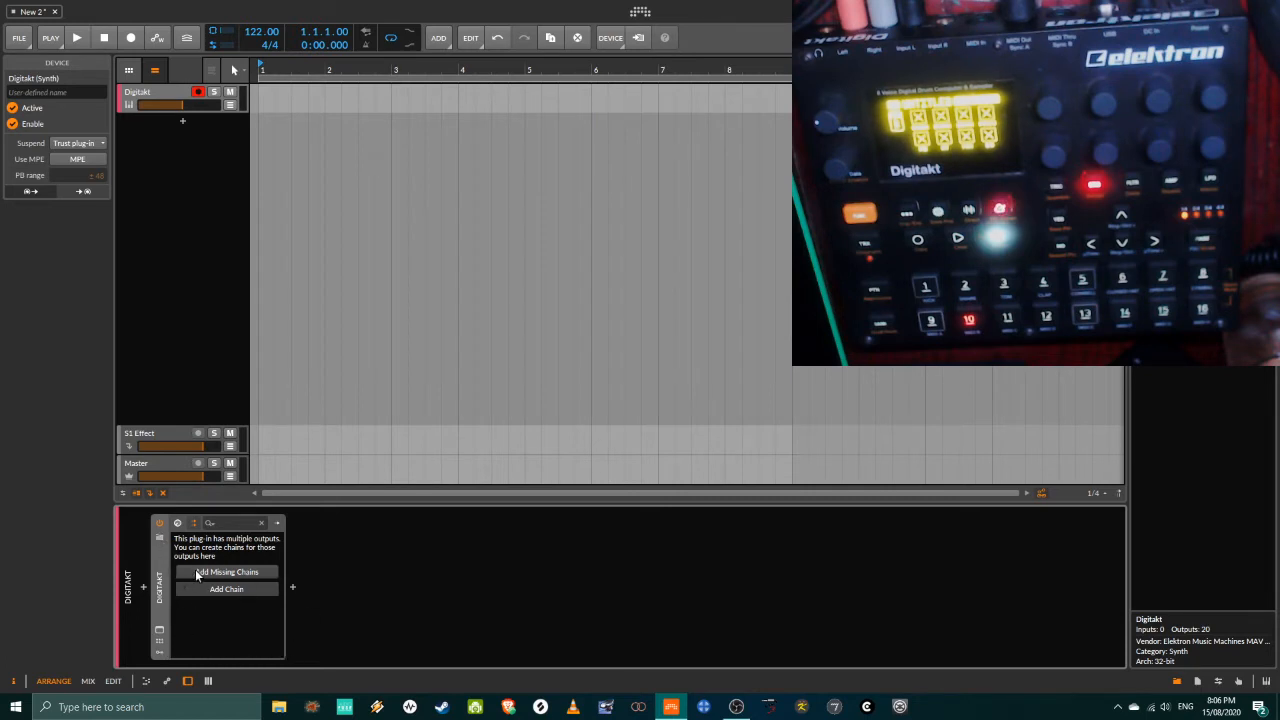
pyautogui.click(260, 574)
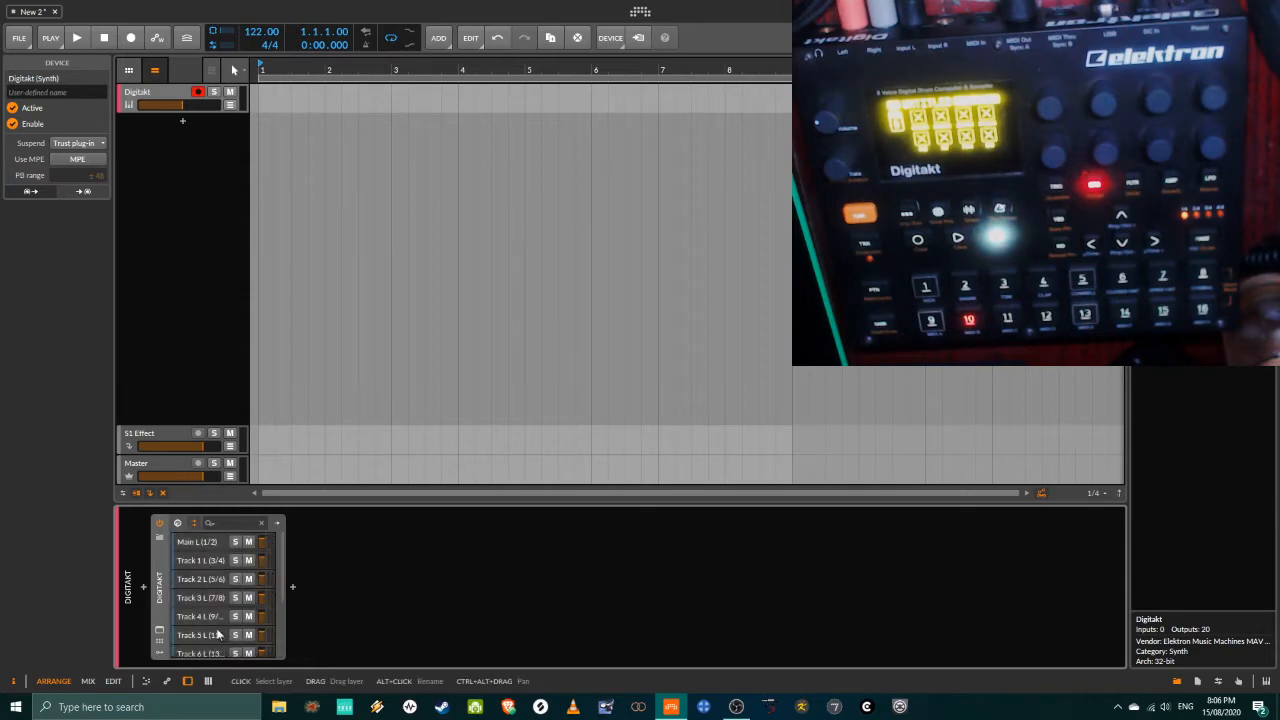
# - Review the Digitakt device's list of output chains from Main through Track 8 and Input
pyautogui.scroll(-3, 216, 607)
pyautogui.scroll(3, 215, 606)
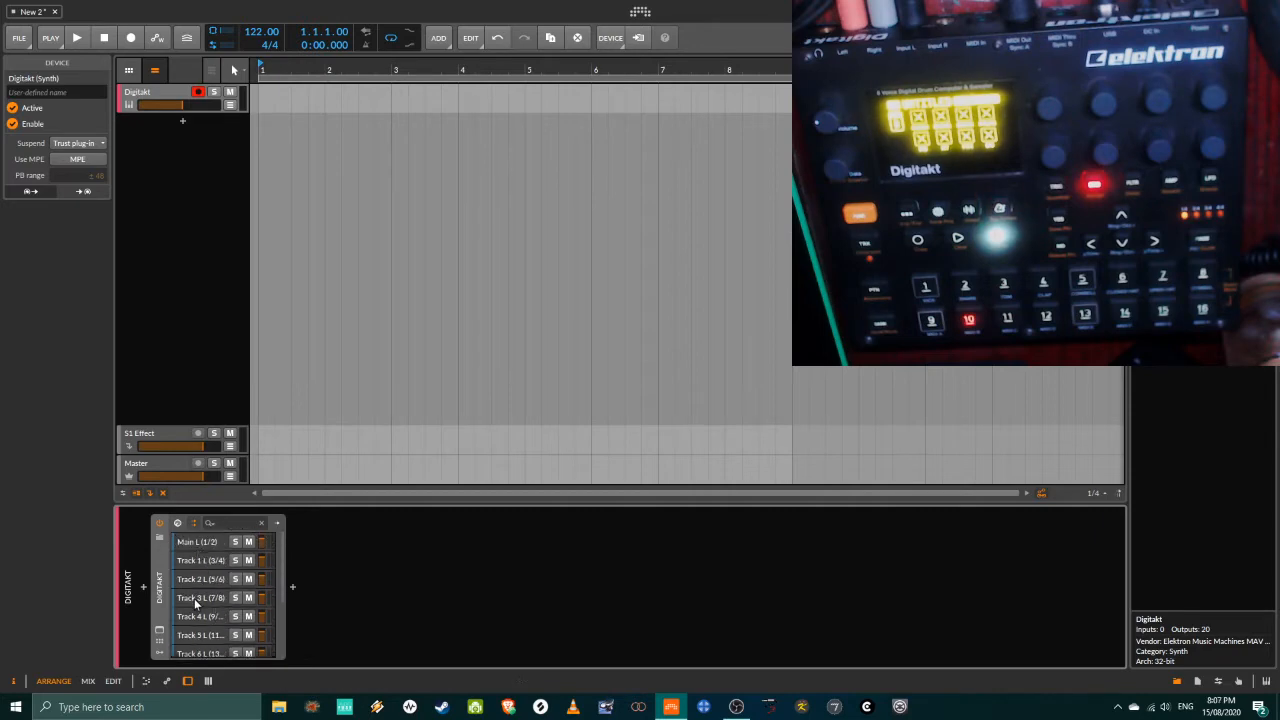
pyautogui.scroll(-3, 207, 560)
pyautogui.scroll(2, 201, 608)
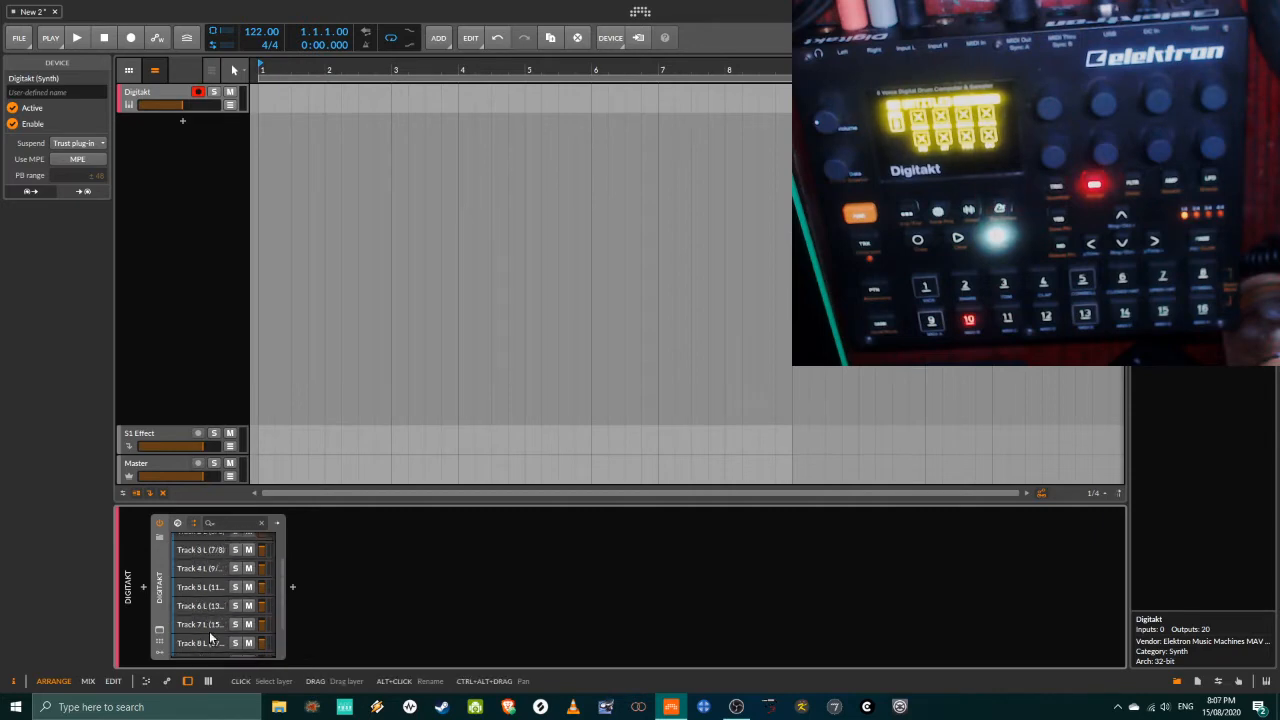
pyautogui.scroll(3, 190, 598)
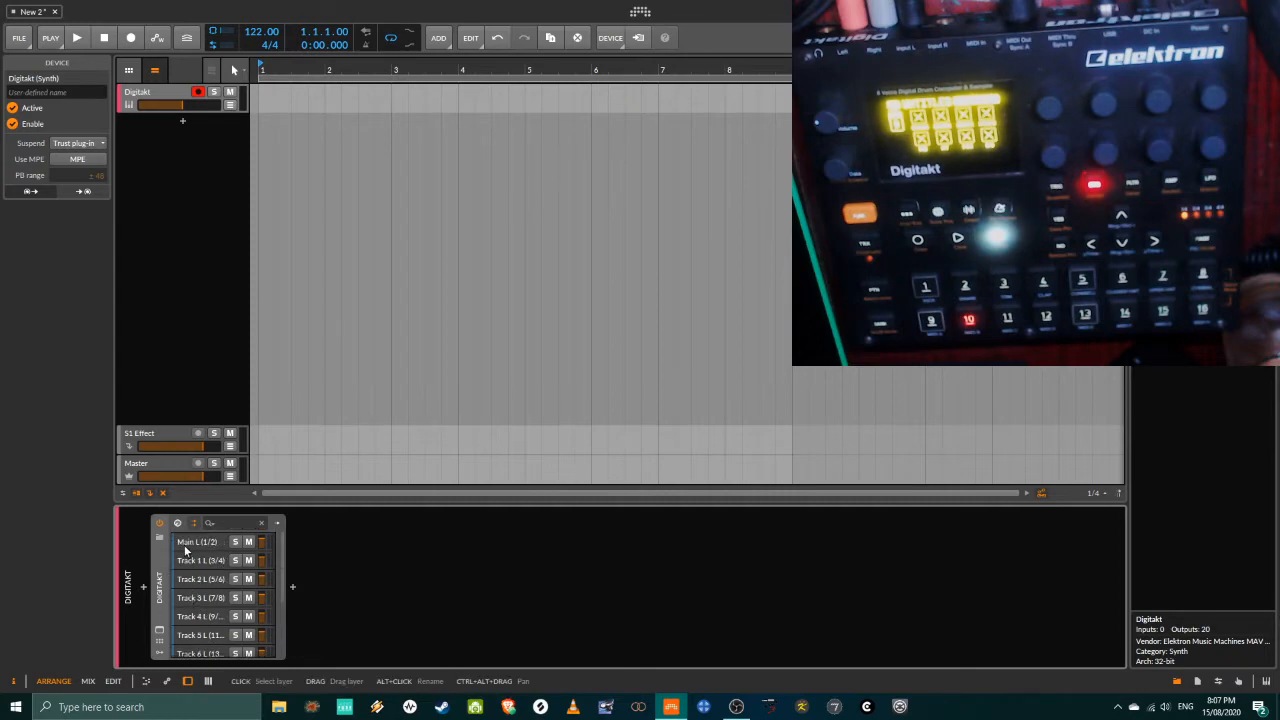
pyautogui.scroll(-3, 224, 576)
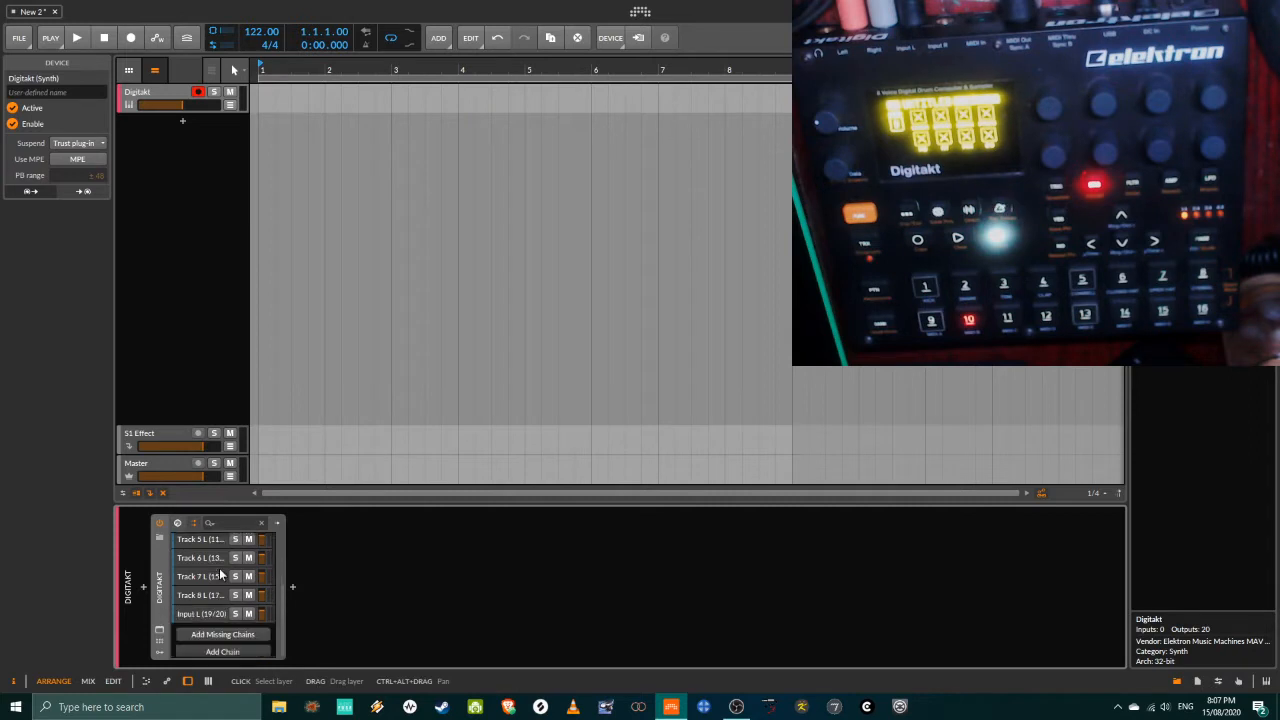
pyautogui.scroll(3, 218, 613)
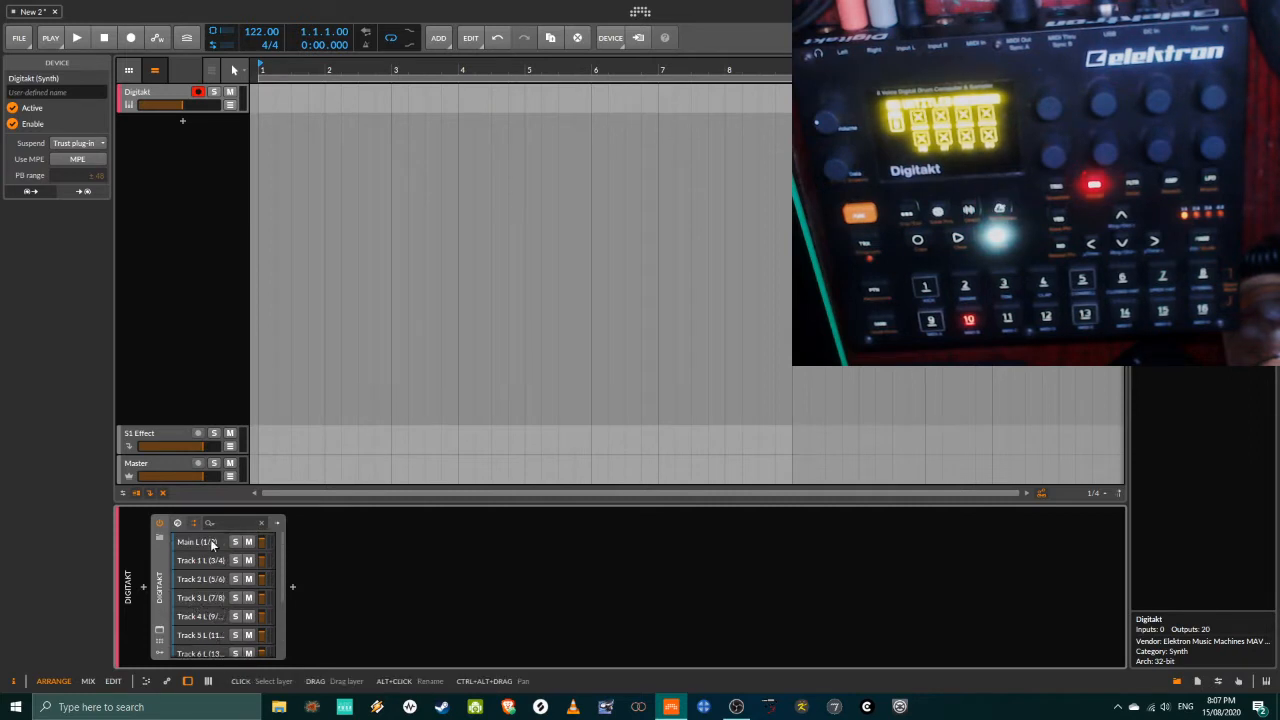
pyautogui.scroll(-3, 204, 575)
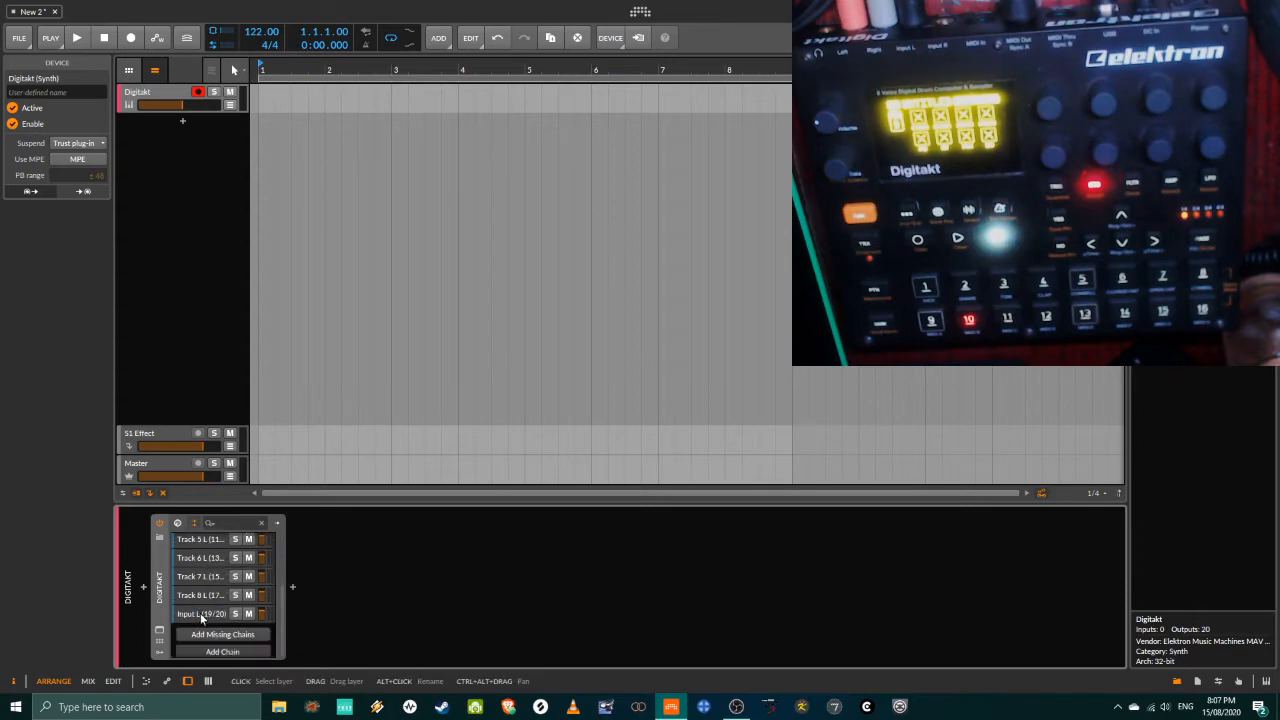
pyautogui.scroll(3, 198, 602)
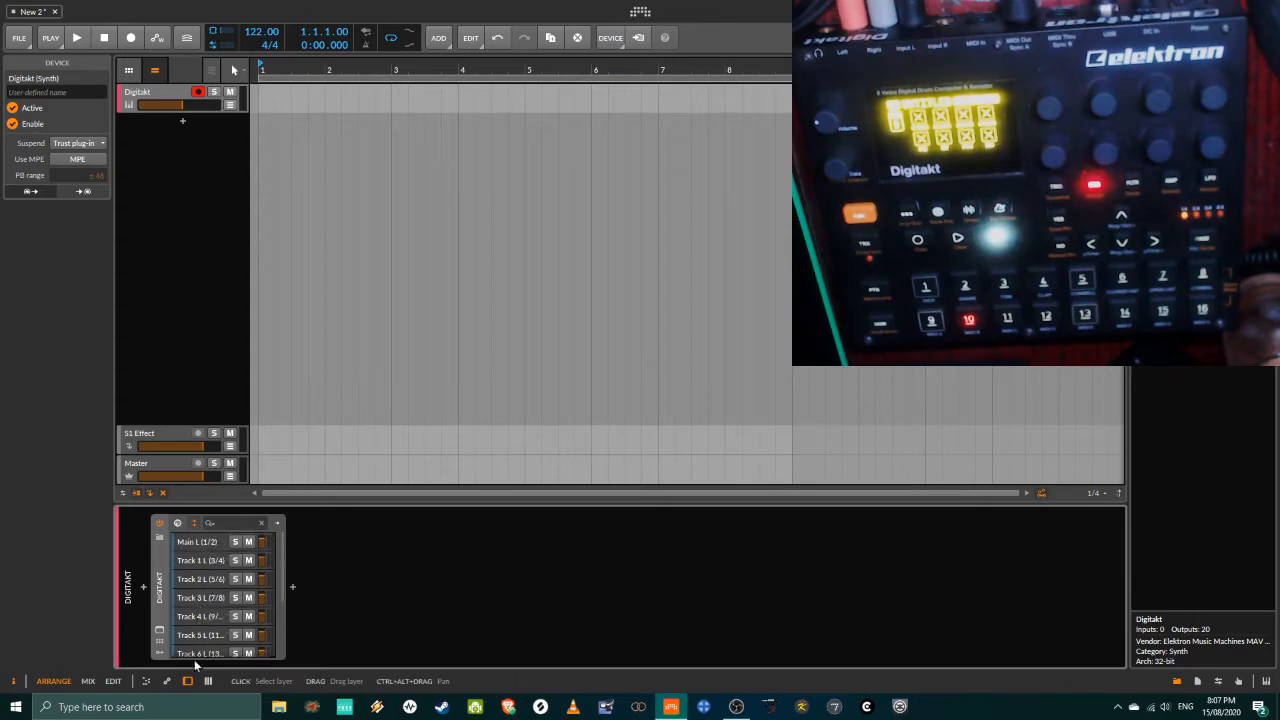
# - Switch to the mixer view and expand the Digitakt track into its individual output channels
pyautogui.click(88, 681)
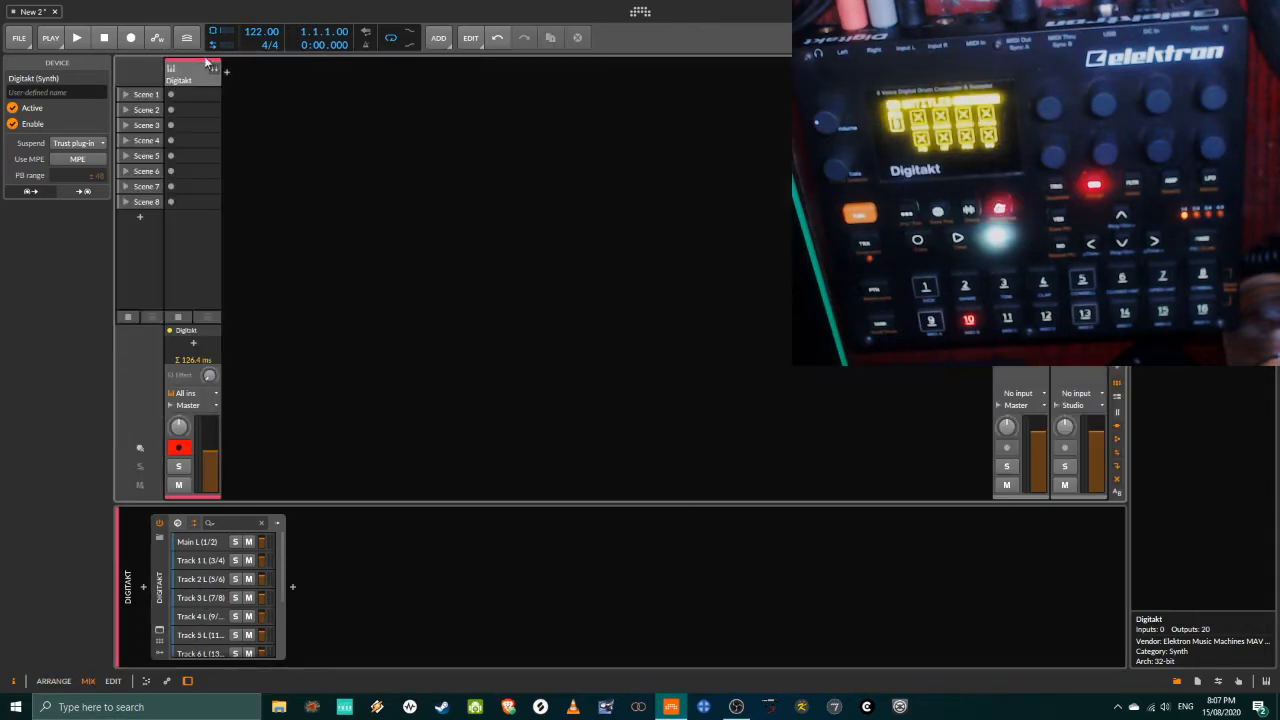
pyautogui.click(185, 82)
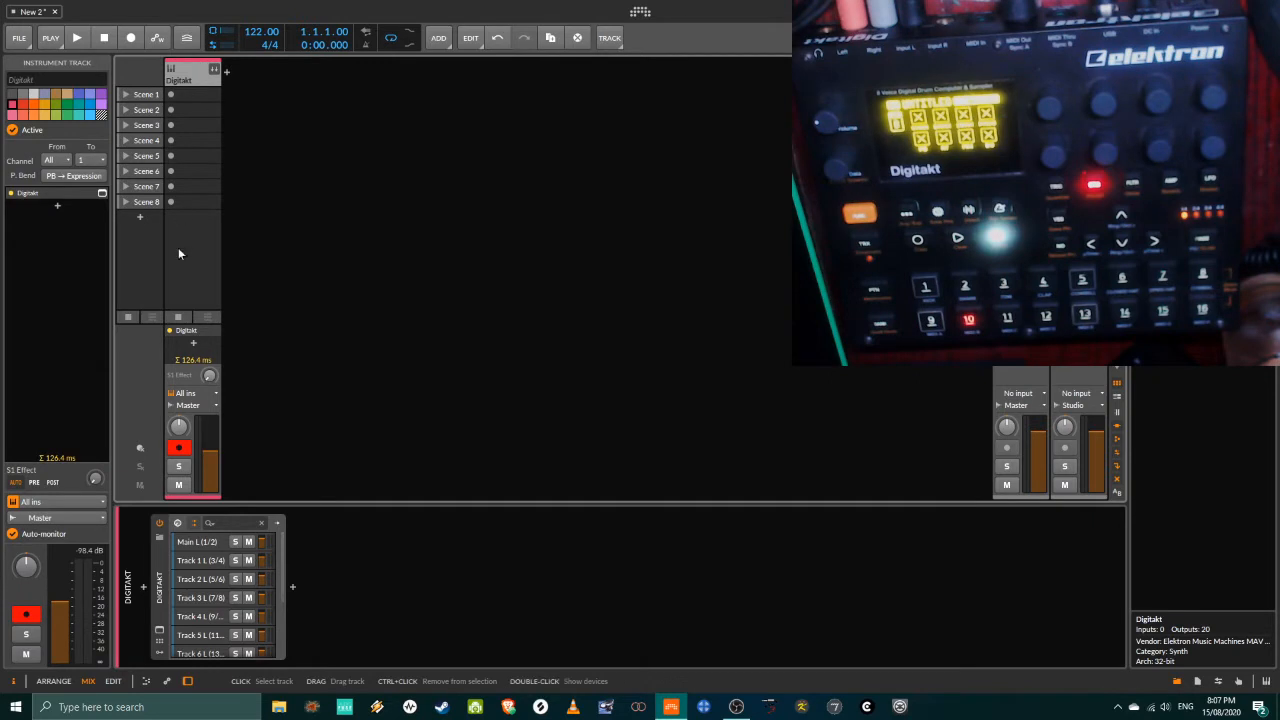
pyautogui.click(213, 69)
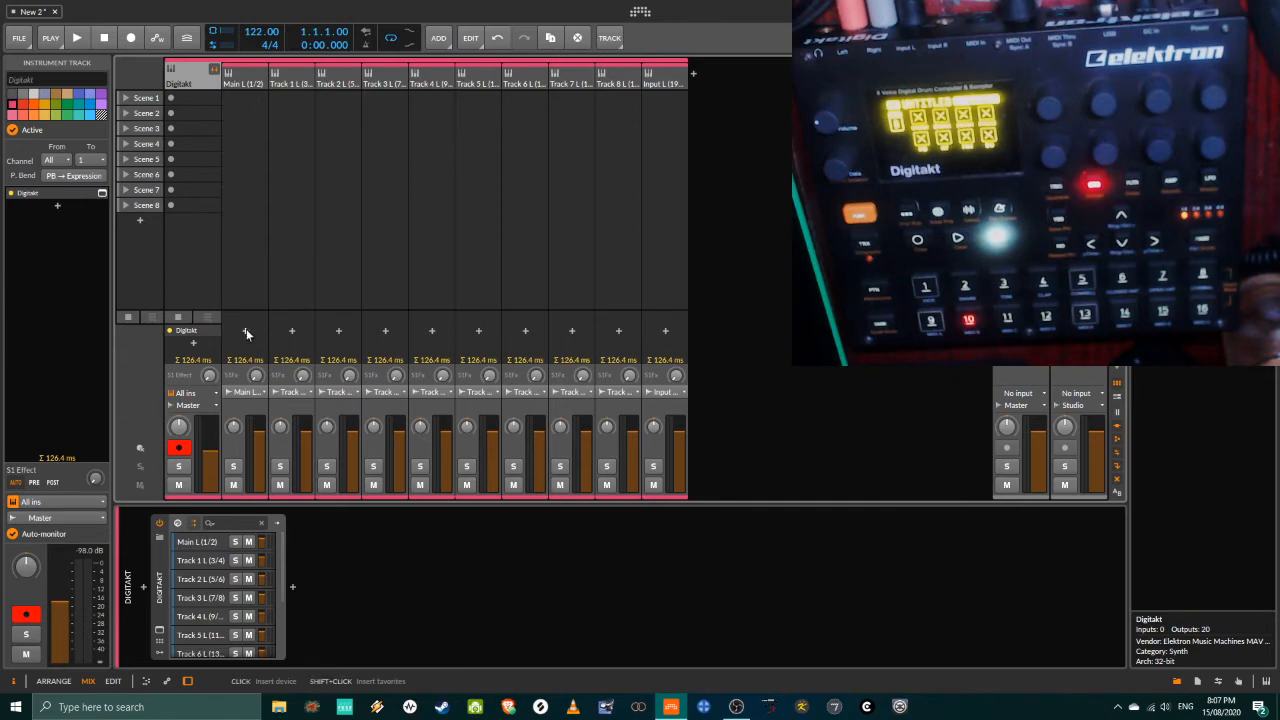
# - Inspect the Digitakt's separate Main, Track 2, Track 3 and Track 4 output channels in the mixer
pyautogui.click(241, 83)
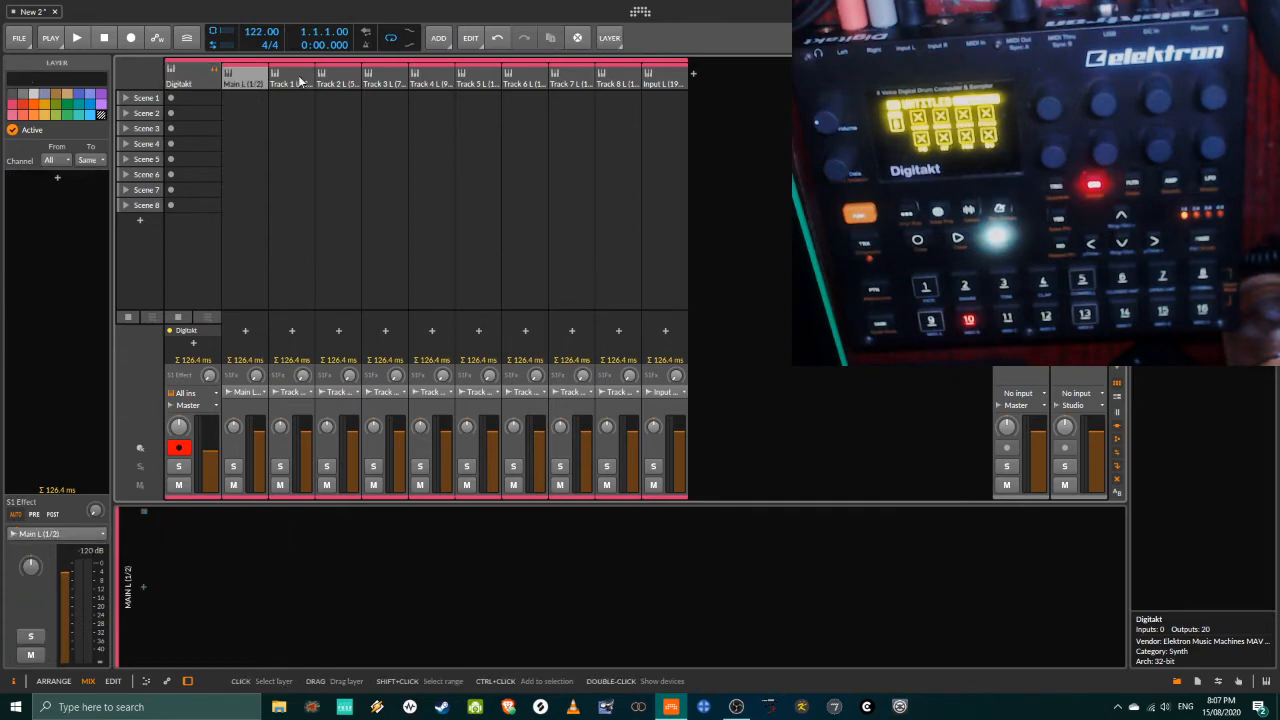
pyautogui.click(340, 80)
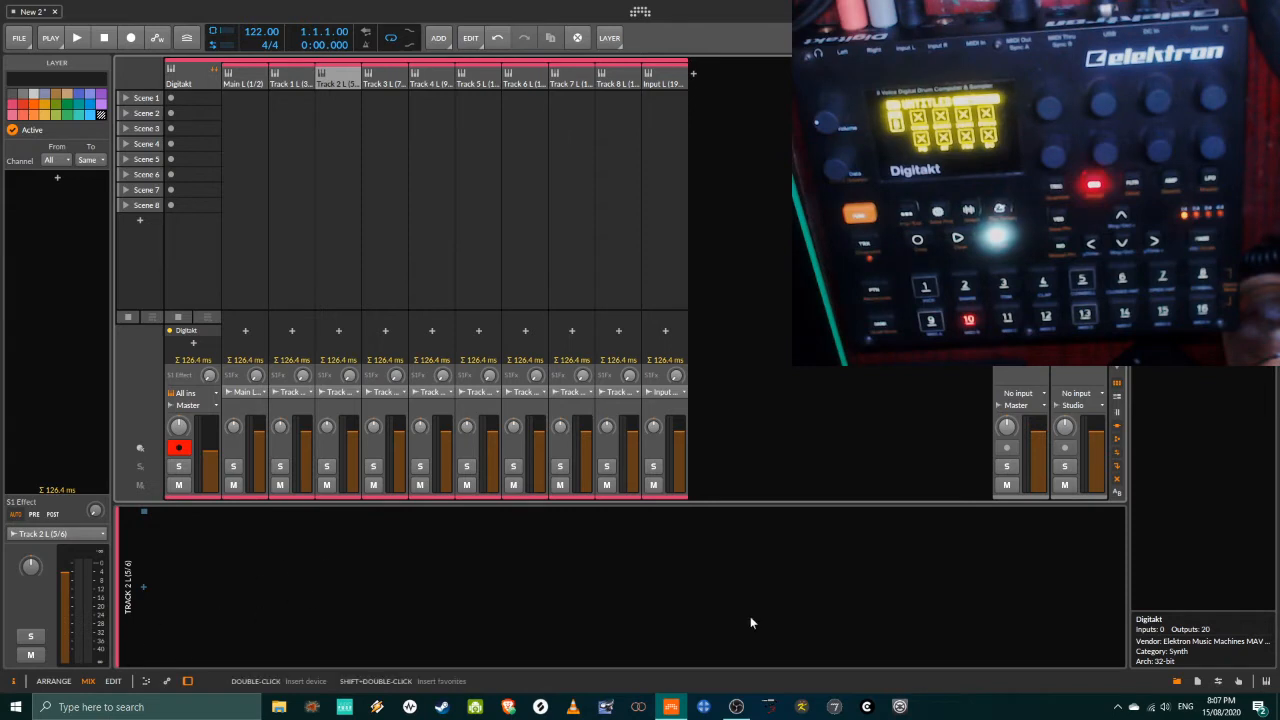
pyautogui.click(382, 82)
pyautogui.click(428, 83)
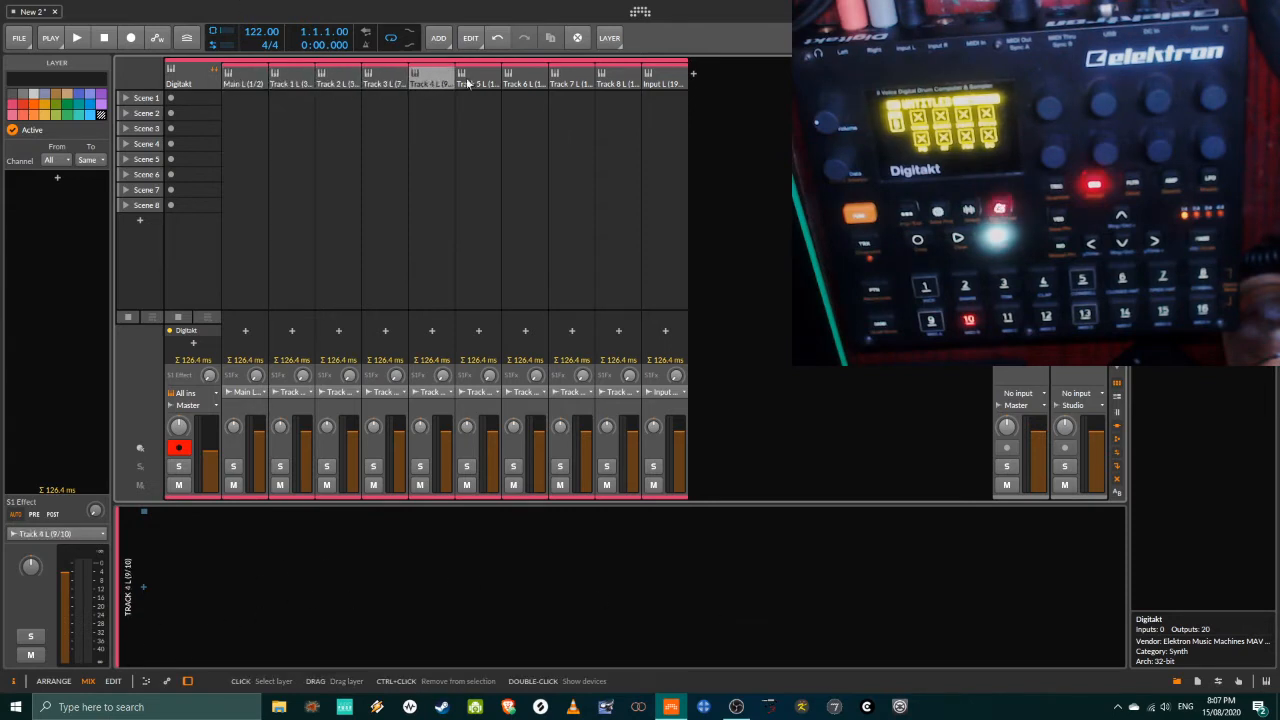
pyautogui.click(253, 80)
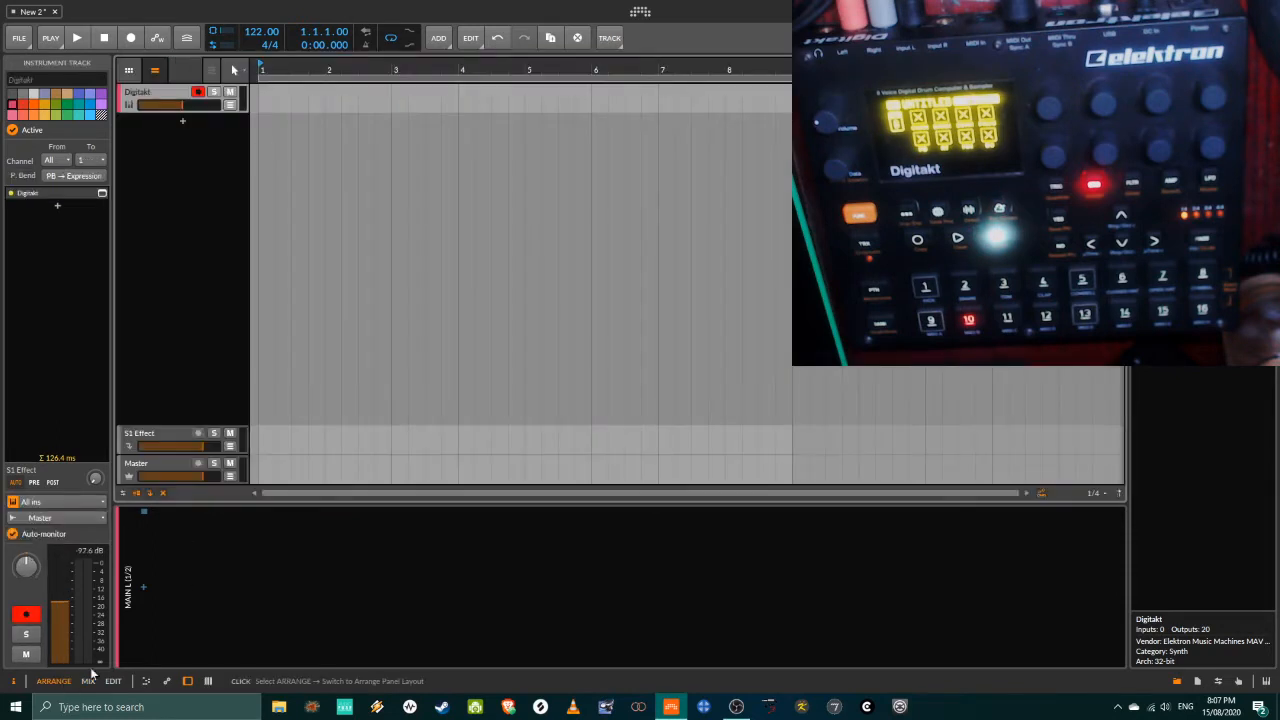
# - Return to the arrangement view and add an audio track below the Digitakt track
pyautogui.click(54, 681)
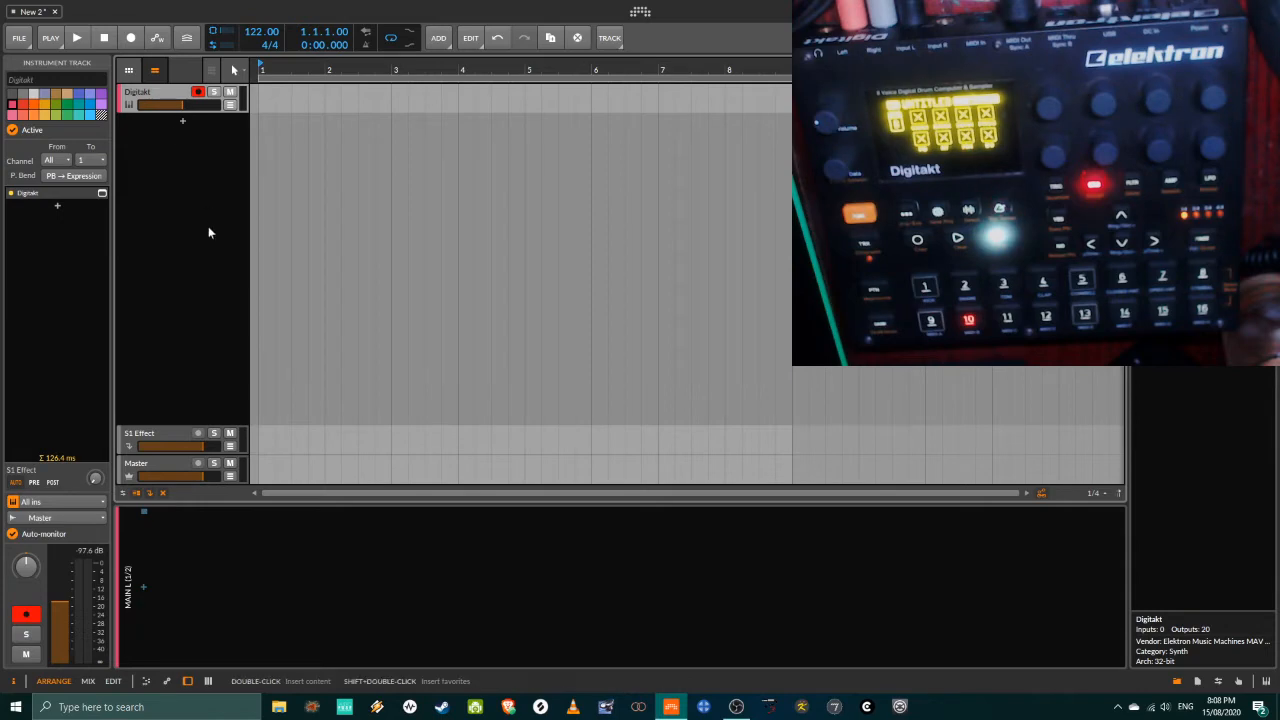
pyautogui.click(181, 121)
pyautogui.click(864, 489)
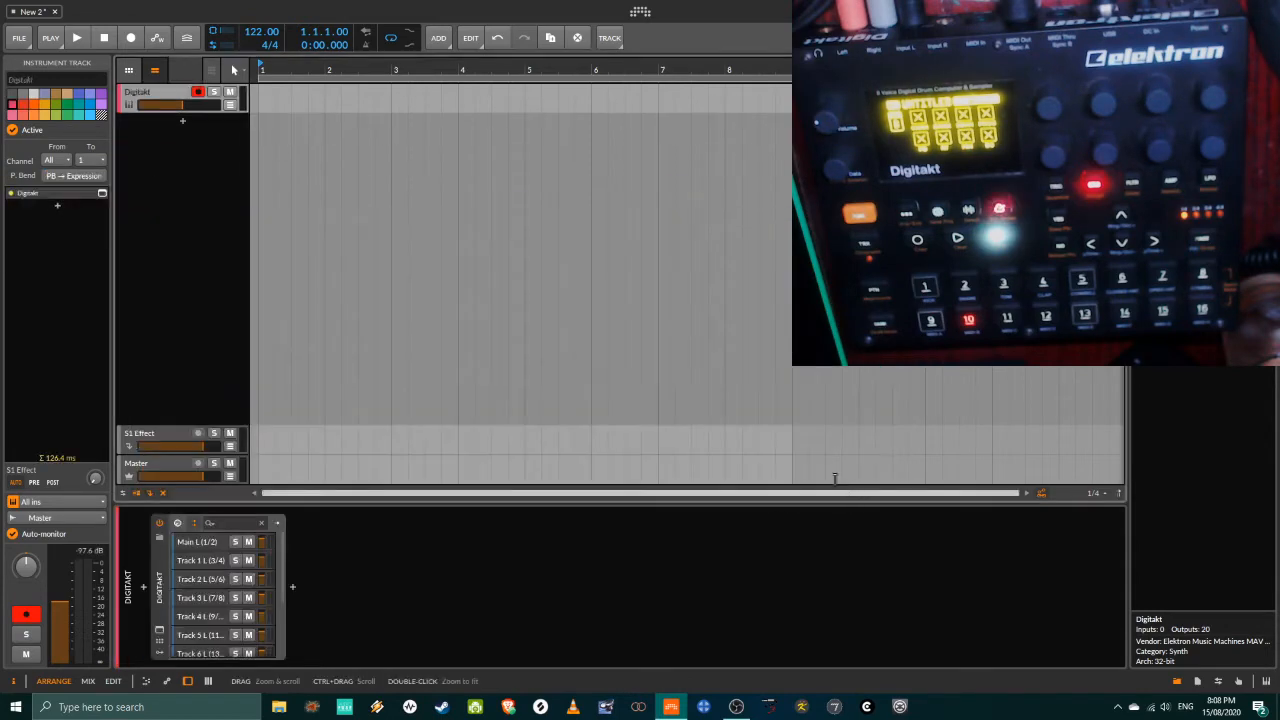
pyautogui.rightClick(204, 136)
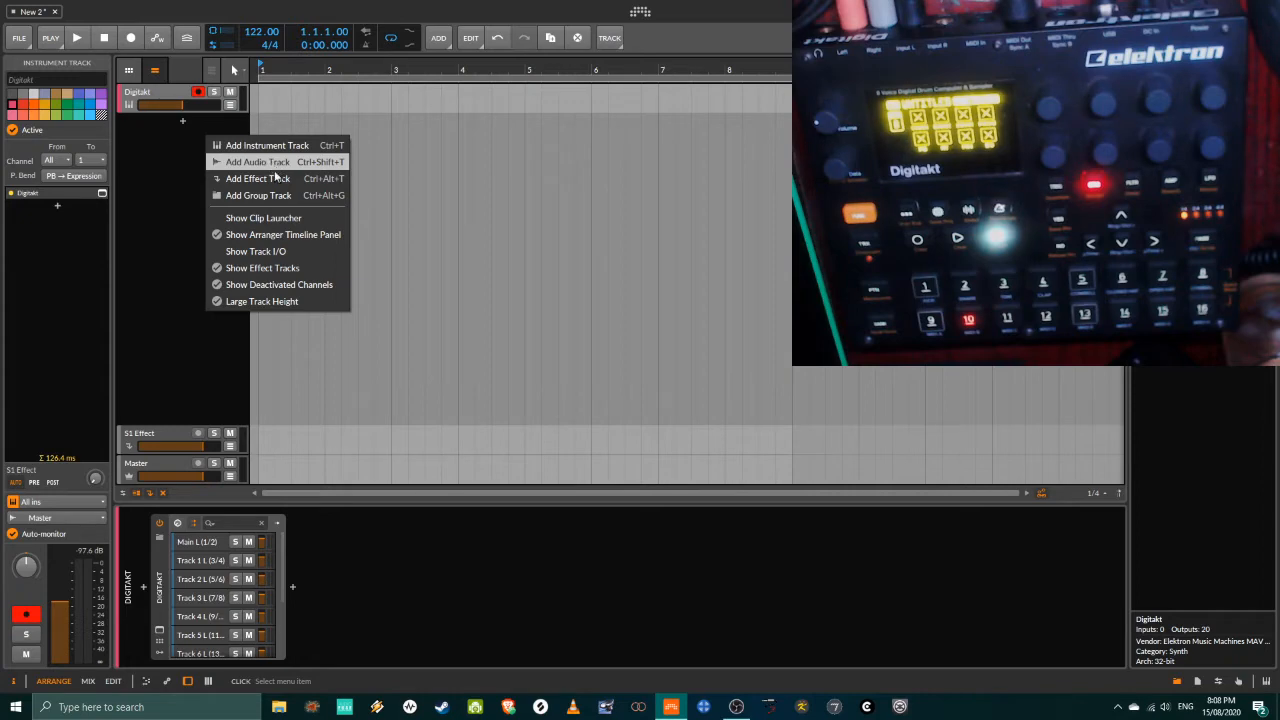
pyautogui.click(272, 162)
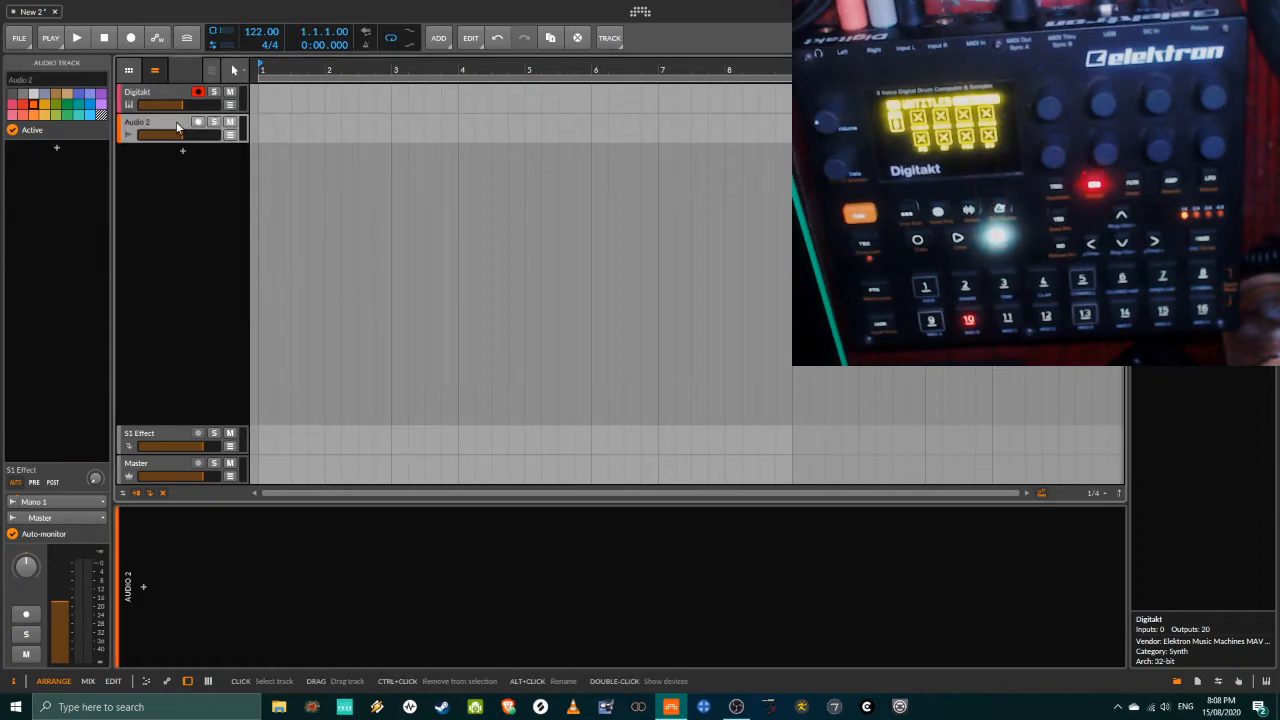
# - Duplicate the Audio 2 track and its copies until there are eight audio tracks, Audio 2 through Audio 9
pyautogui.rightClick(177, 122)
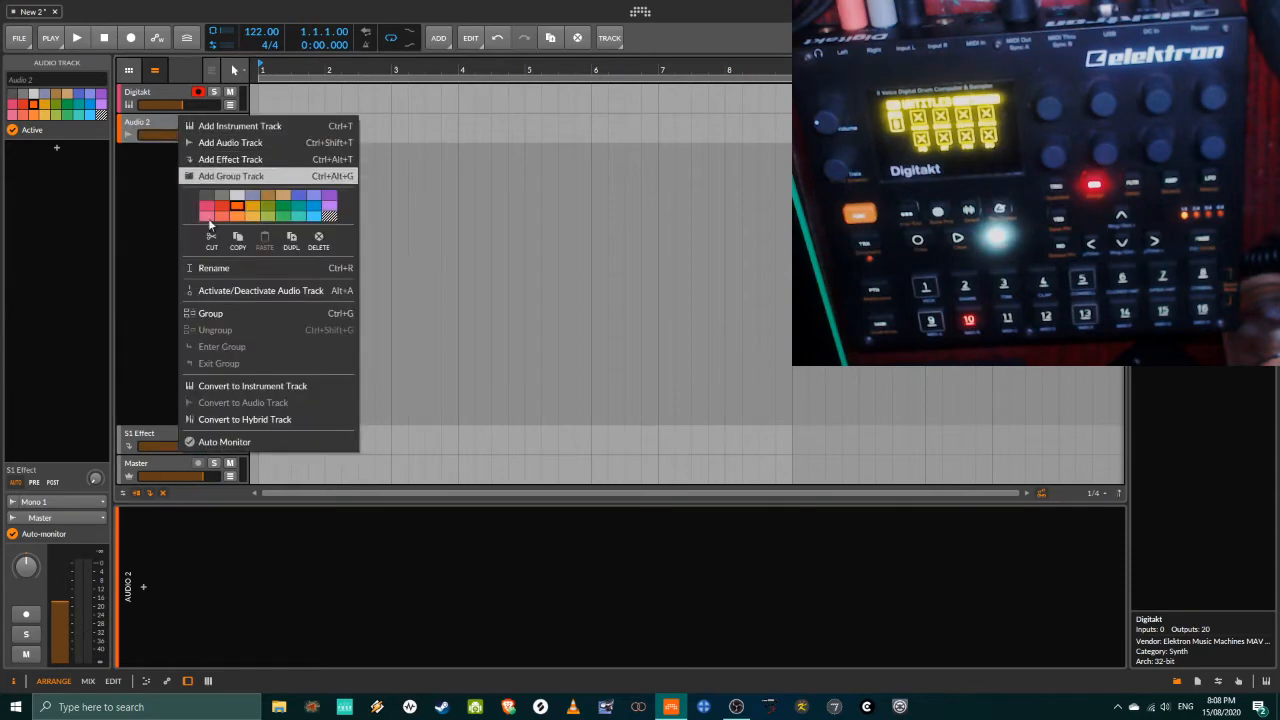
pyautogui.click(291, 238)
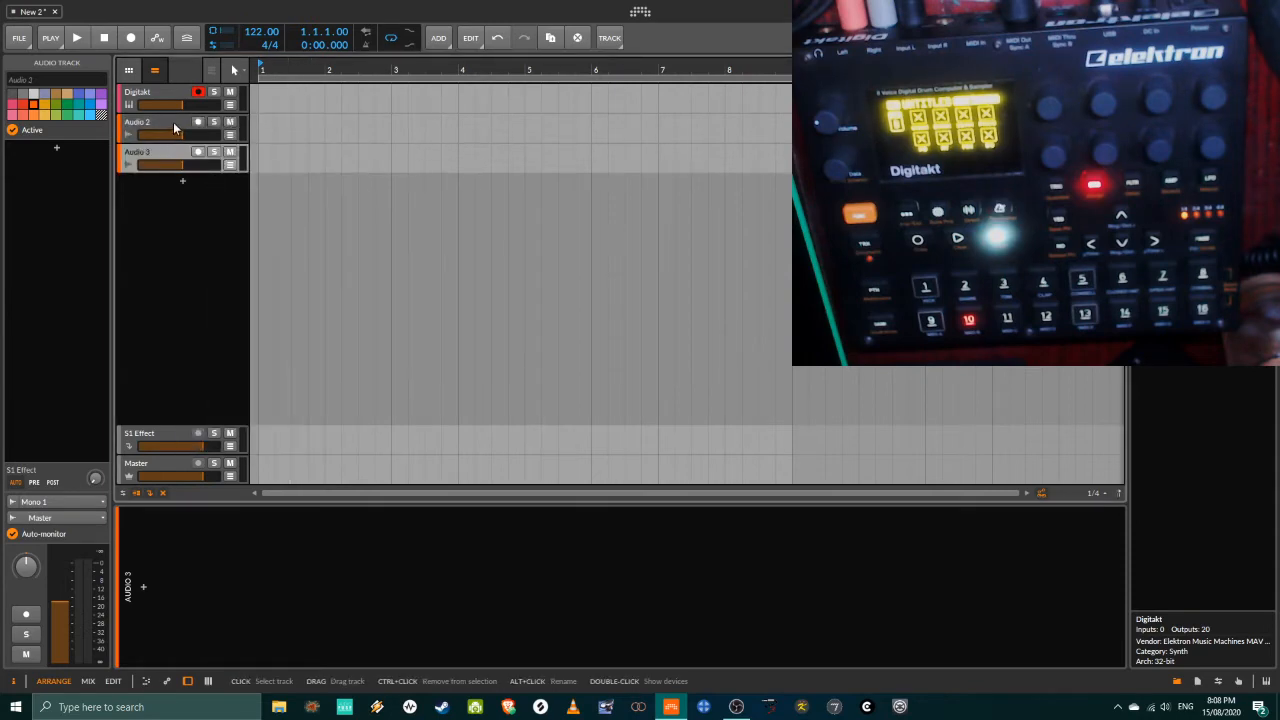
pyautogui.rightClick(173, 153)
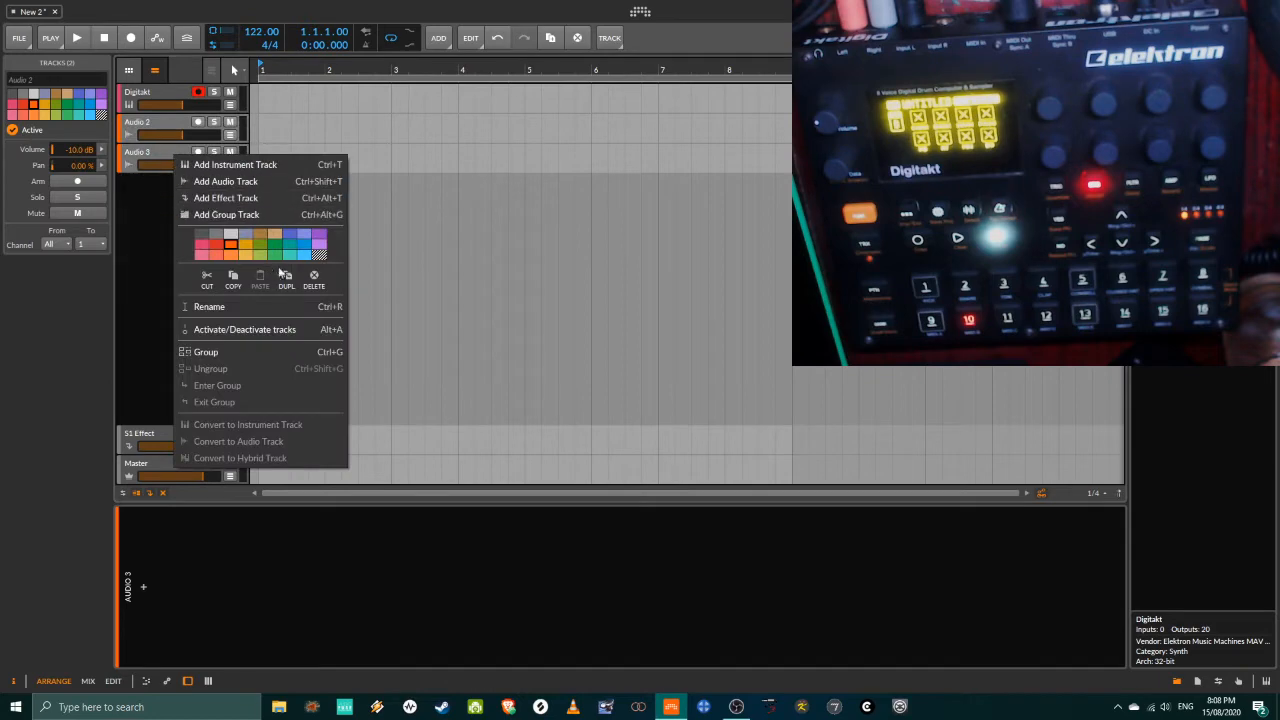
pyautogui.click(284, 275)
pyautogui.click(173, 121)
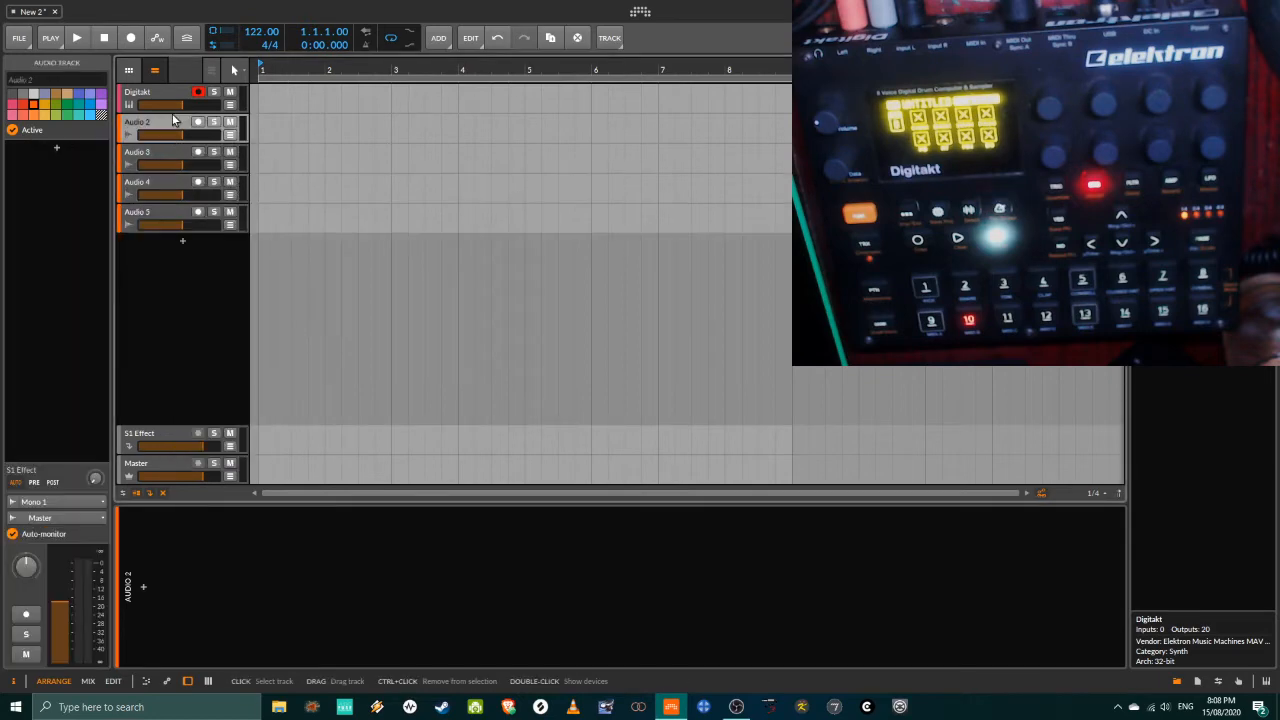
pyautogui.keyDown('shift'); pyautogui.click(172, 218); pyautogui.keyUp('shift')
pyautogui.rightClick(172, 218)
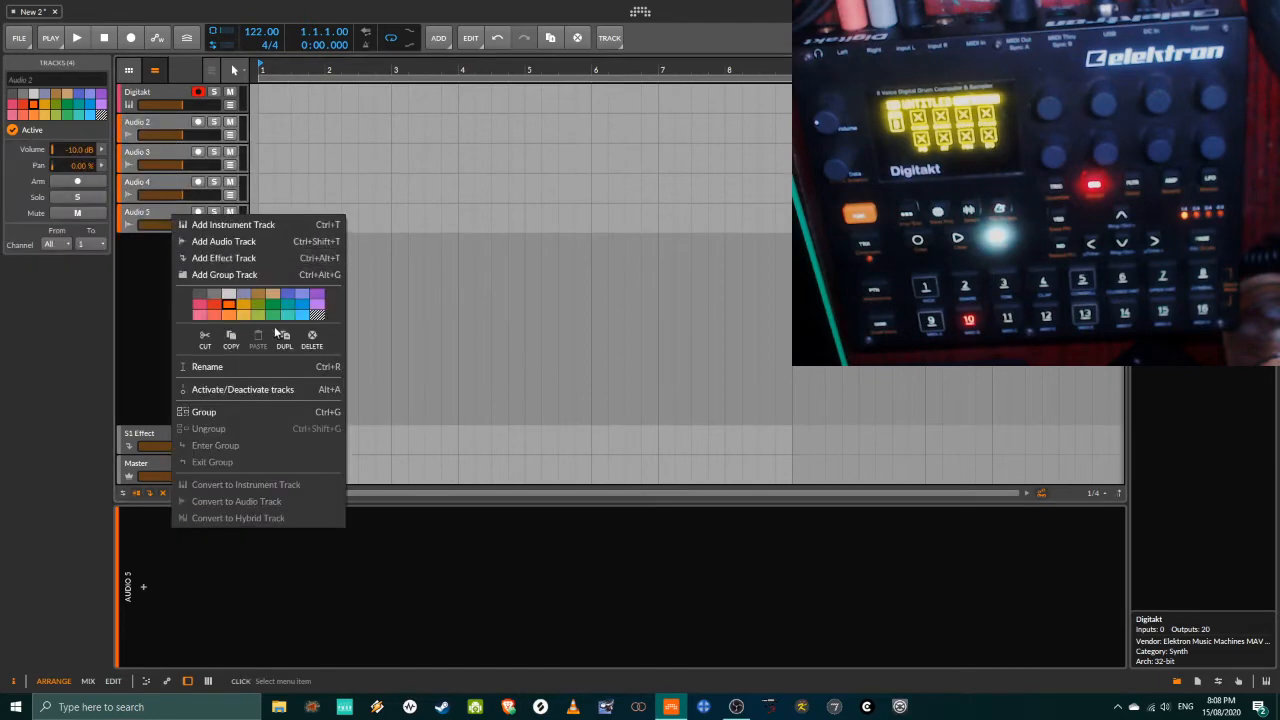
pyautogui.click(281, 334)
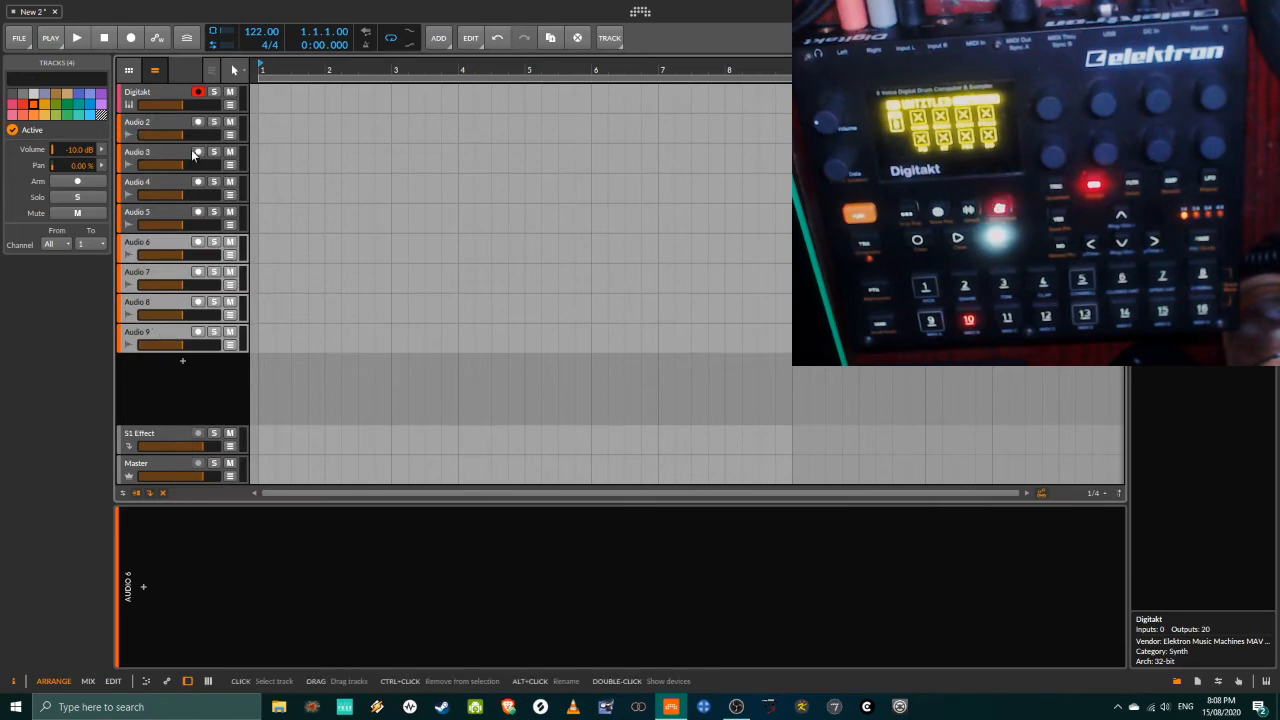
# - Set the Audio 2 track's input to the Digitakt chain Track 1 L (3/4) (PRE)
pyautogui.click(160, 98)
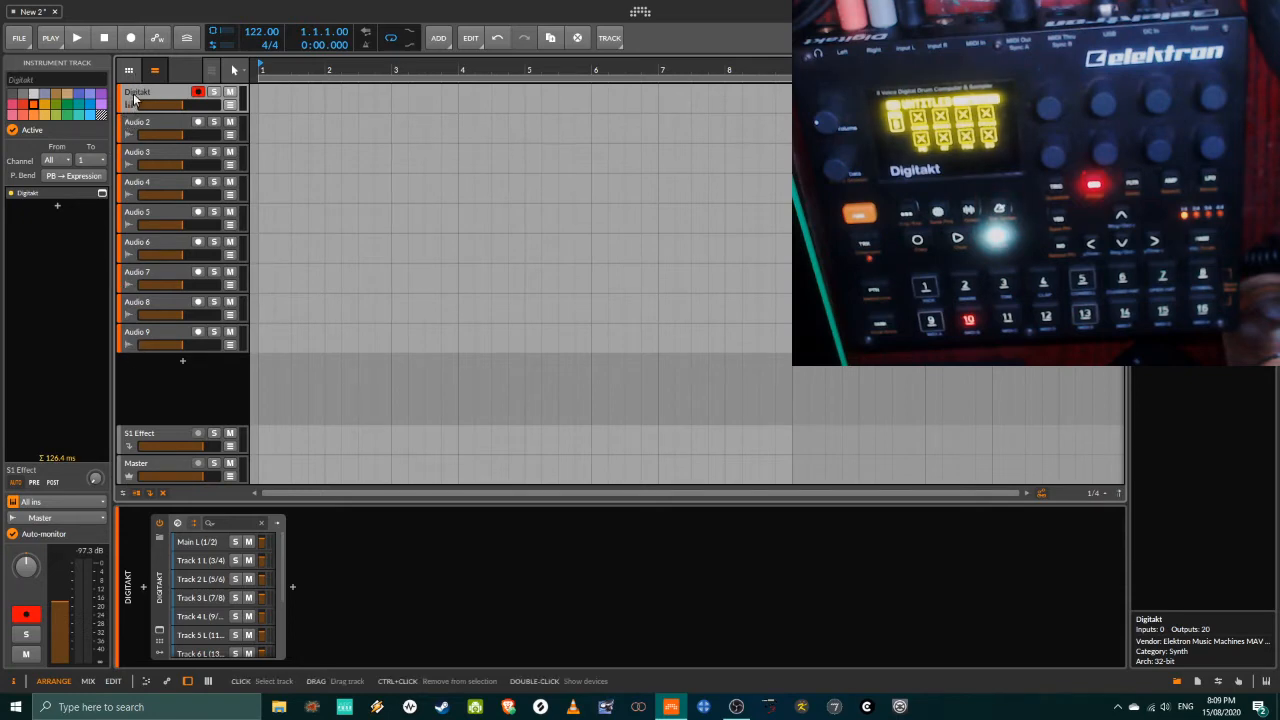
pyautogui.click(171, 131)
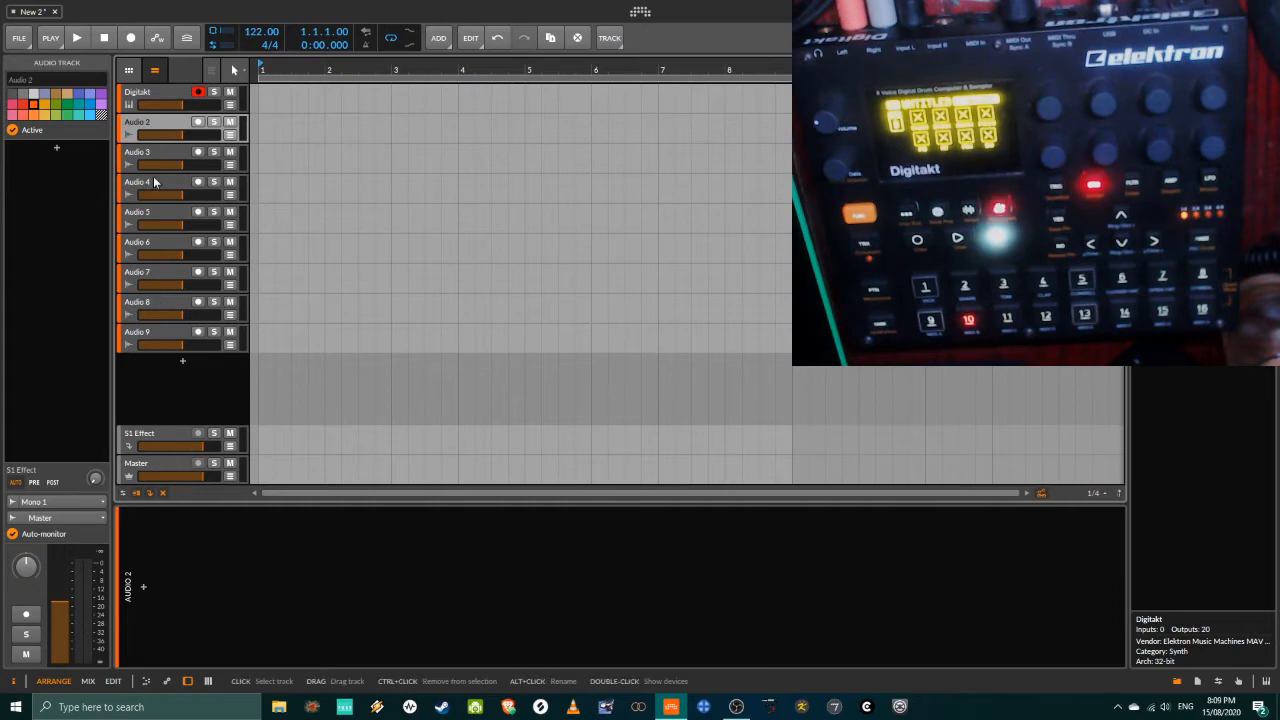
pyautogui.click(80, 502)
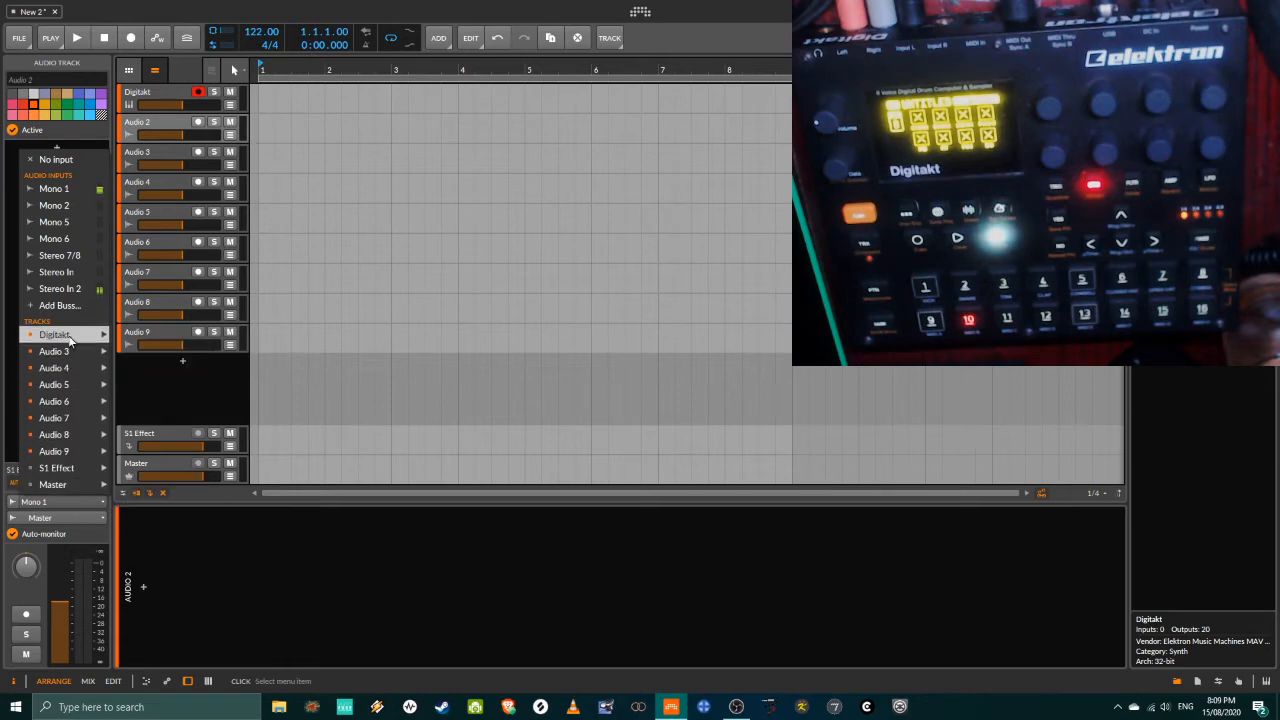
pyautogui.moveTo(68, 335)
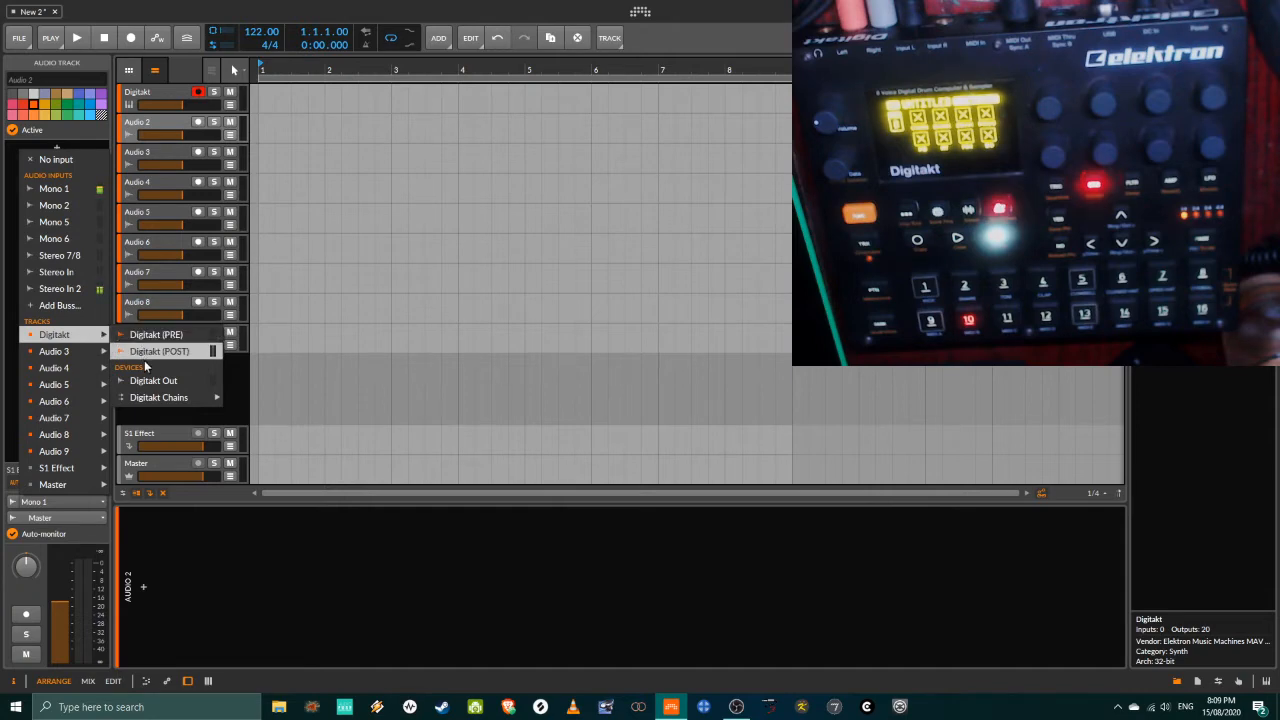
pyautogui.moveTo(162, 397)
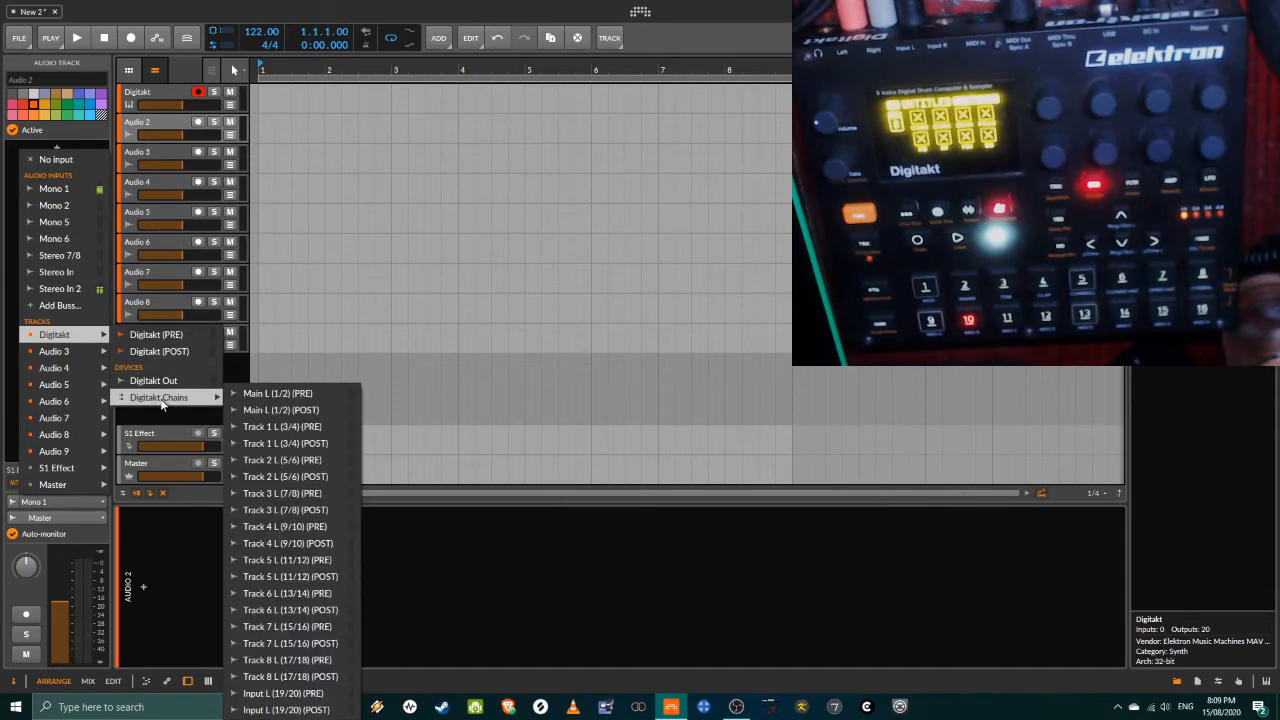
pyautogui.click(321, 427)
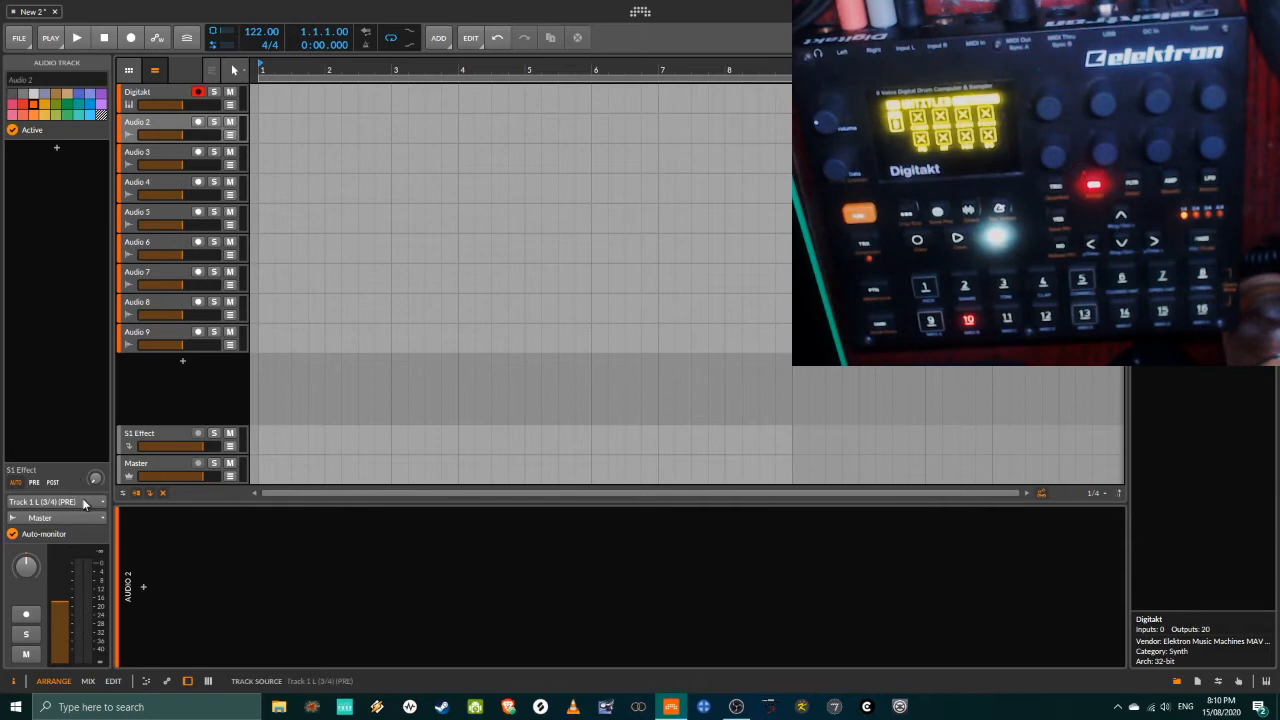
# - Set the Audio 3 track's input to the Digitakt chain Track 2 L (5/6) (PRE)
pyautogui.press('Down')
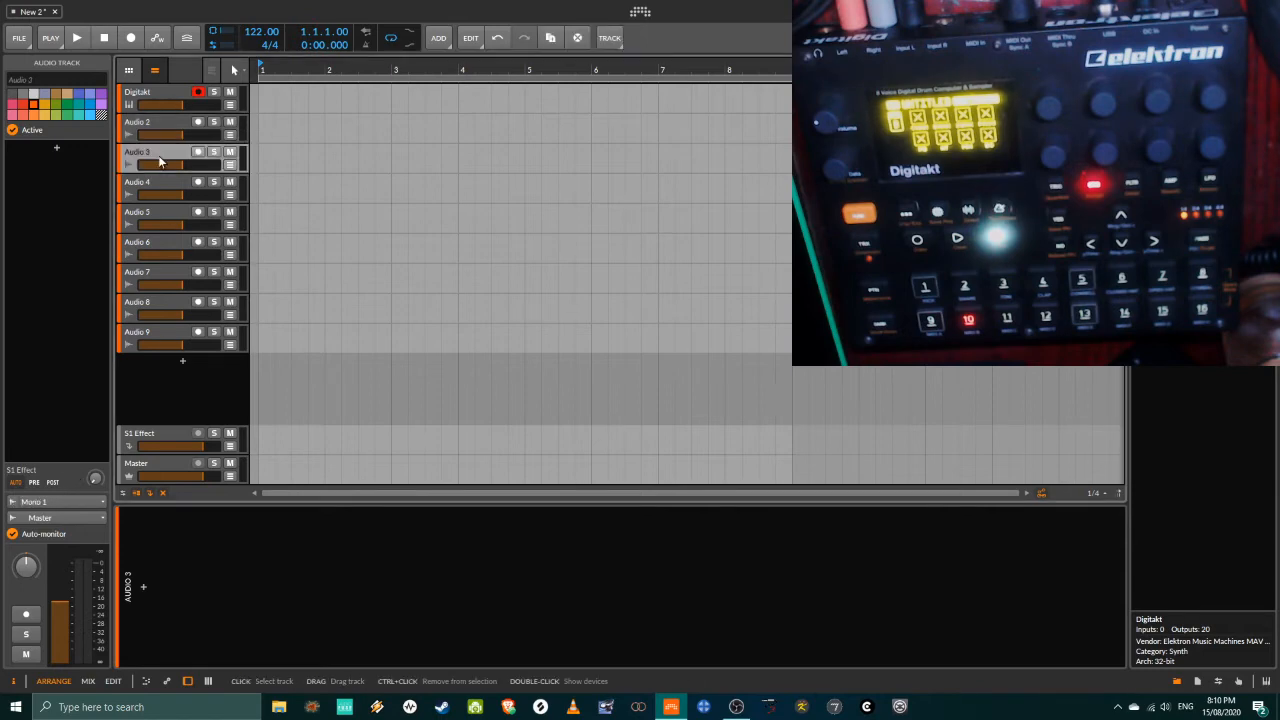
pyautogui.click(74, 501)
pyautogui.moveTo(102, 341)
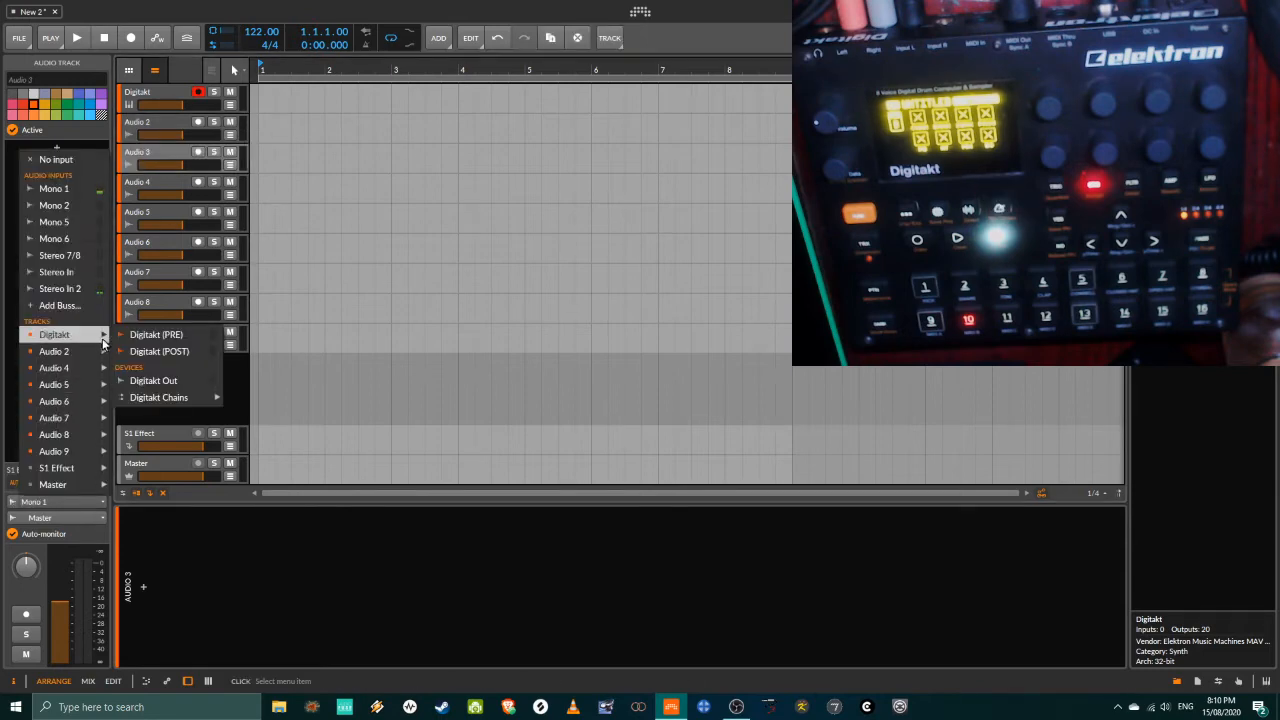
pyautogui.moveTo(161, 403)
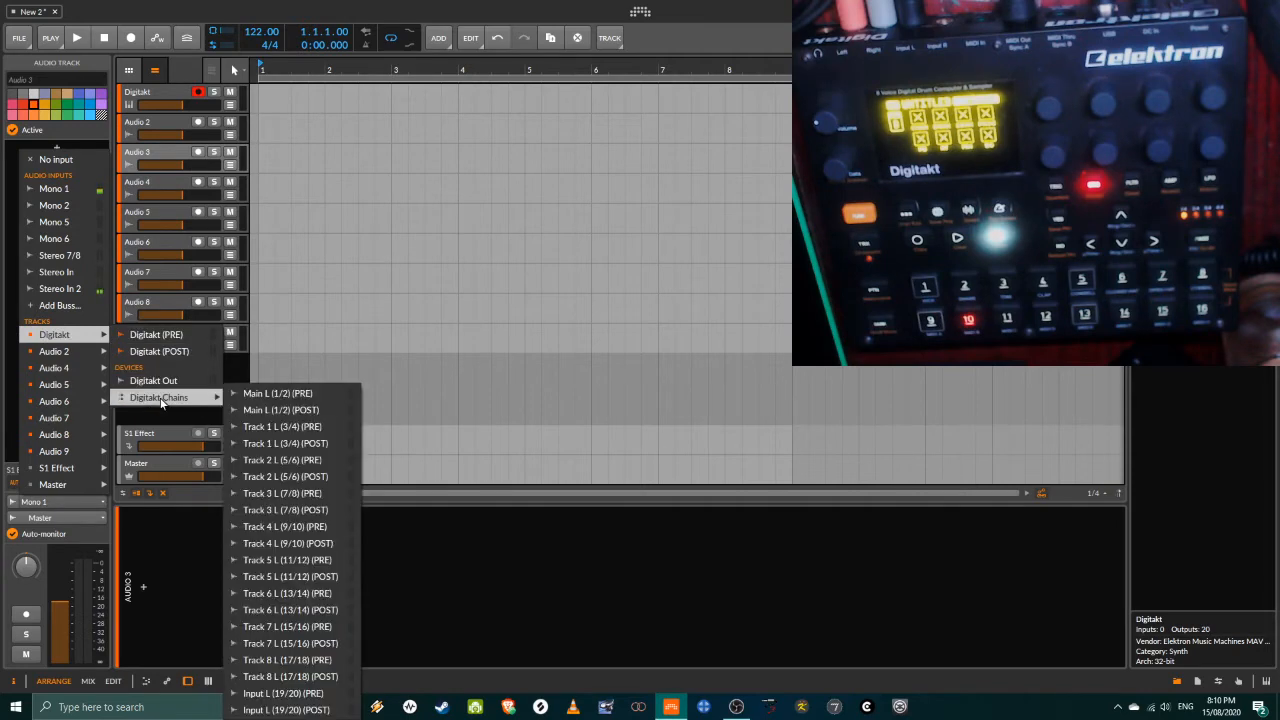
pyautogui.click(300, 460)
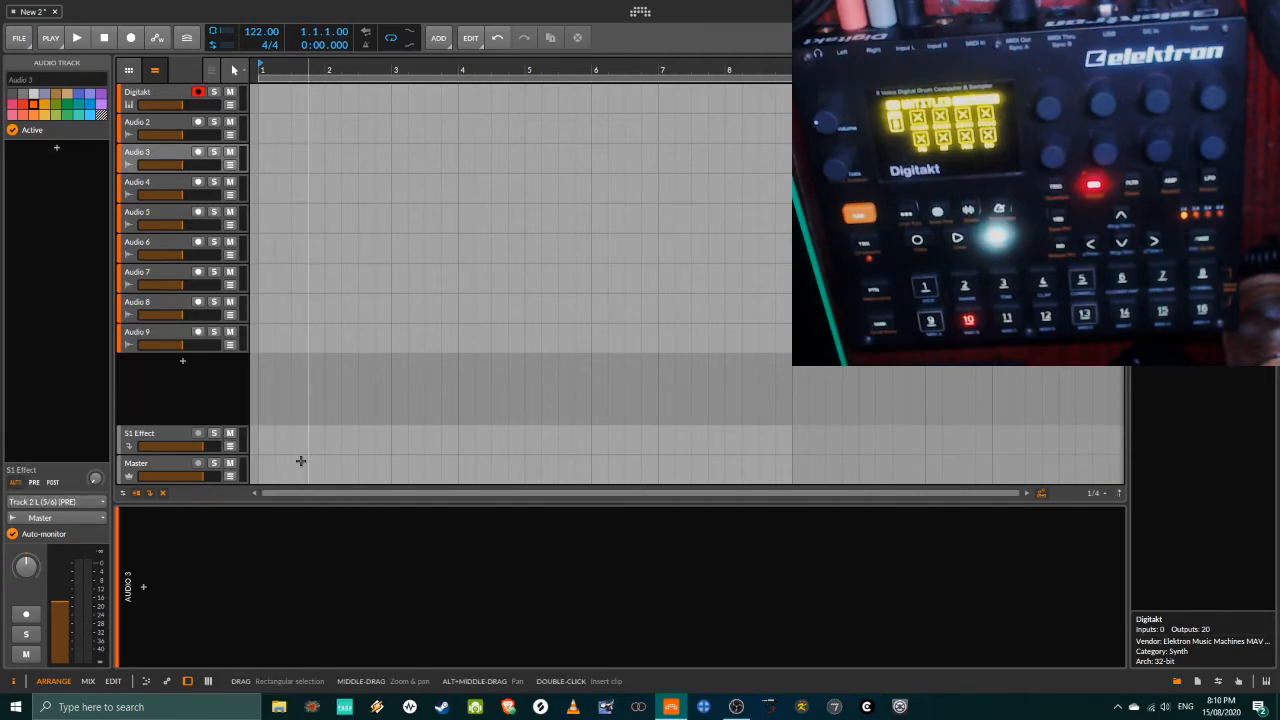
# - Set the Audio 4 track's input to the Digitakt chain Track 3 L (7/8) (PRE)
pyautogui.click(160, 185)
pyautogui.click(80, 501)
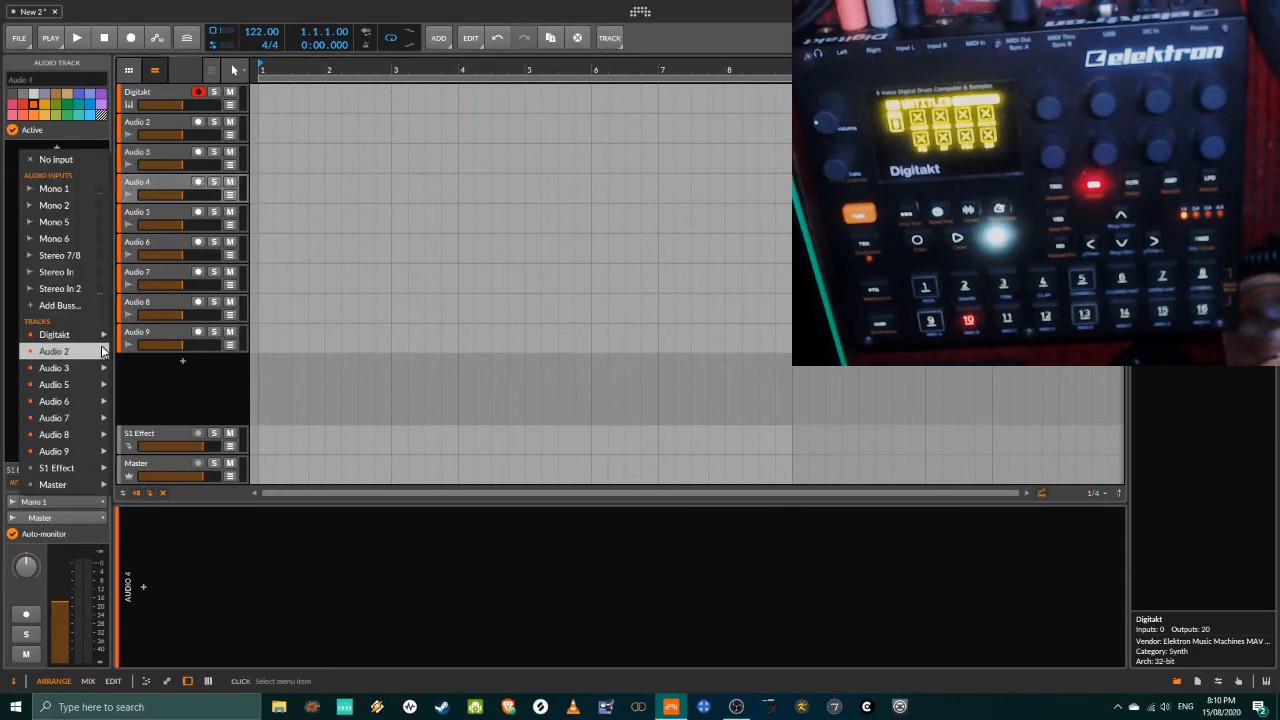
pyautogui.moveTo(90, 335)
pyautogui.moveTo(168, 396)
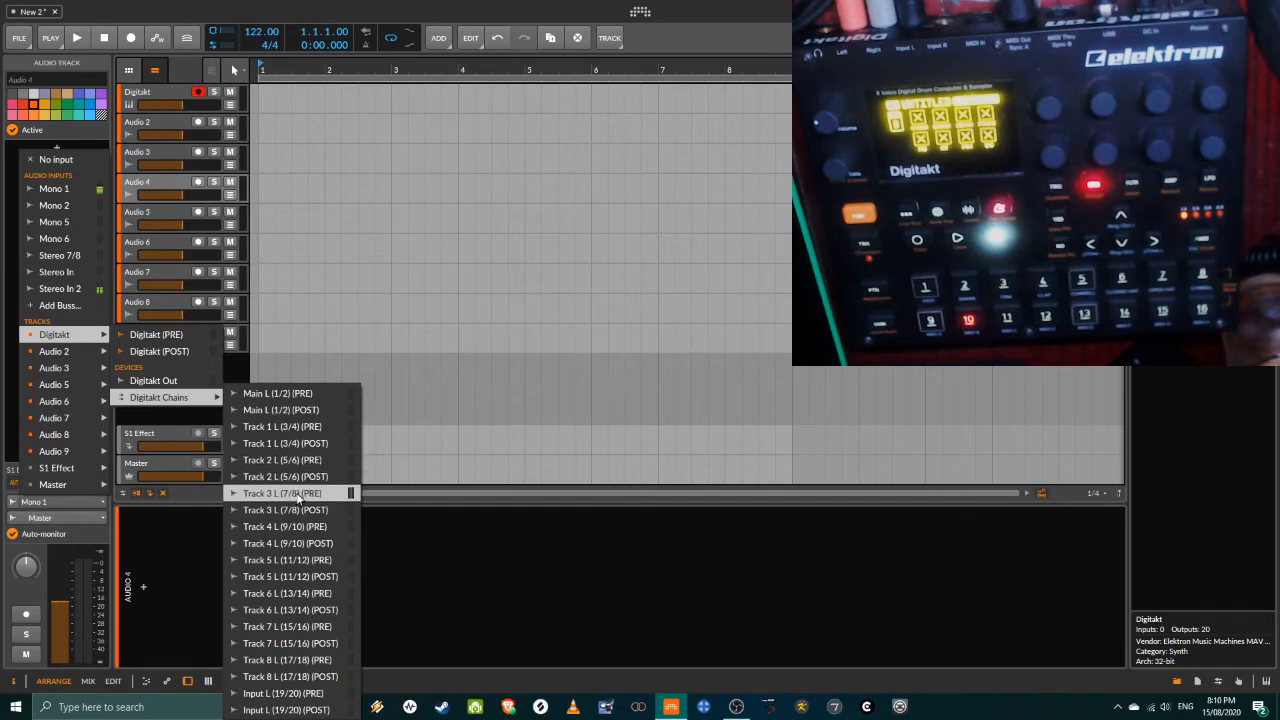
pyautogui.click(283, 493)
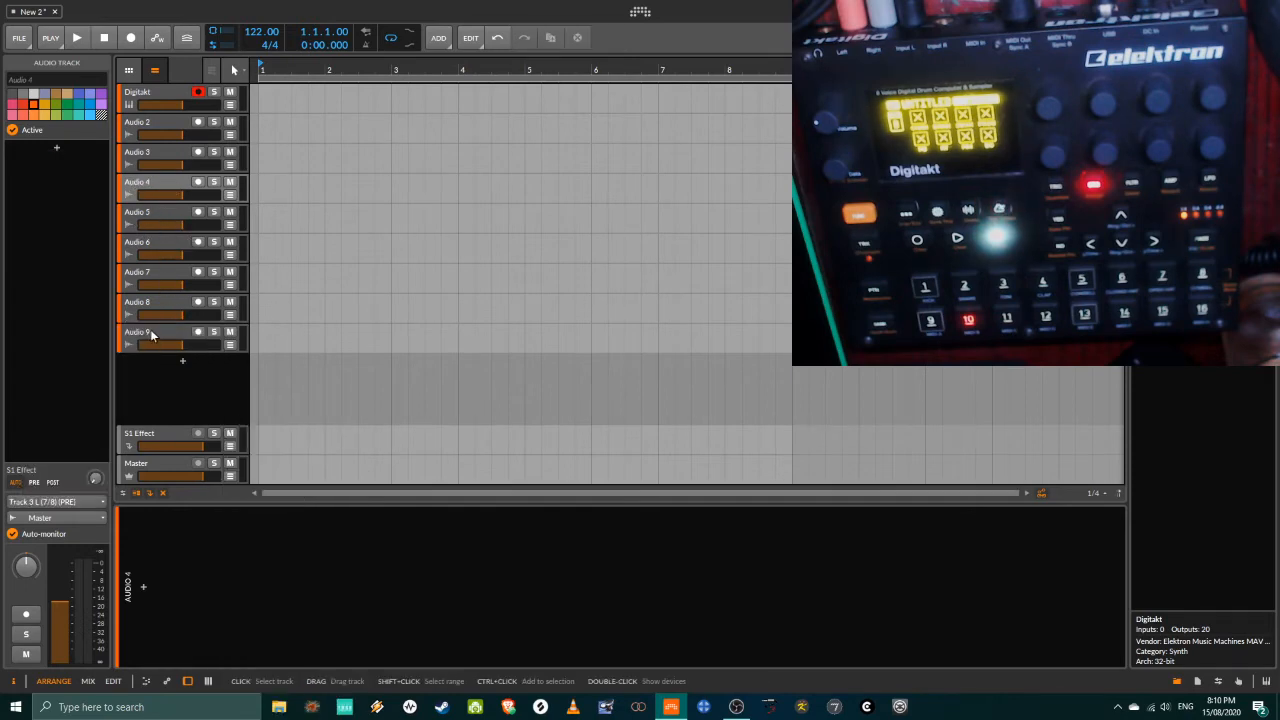
# - Set the Audio 5 track's input to the Digitakt chain Track 4 L (9/10) (PRE)
pyautogui.click(160, 210)
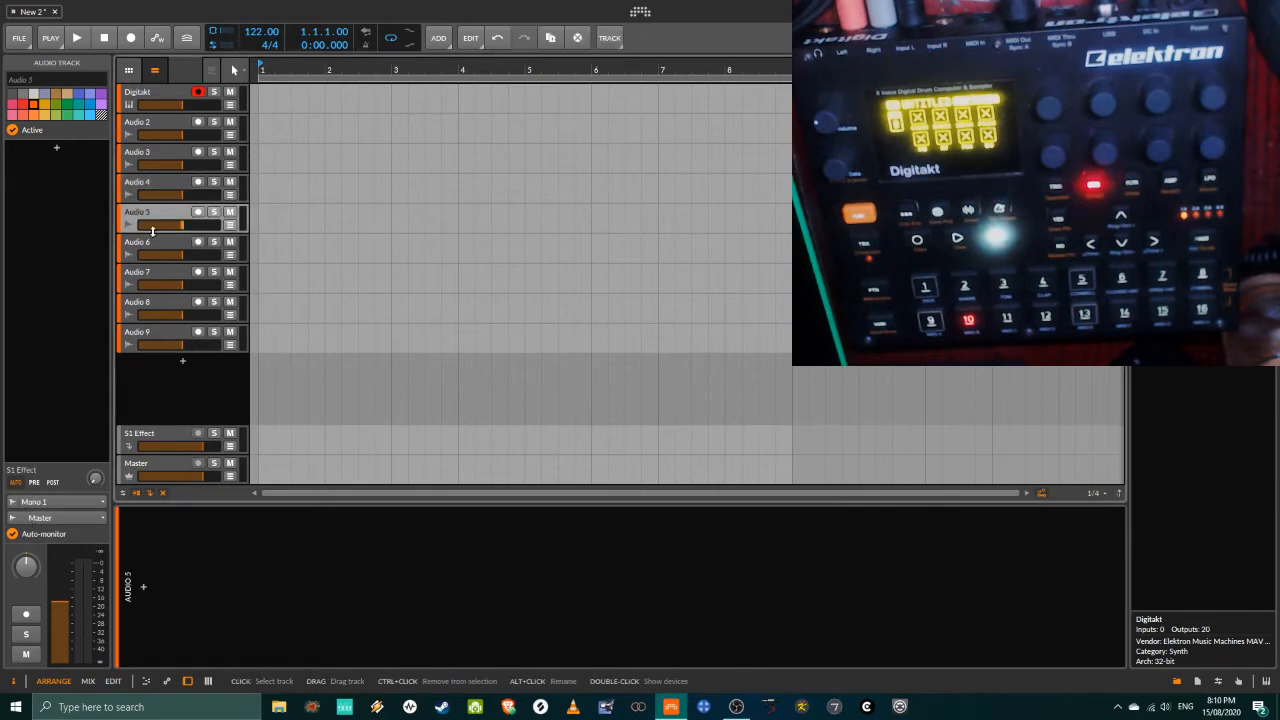
pyautogui.click(45, 503)
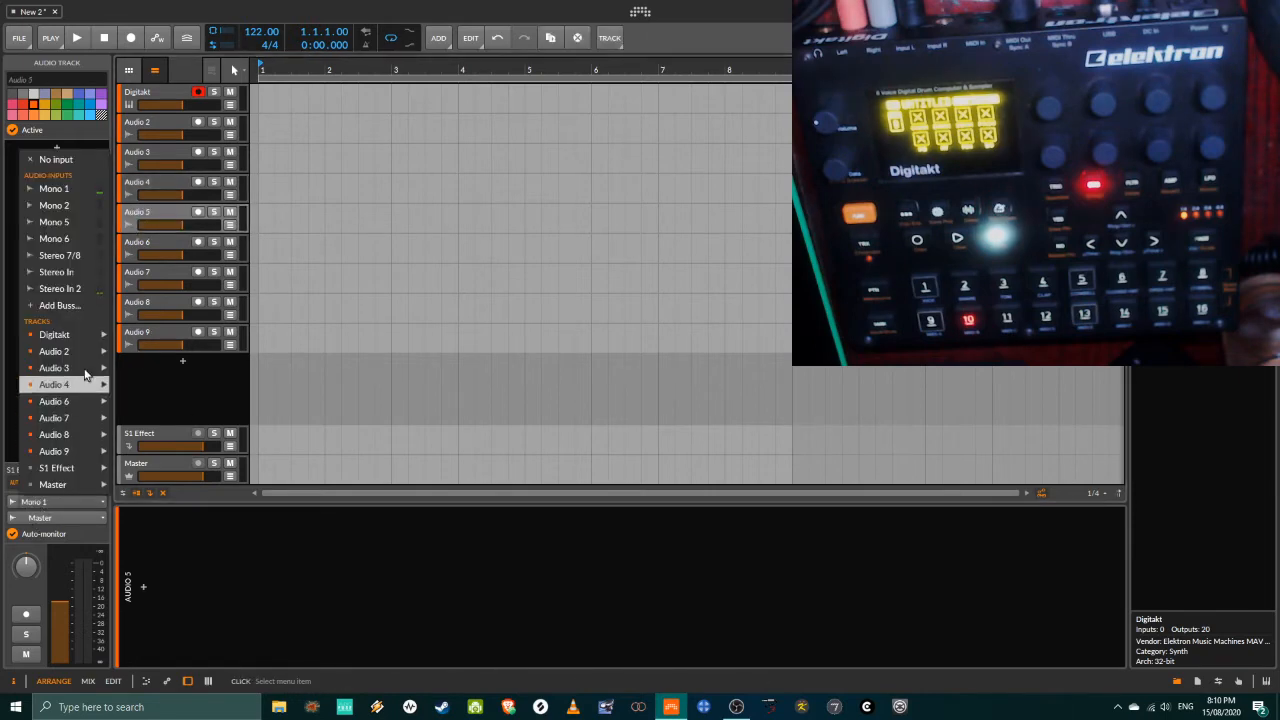
pyautogui.moveTo(85, 343)
pyautogui.moveTo(163, 400)
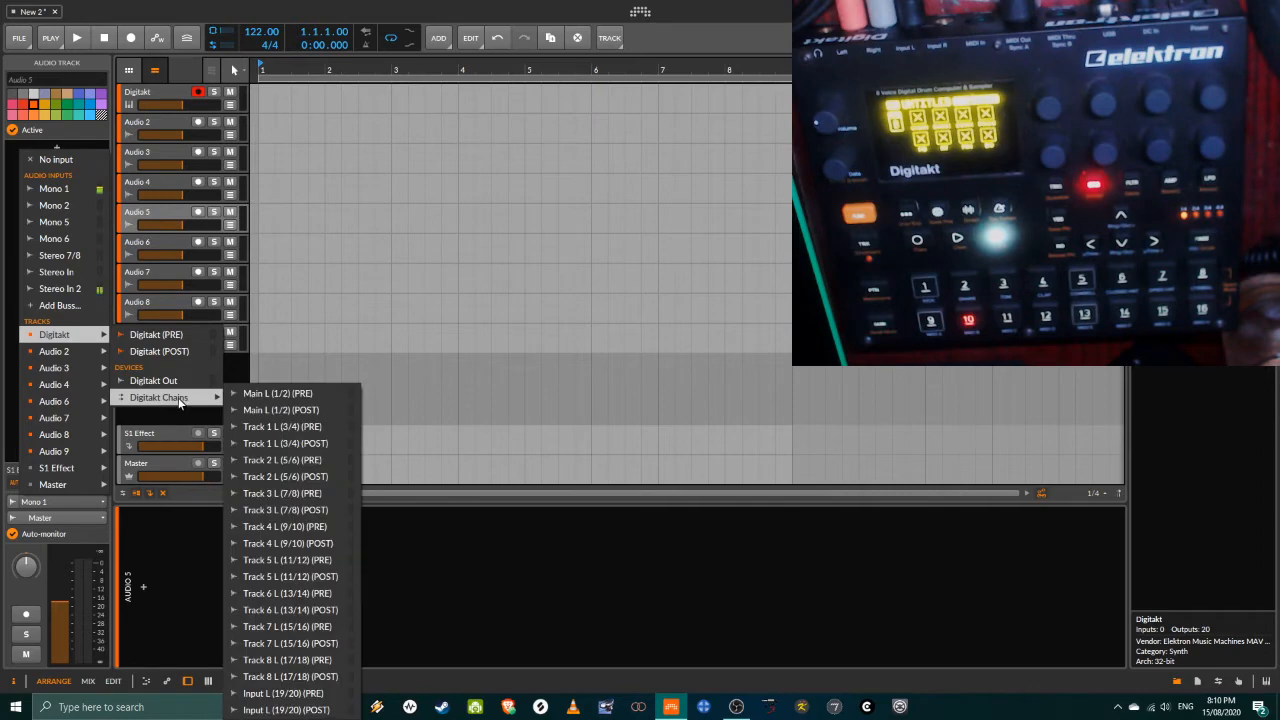
pyautogui.click(291, 526)
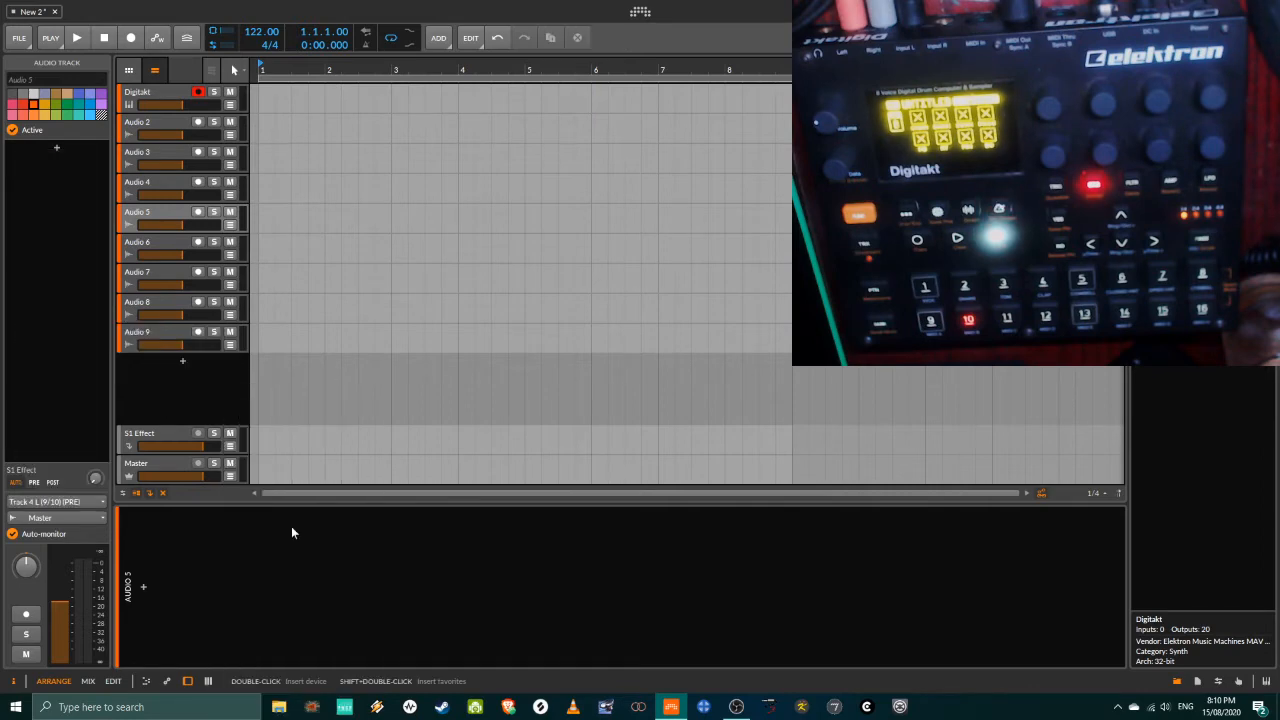
# - Set the Audio 6 track's input to the Digitakt chain Track 5 L (11/12) (PRE)
pyautogui.click(152, 248)
pyautogui.click(88, 502)
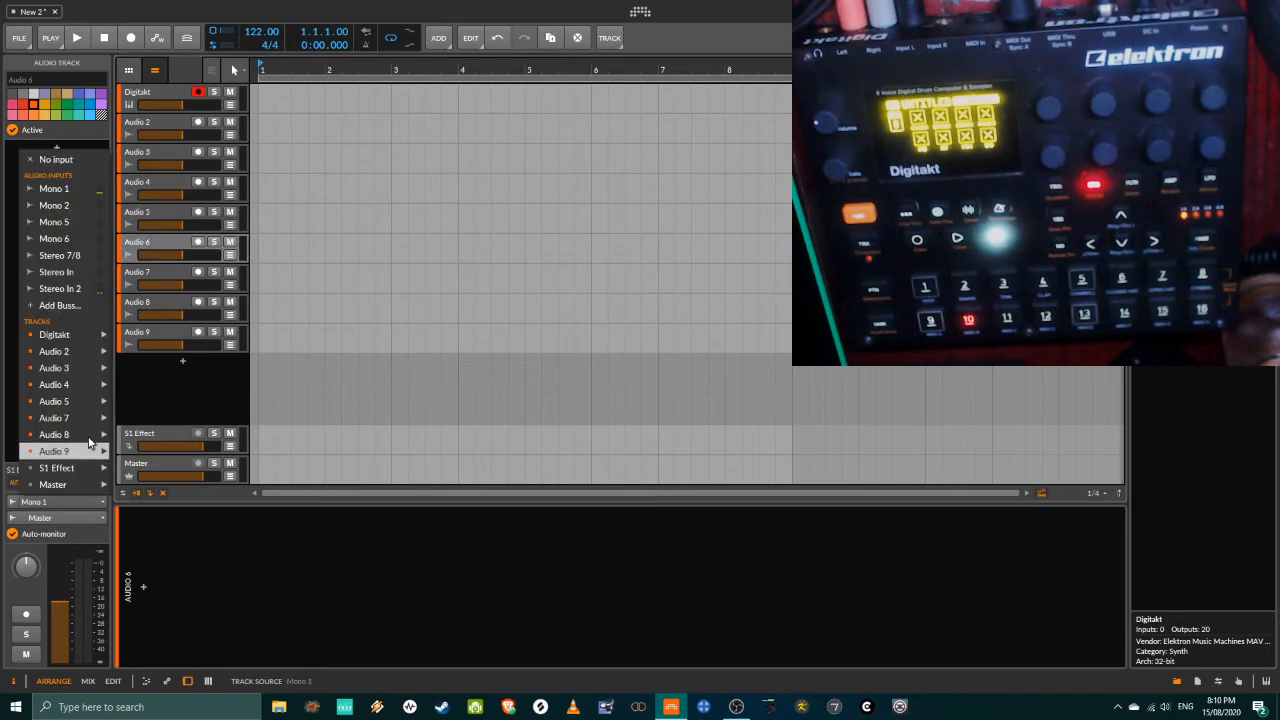
pyautogui.moveTo(99, 340)
pyautogui.moveTo(160, 396)
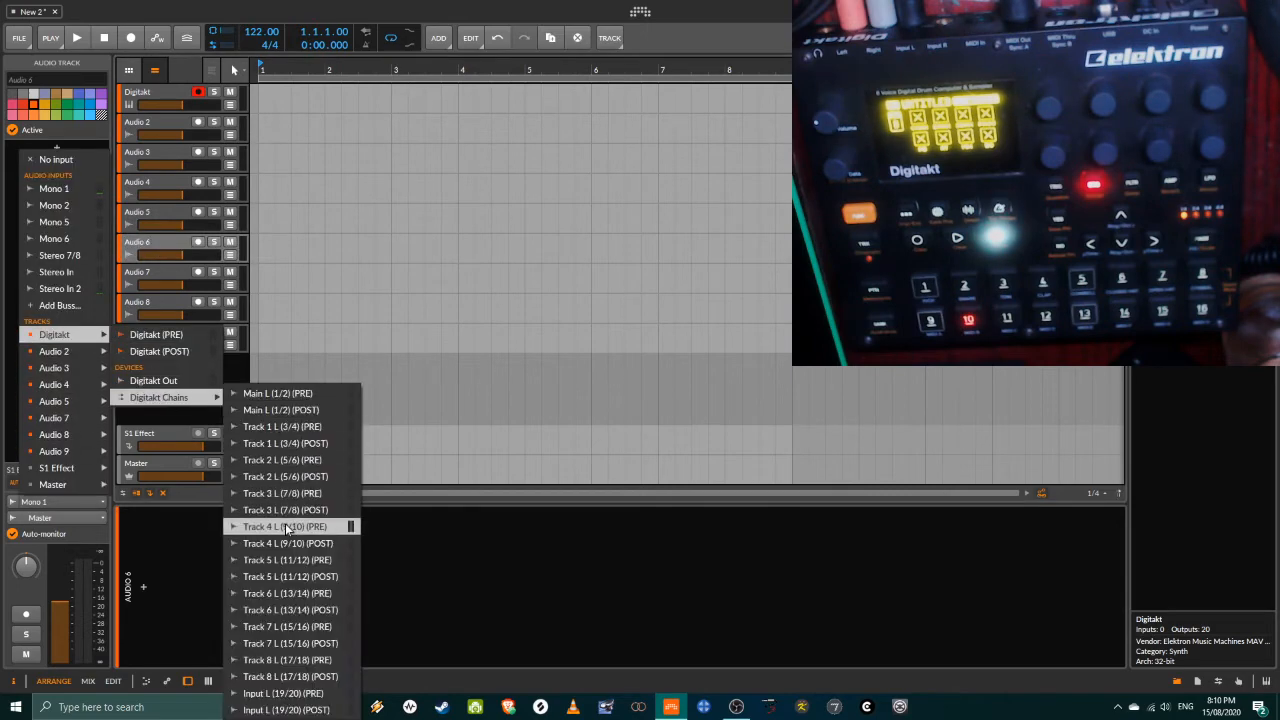
pyautogui.click(291, 560)
# - Set the Audio 7 track's input to the Digitakt chain Track 6 L (13/14) (PRE)
pyautogui.click(160, 276)
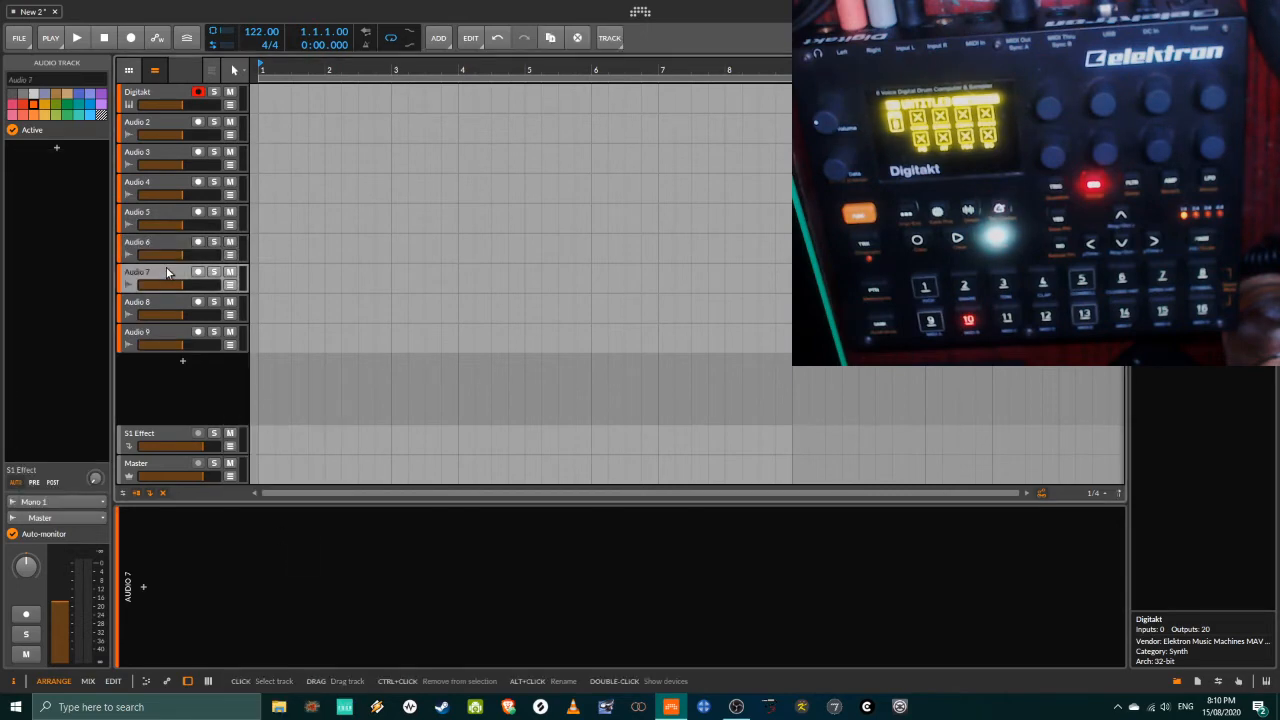
pyautogui.click(60, 502)
pyautogui.moveTo(67, 334)
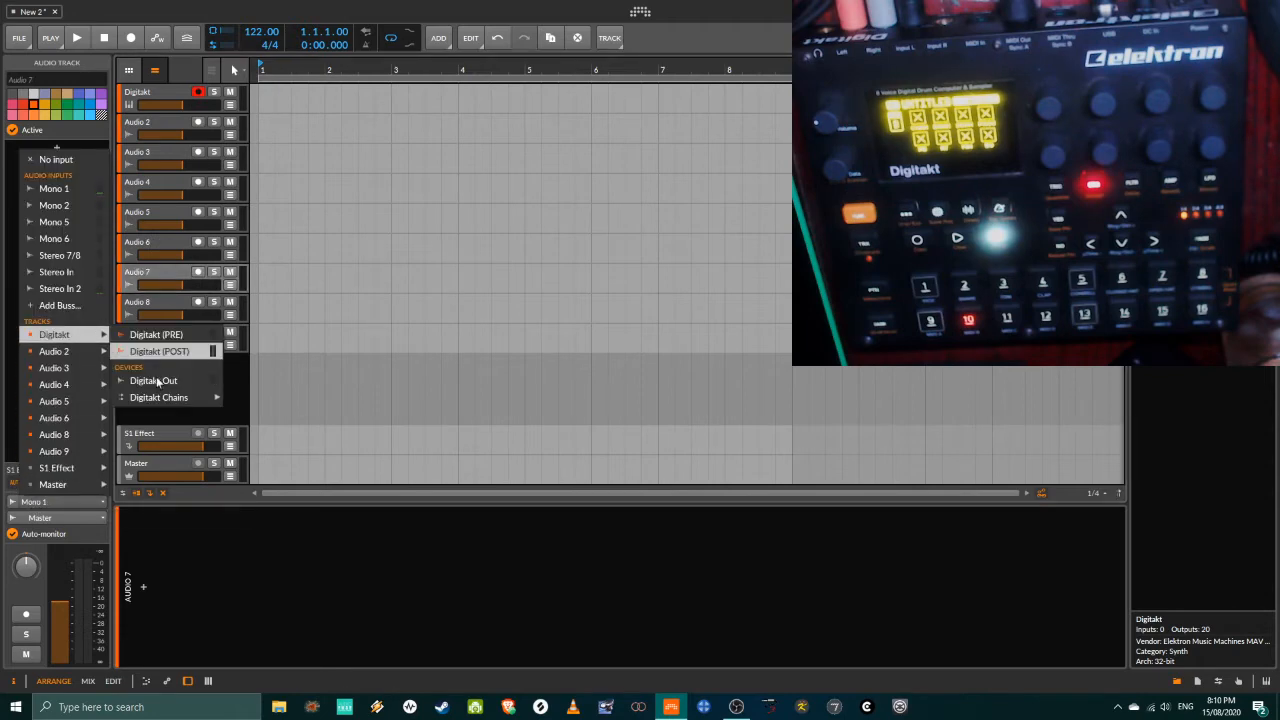
pyautogui.moveTo(160, 397)
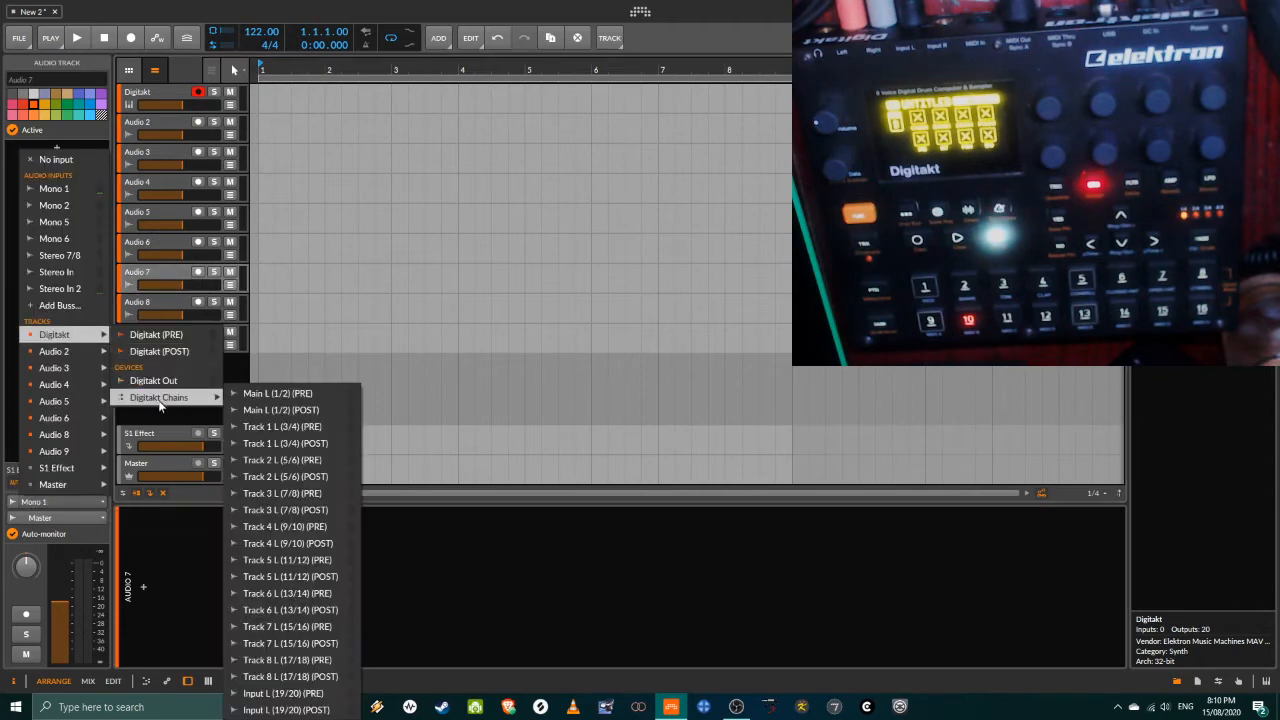
pyautogui.click(289, 593)
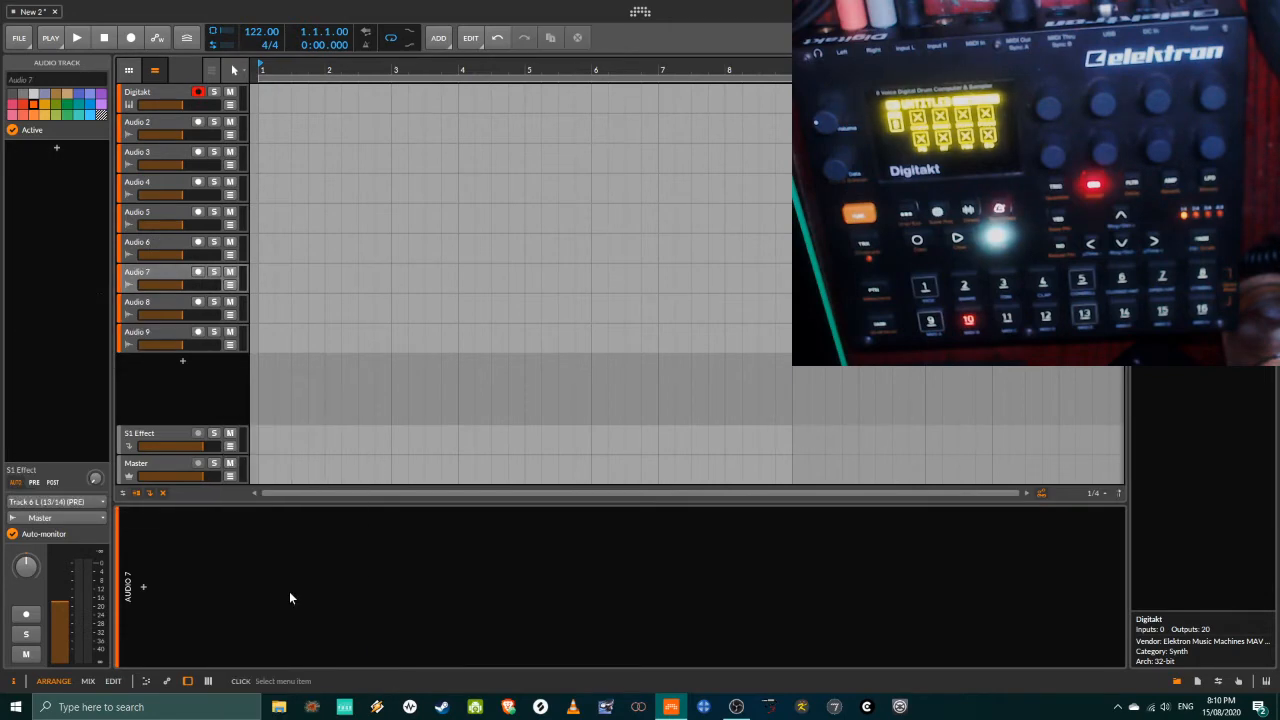
# - Set the Audio 8 track's input to the Digitakt chain Track 7 L (15/16) (PRE)
pyautogui.click(140, 303)
pyautogui.click(70, 502)
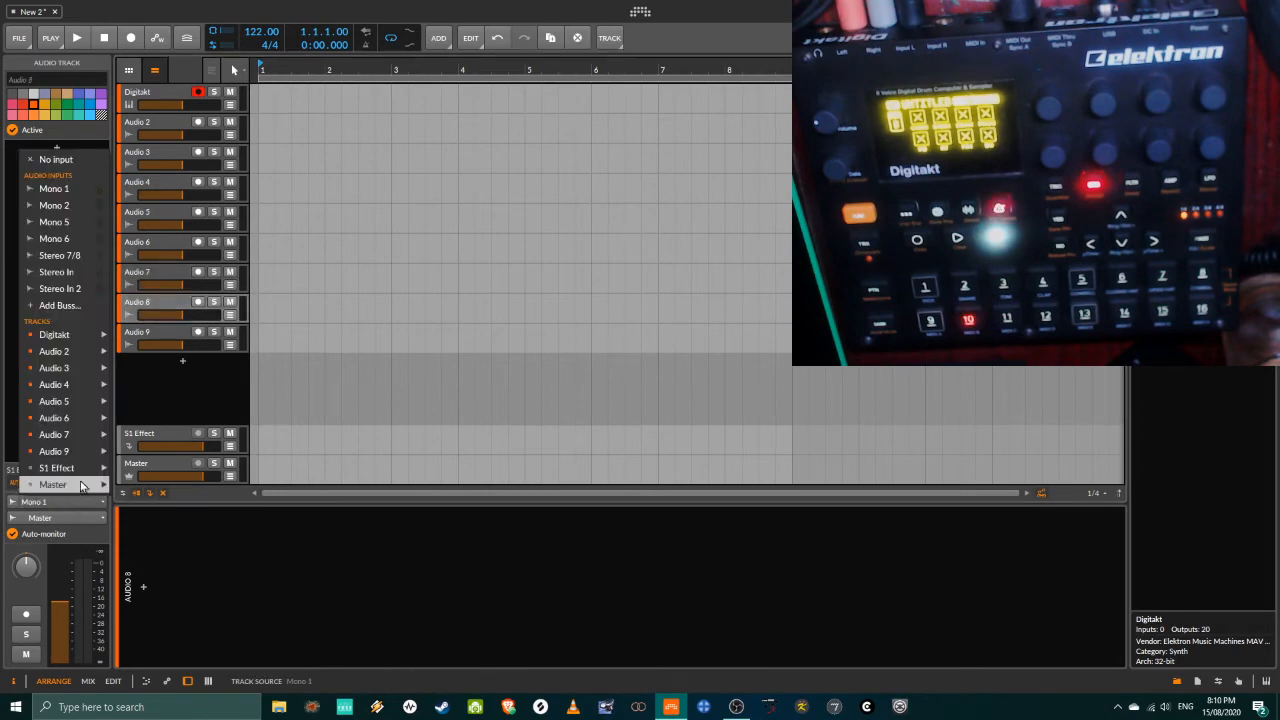
pyautogui.moveTo(83, 340)
pyautogui.moveTo(165, 397)
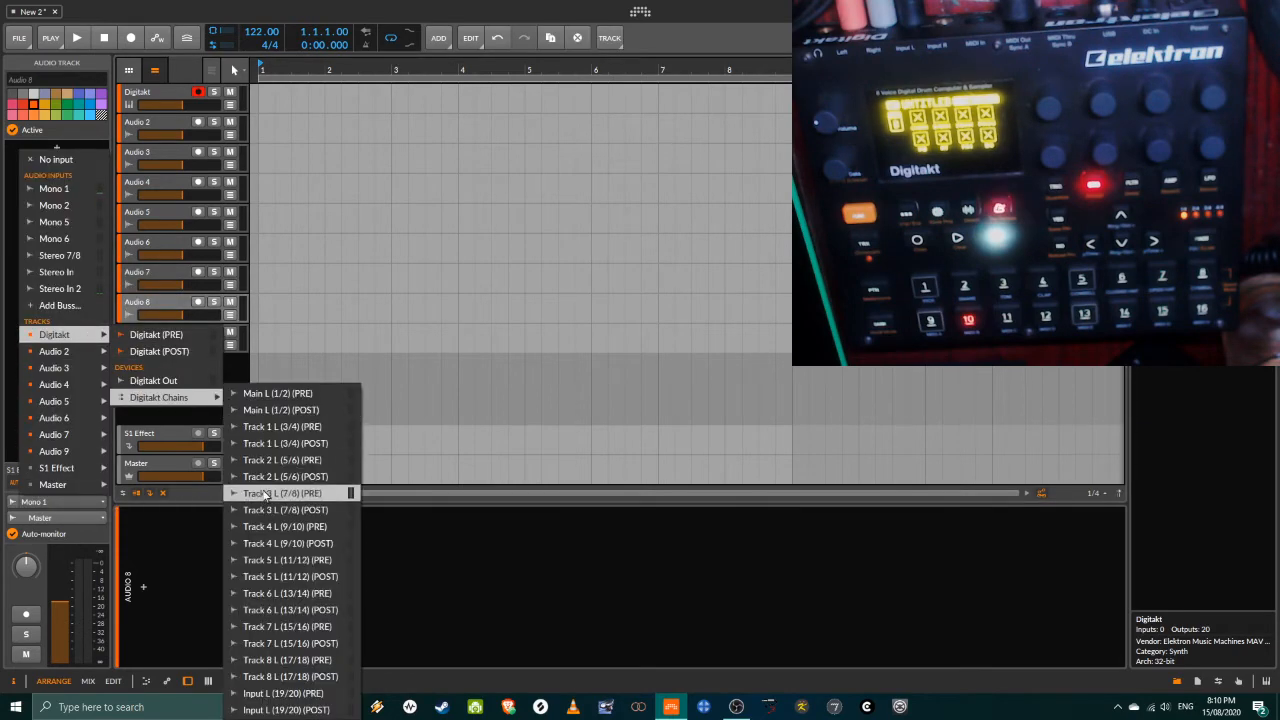
pyautogui.click(281, 622)
# - Set the Audio 9 track's input to the Digitakt chain Track 8 L (17/18) (PRE)
pyautogui.click(182, 332)
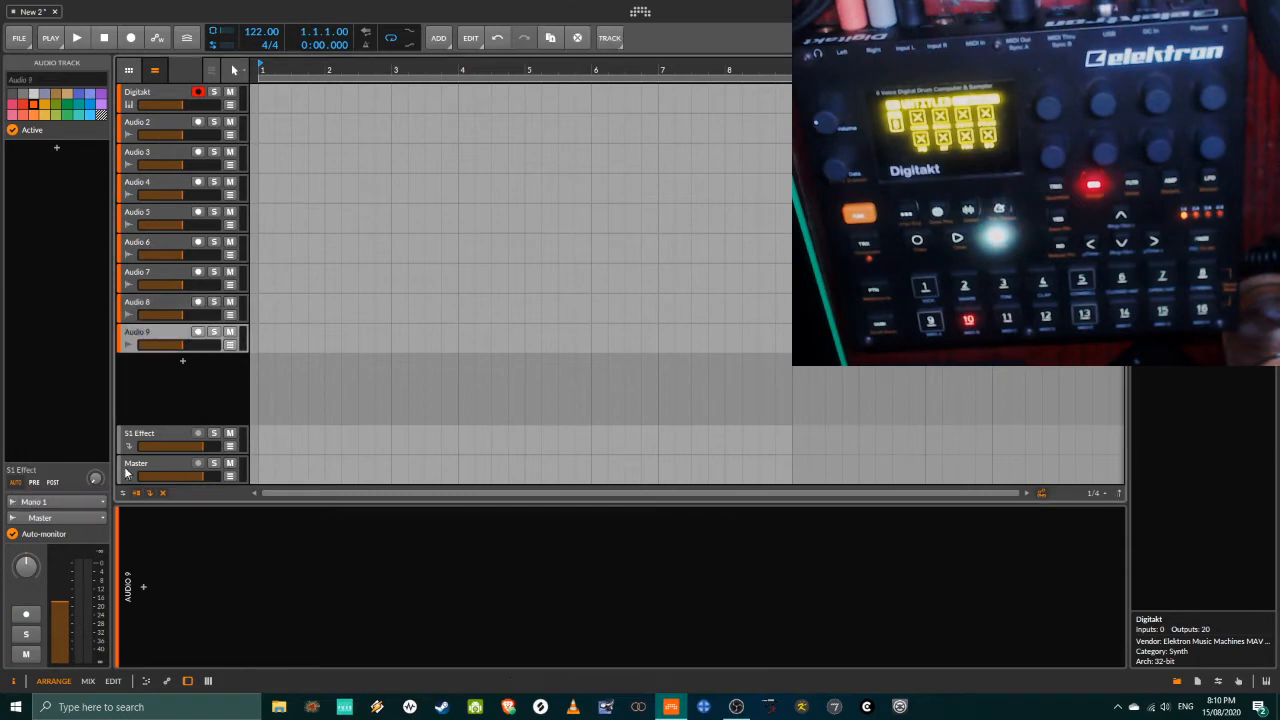
pyautogui.click(85, 504)
pyautogui.moveTo(83, 335)
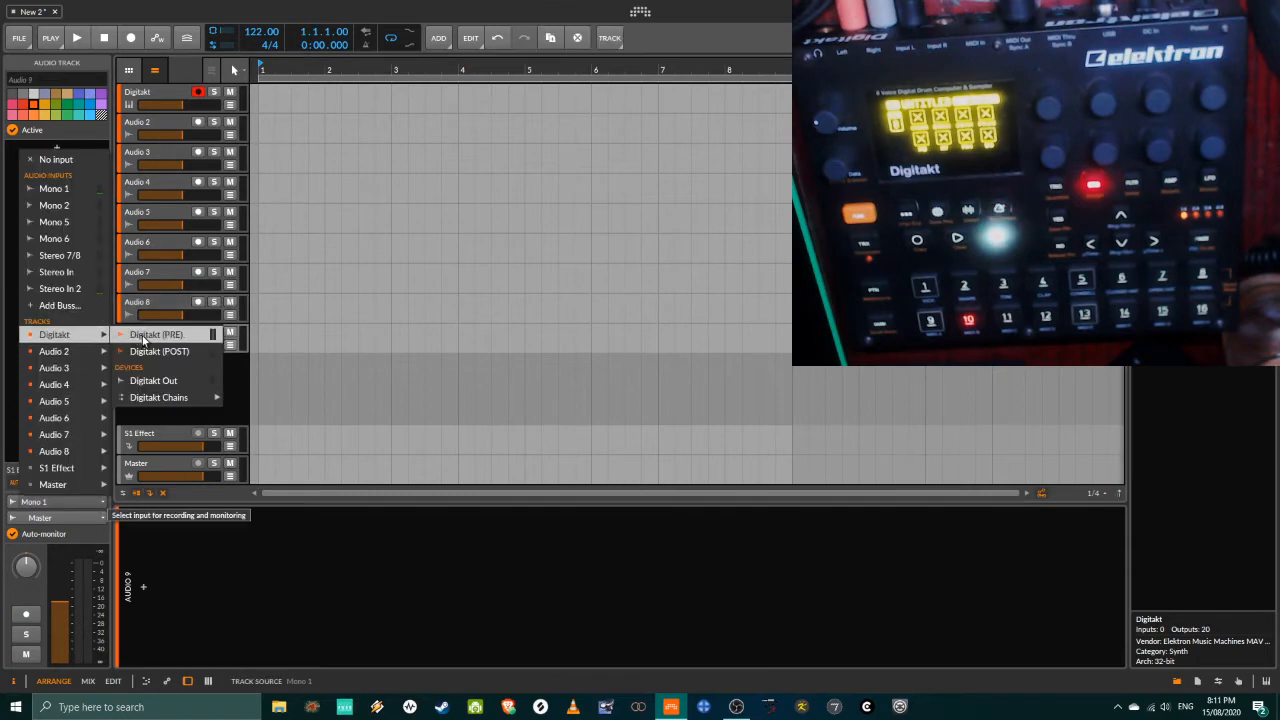
pyautogui.moveTo(162, 402)
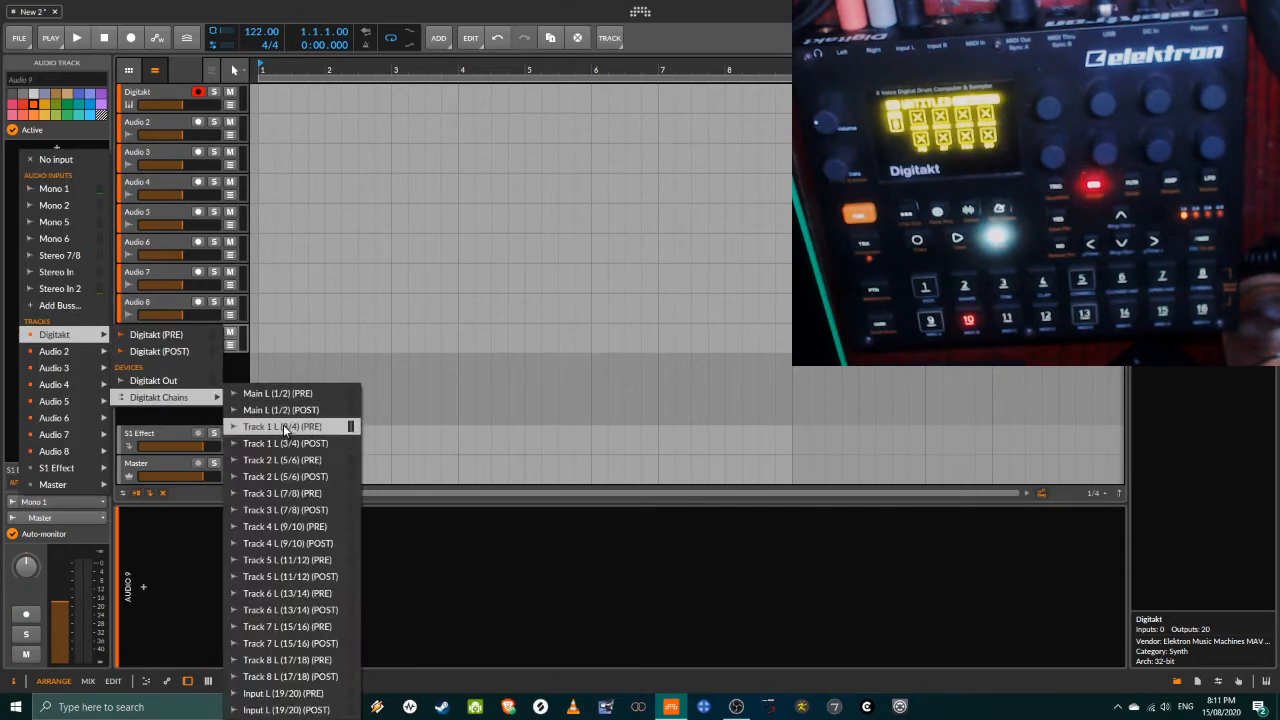
pyautogui.click(301, 659)
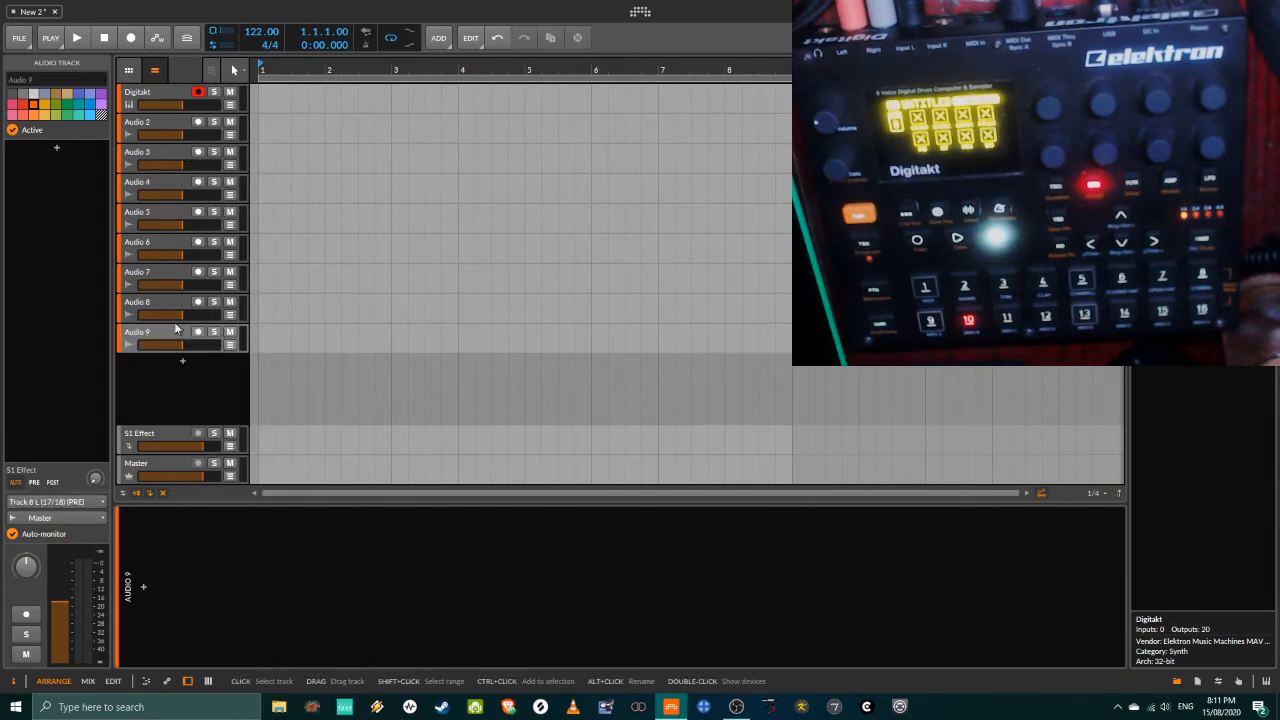
# - Inspect the Digitakt's output chains in the mixer and the output routing options of the Input L (19/20) chain
pyautogui.click(172, 94)
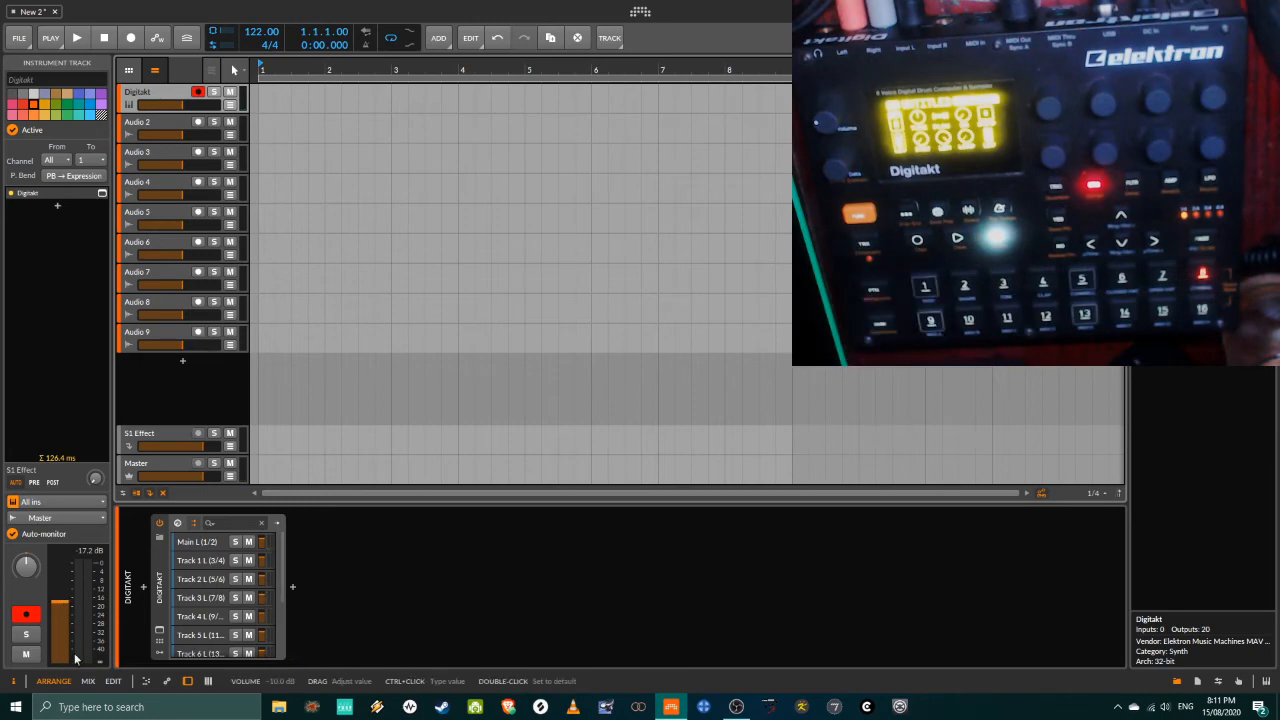
pyautogui.click(92, 682)
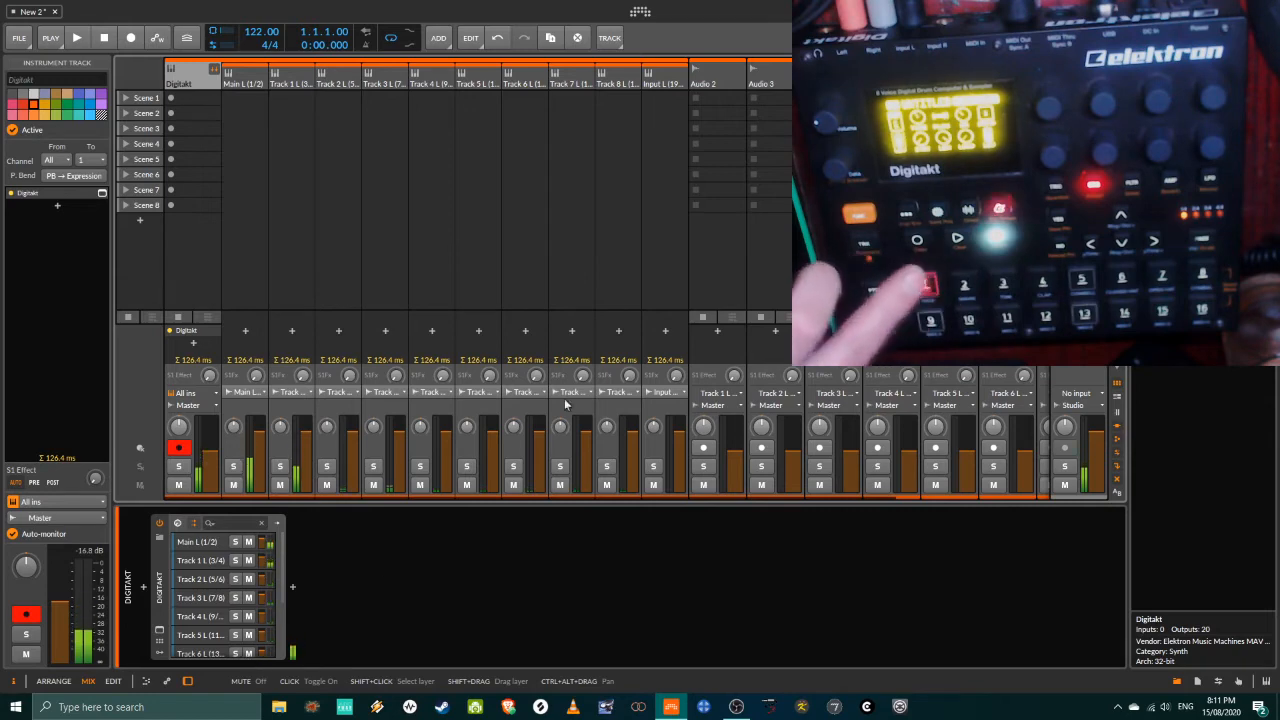
pyautogui.click(674, 77)
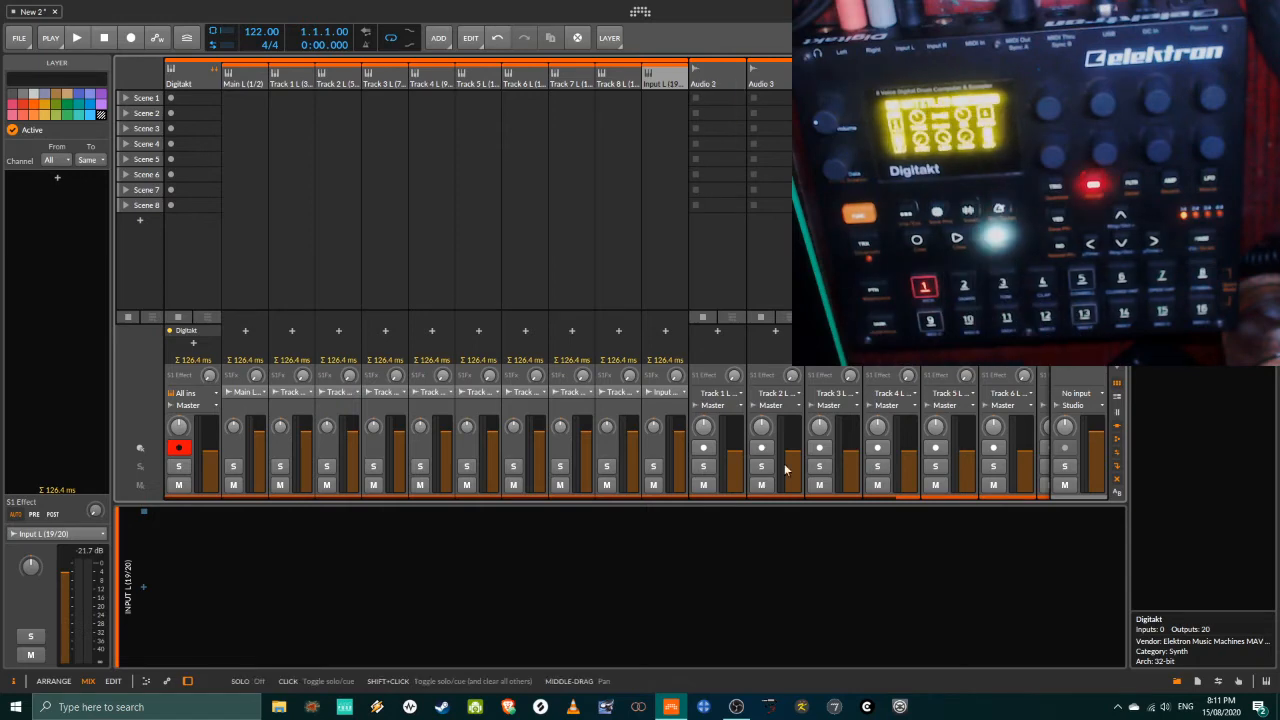
pyautogui.click(661, 393)
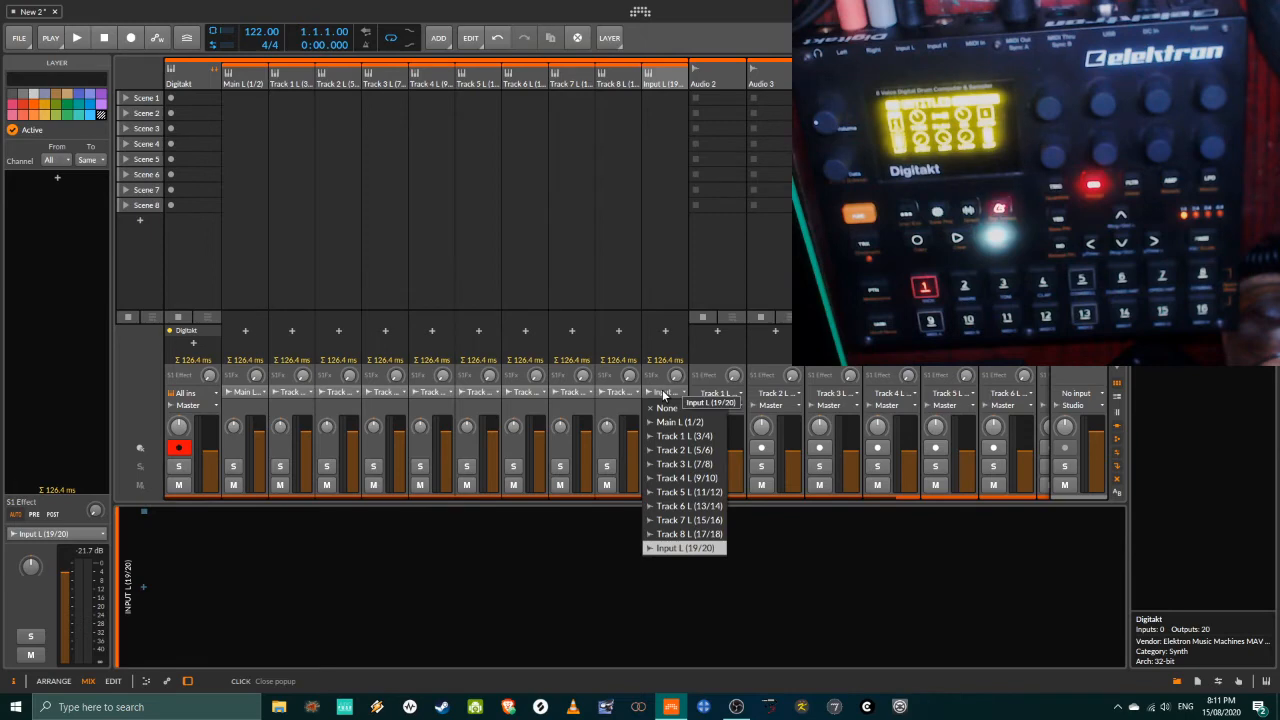
pyautogui.click(662, 394)
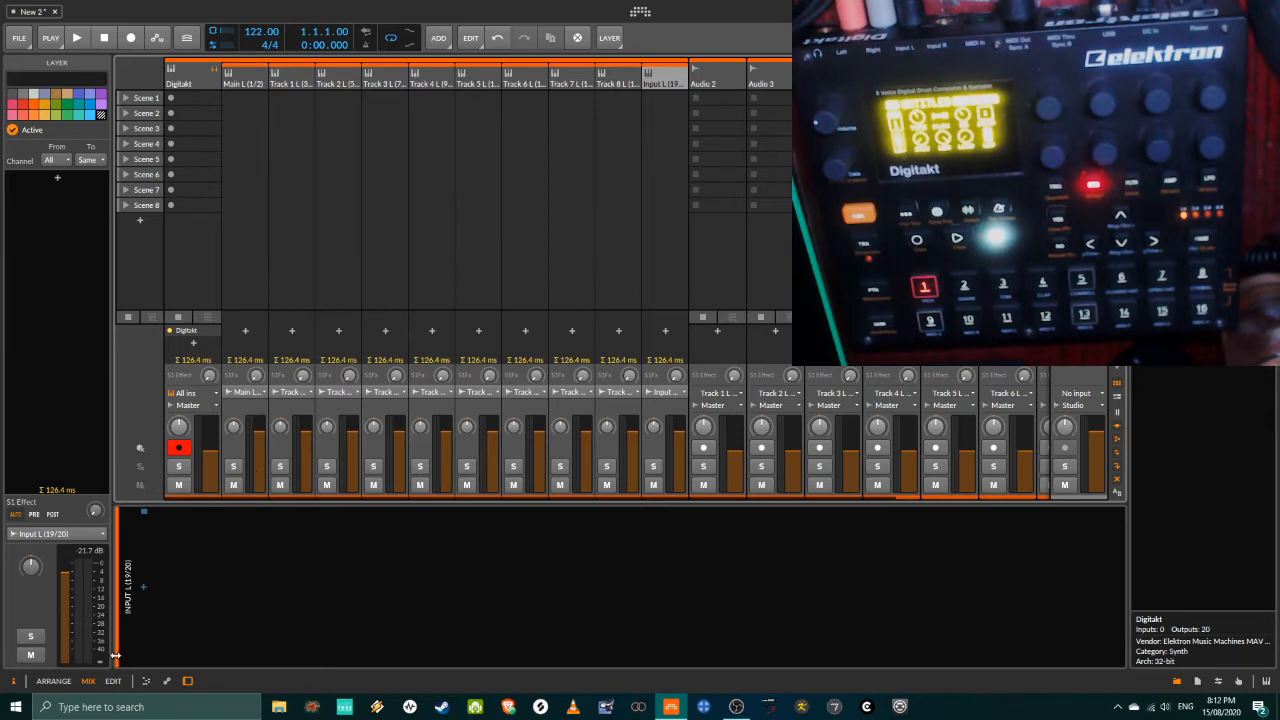
# - Arm the Audio 2 to Audio 9 tracks for recording in the arranger
pyautogui.click(54, 681)
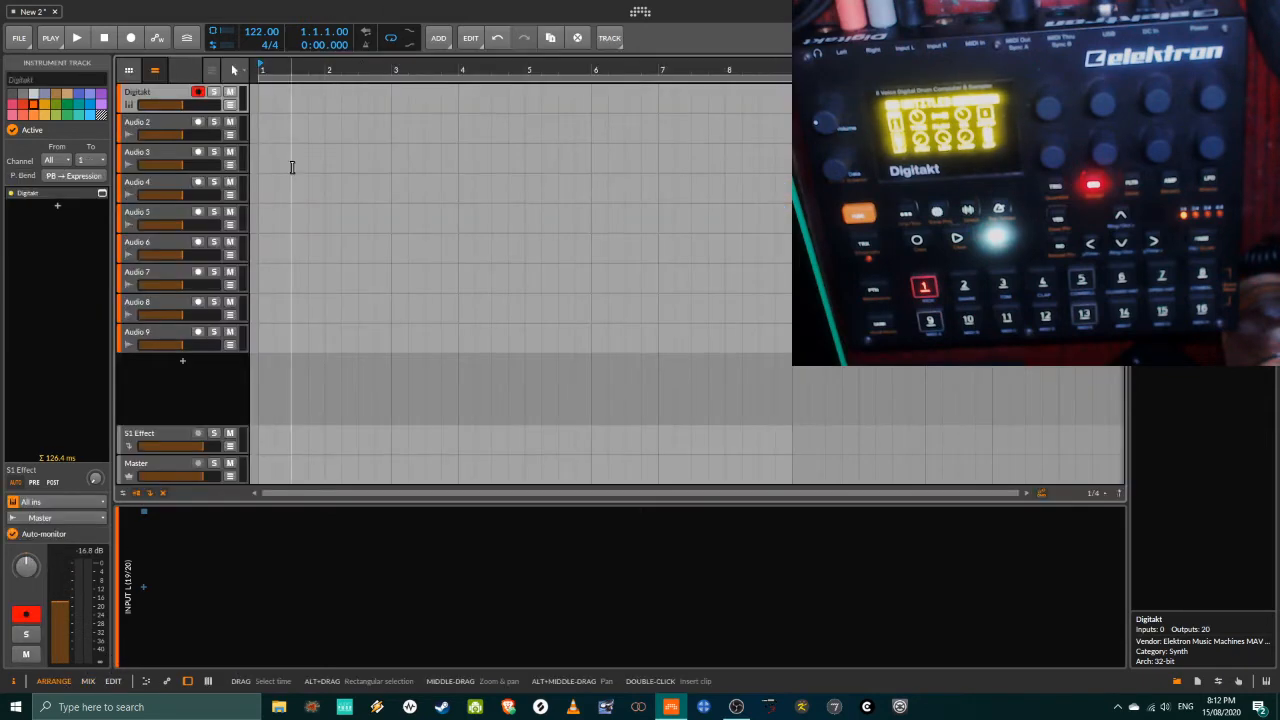
pyautogui.click(150, 127)
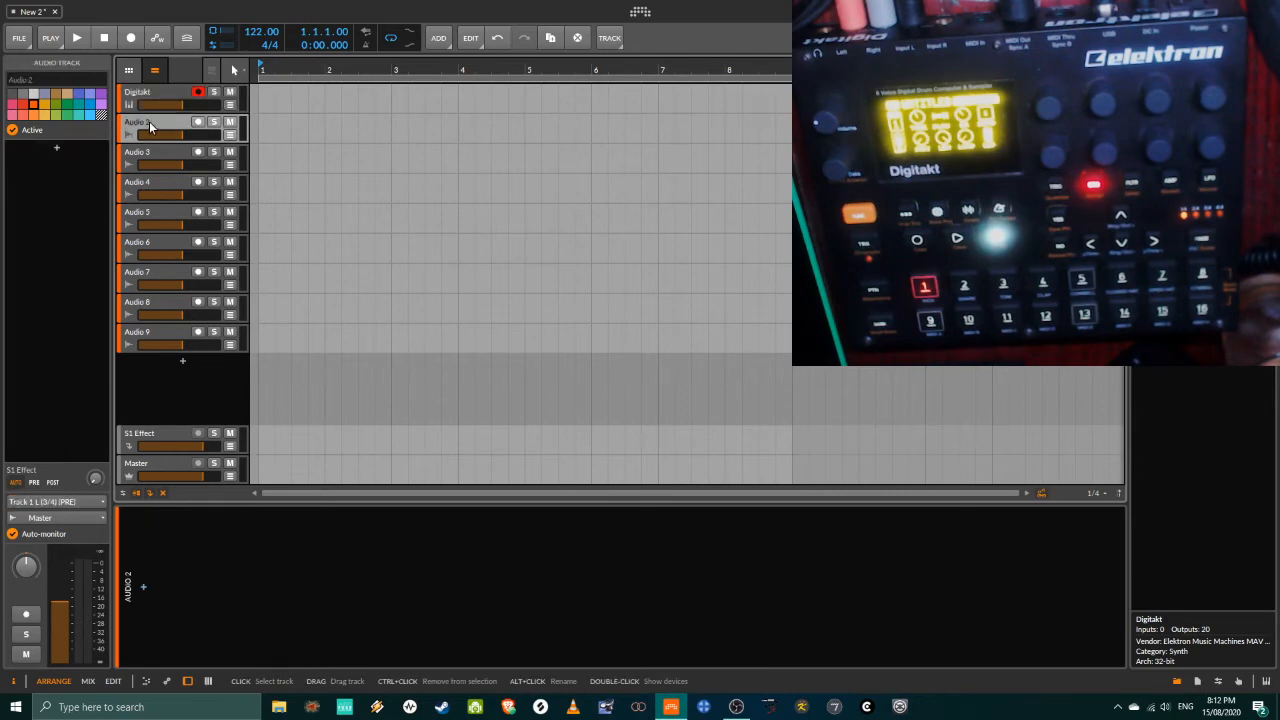
pyautogui.click(197, 121)
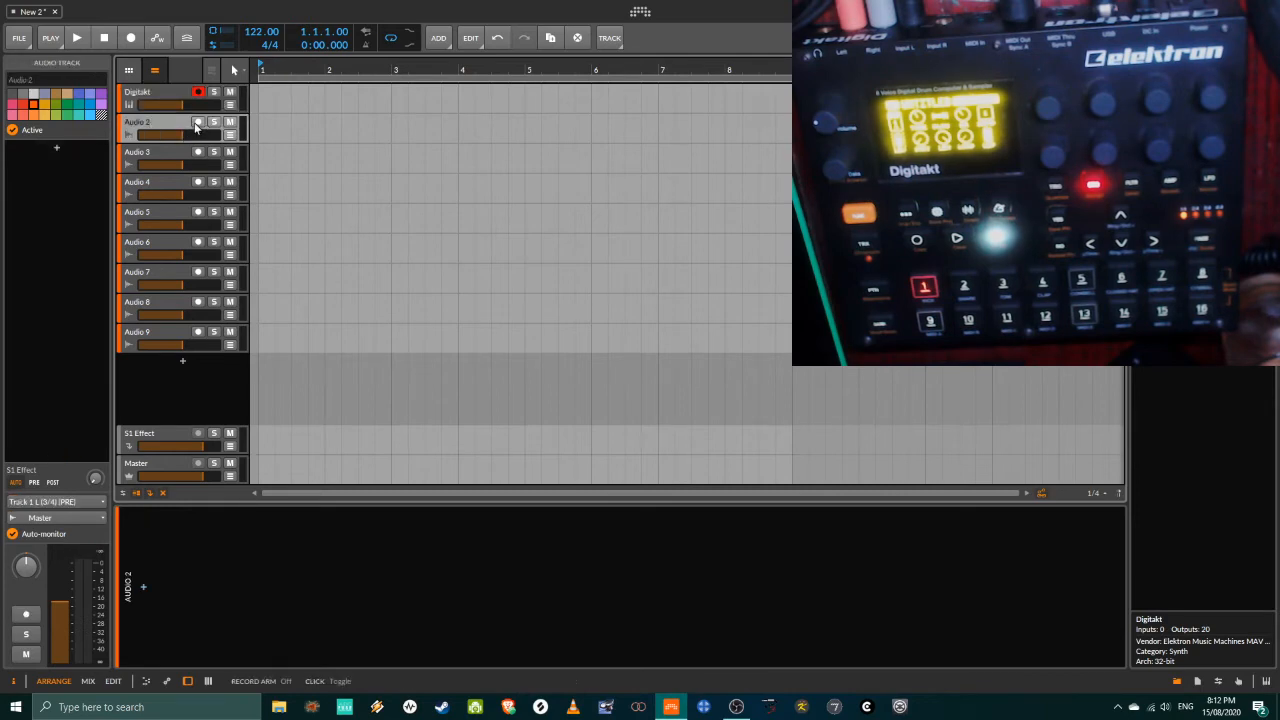
pyautogui.click(197, 155)
pyautogui.click(198, 153)
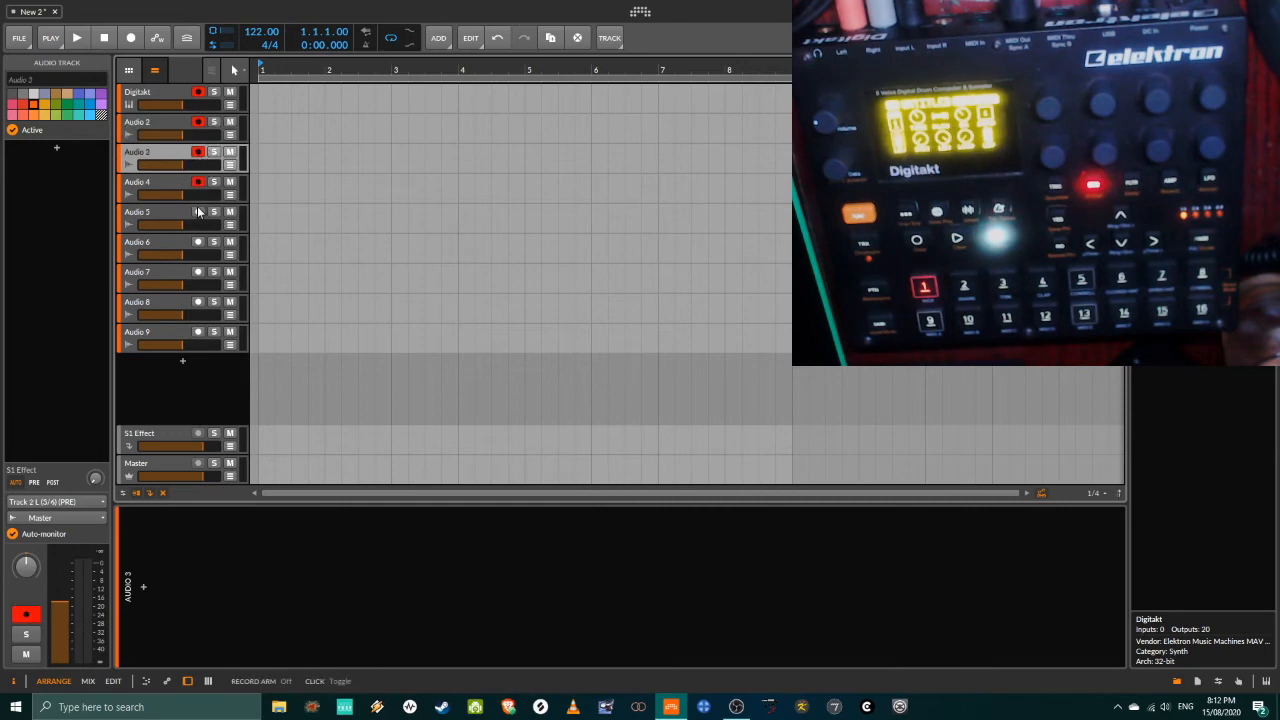
pyautogui.click(198, 211)
pyautogui.click(198, 241)
pyautogui.click(198, 271)
pyautogui.click(197, 302)
pyautogui.click(198, 331)
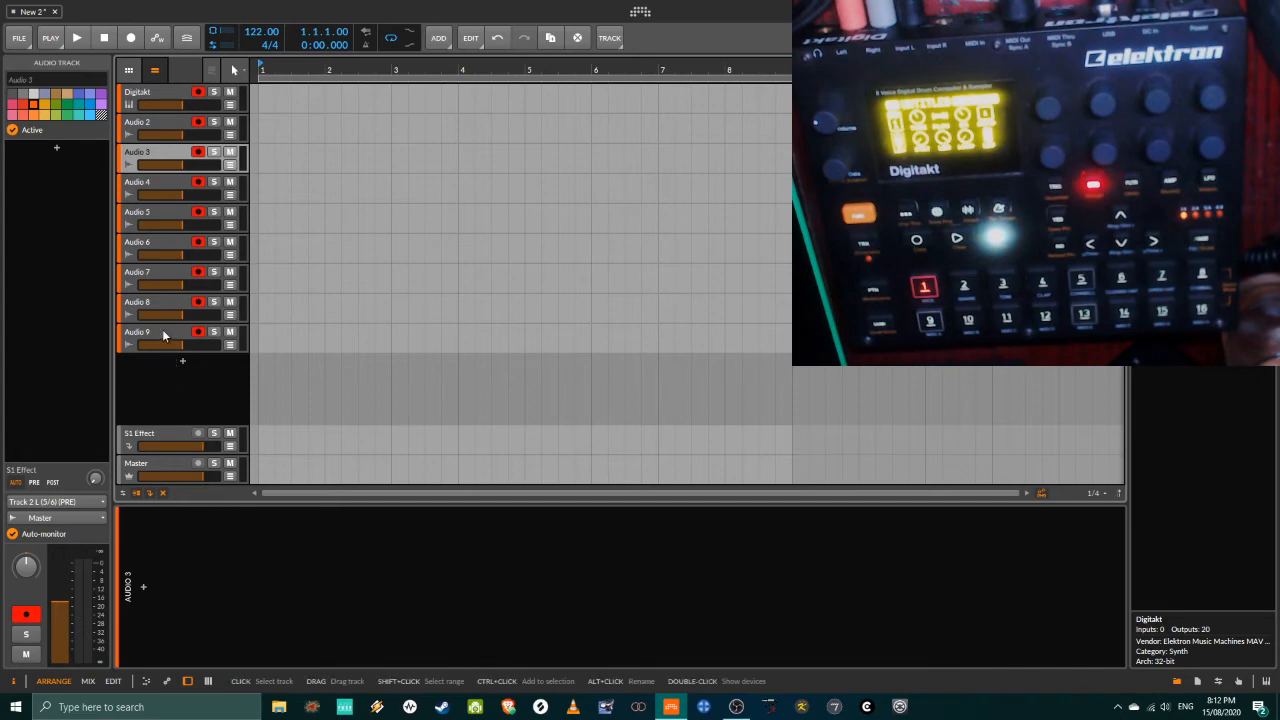
# - Record a multitrack take of the Digitakt pattern about three bars long onto Audio 2 to Audio 9
pyautogui.click(164, 335)
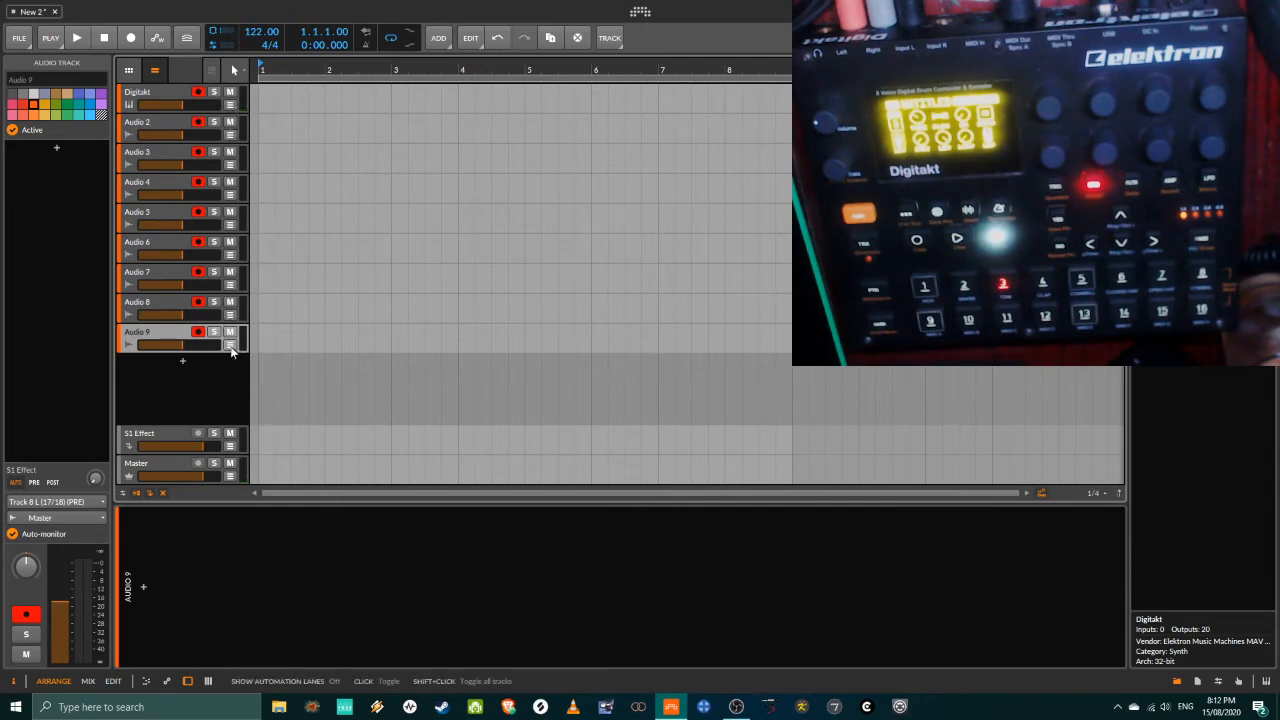
pyautogui.click(175, 90)
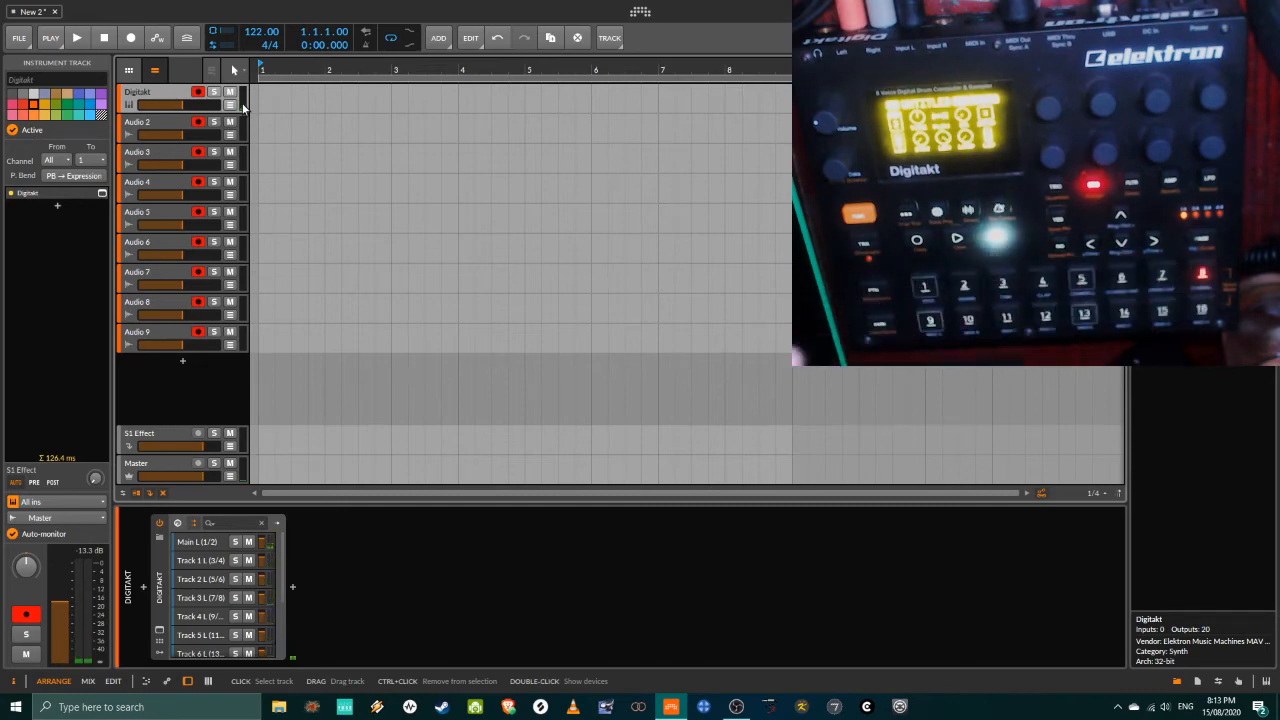
pyautogui.click(170, 125)
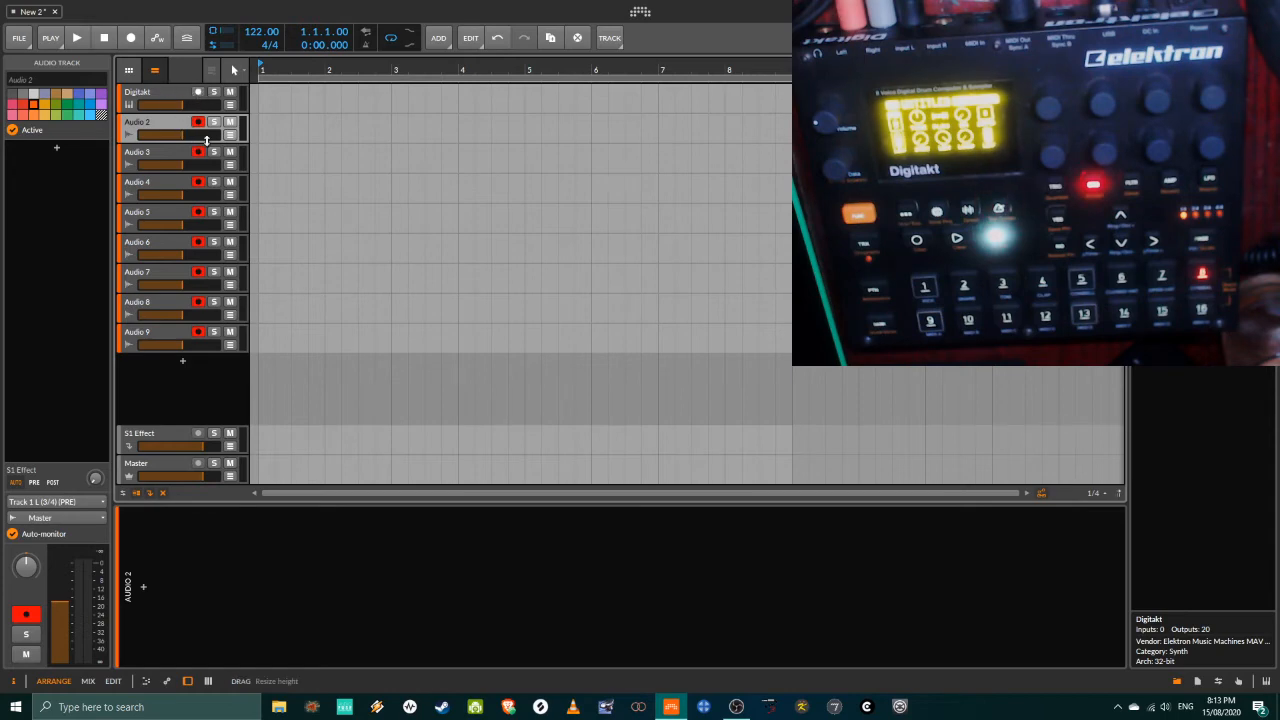
pyautogui.click(80, 37)
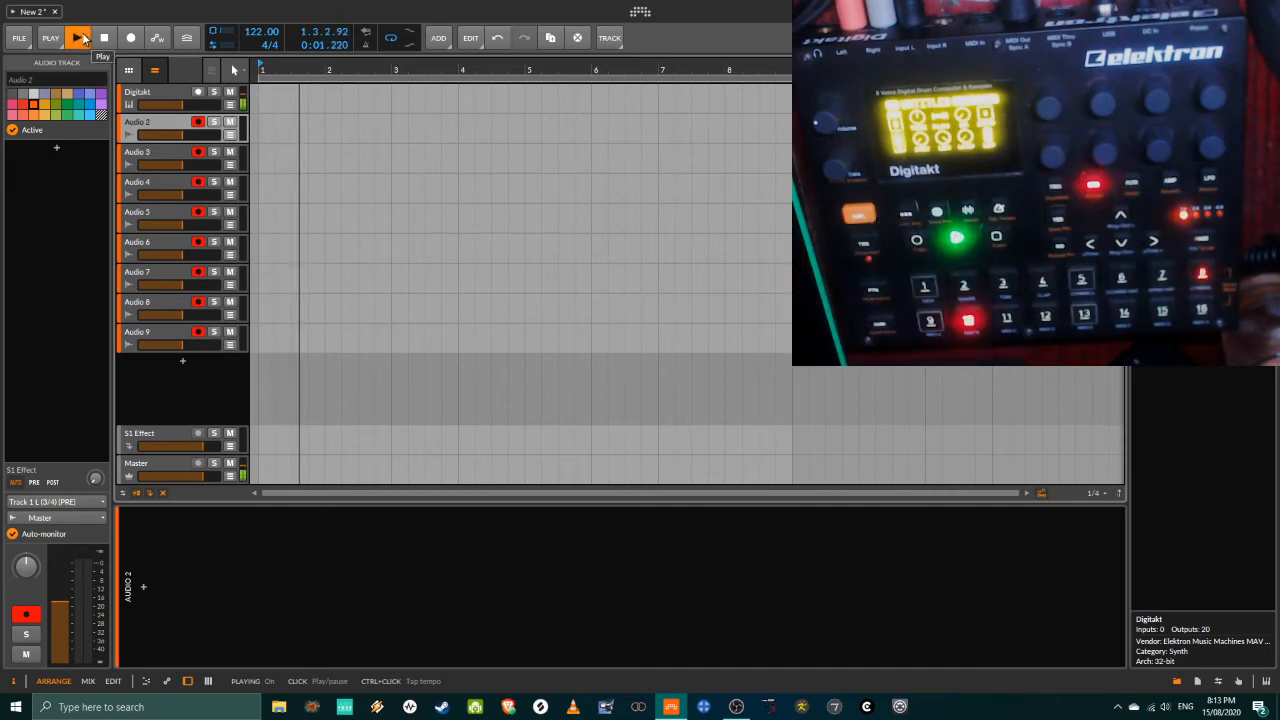
pyautogui.click(130, 37)
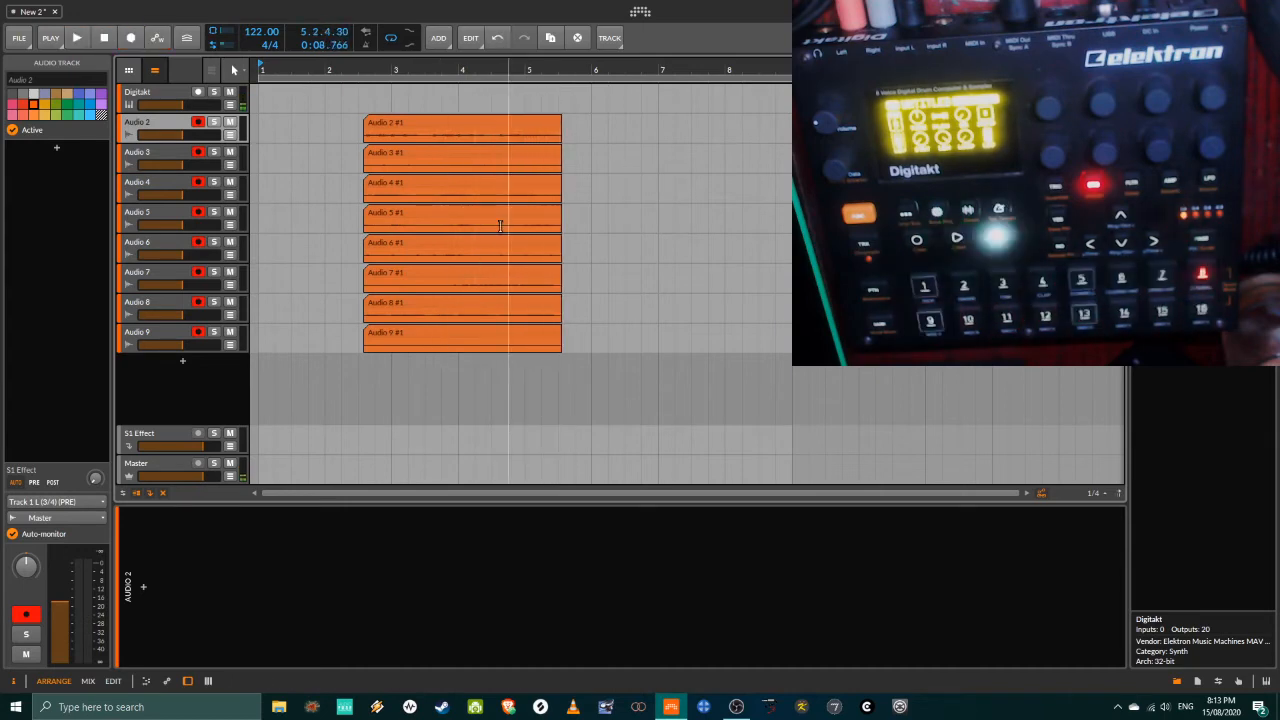
pyautogui.press('space')
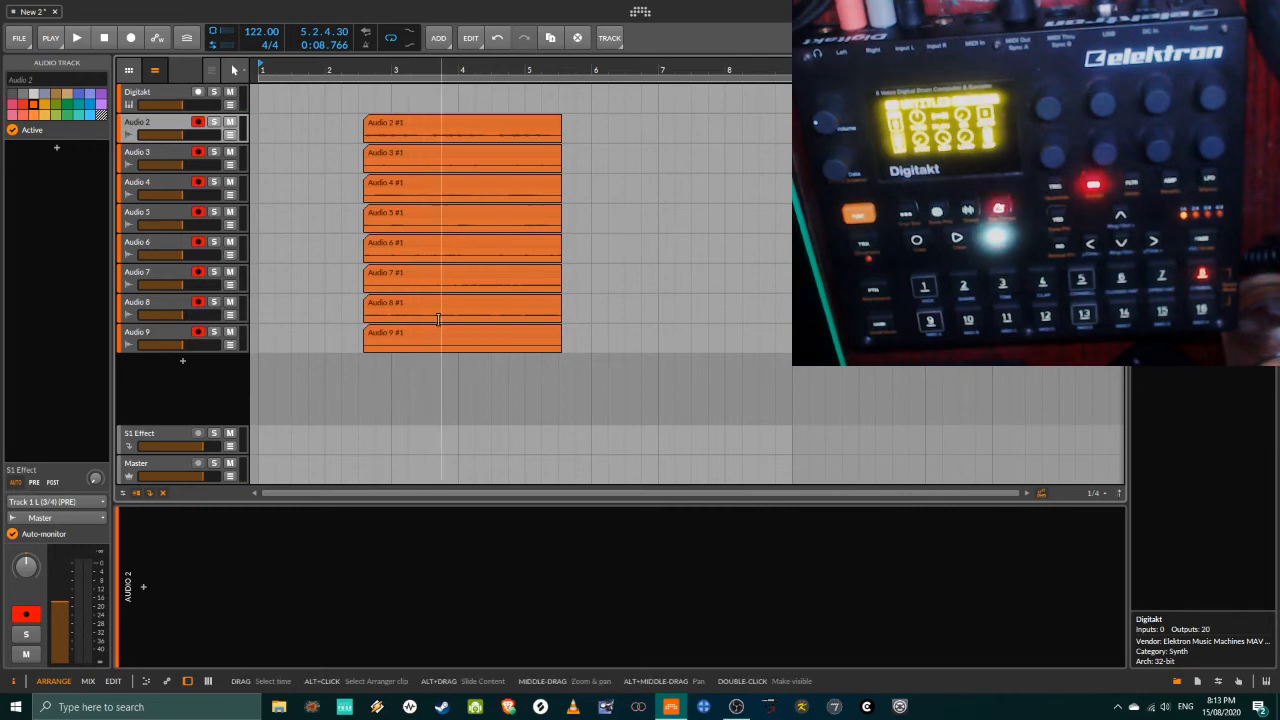
# - Move all eight recorded clips on Audio 2 to Audio 9 together to position 1.1.1
pyautogui.click(567, 112)
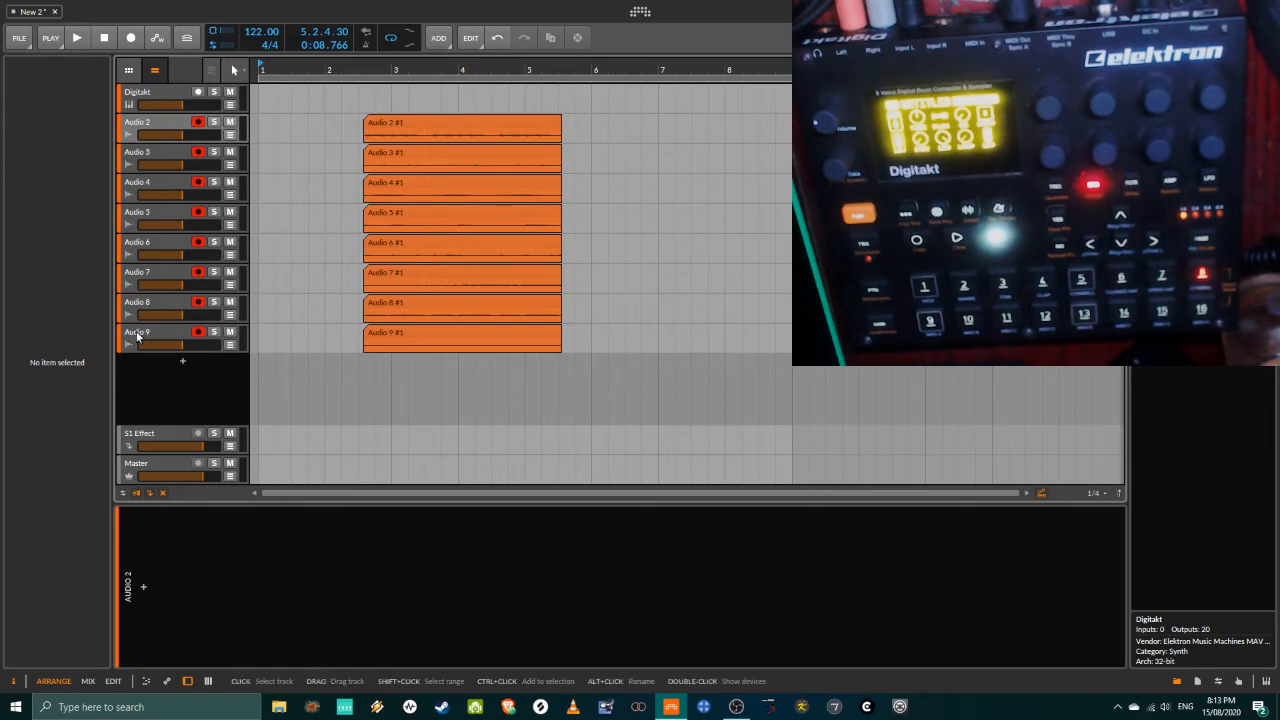
pyautogui.click(240, 340)
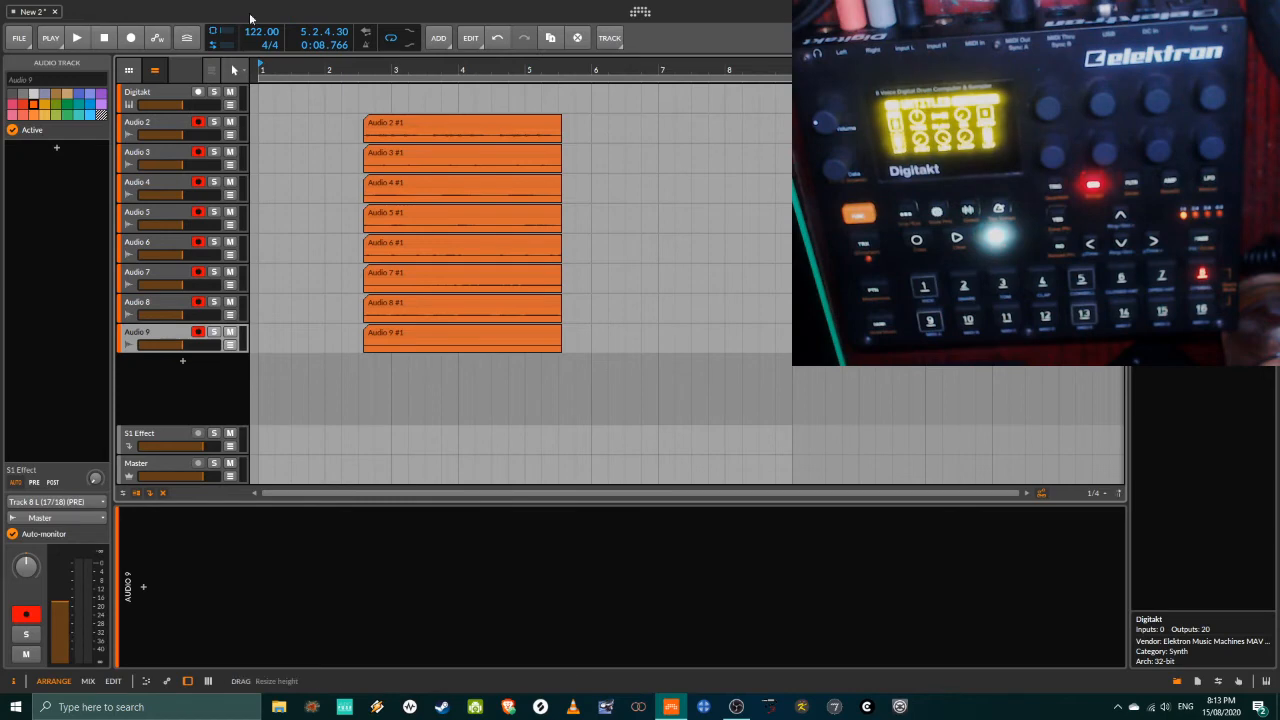
pyautogui.click(174, 93)
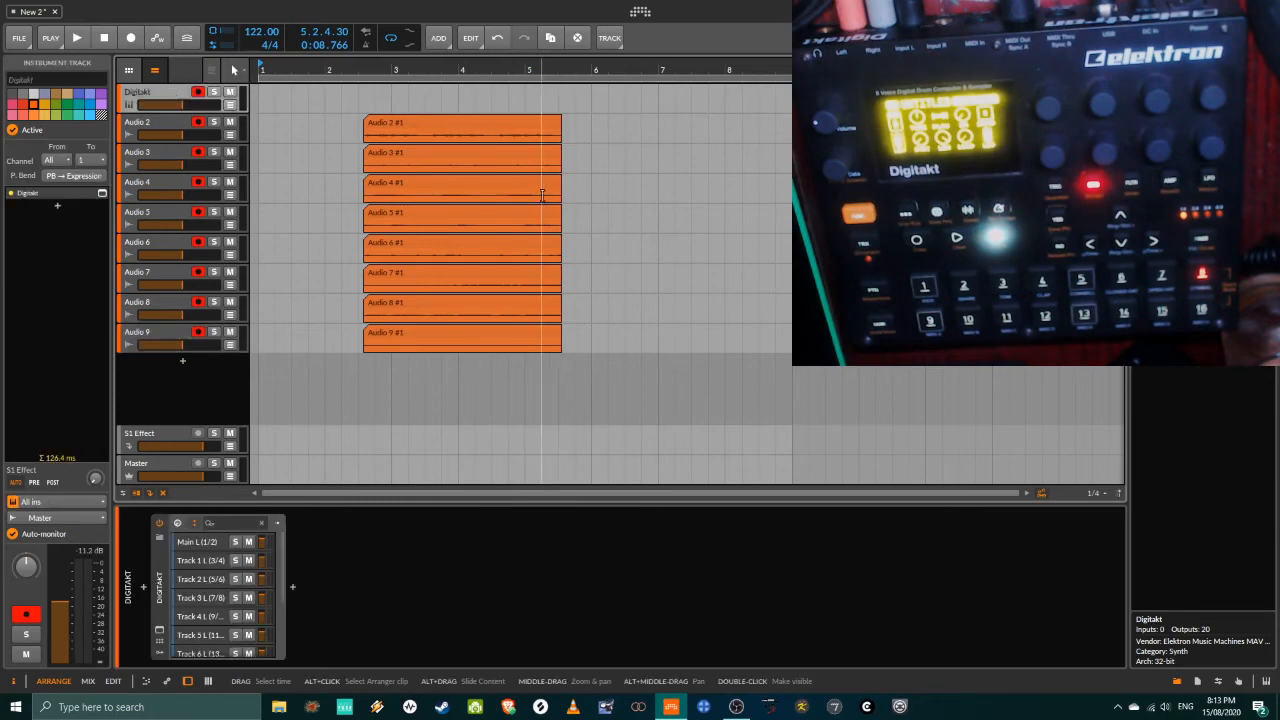
pyautogui.moveTo(577, 118); pyautogui.dragTo(200, 335)
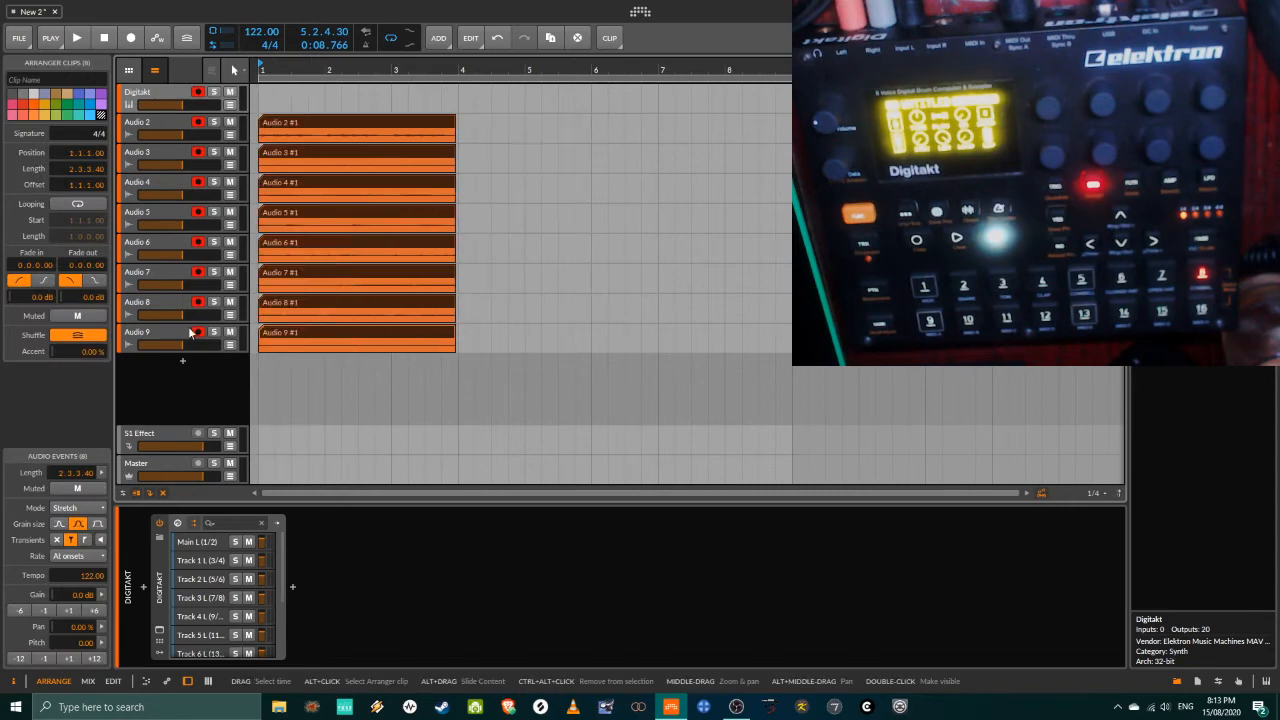
# - Disarm the Digitakt track and Audio 2 to Audio 9, and briefly play back the recorded clips
pyautogui.click(198, 272)
pyautogui.click(198, 213)
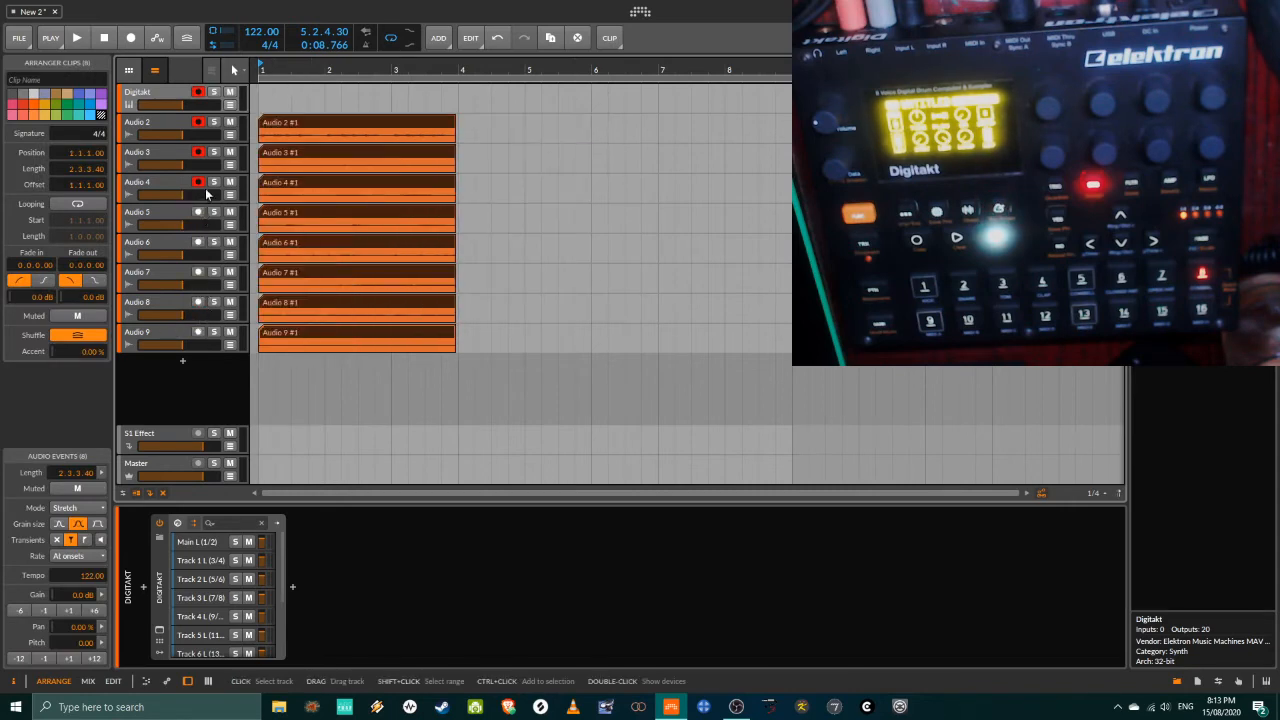
pyautogui.click(198, 182)
pyautogui.click(198, 122)
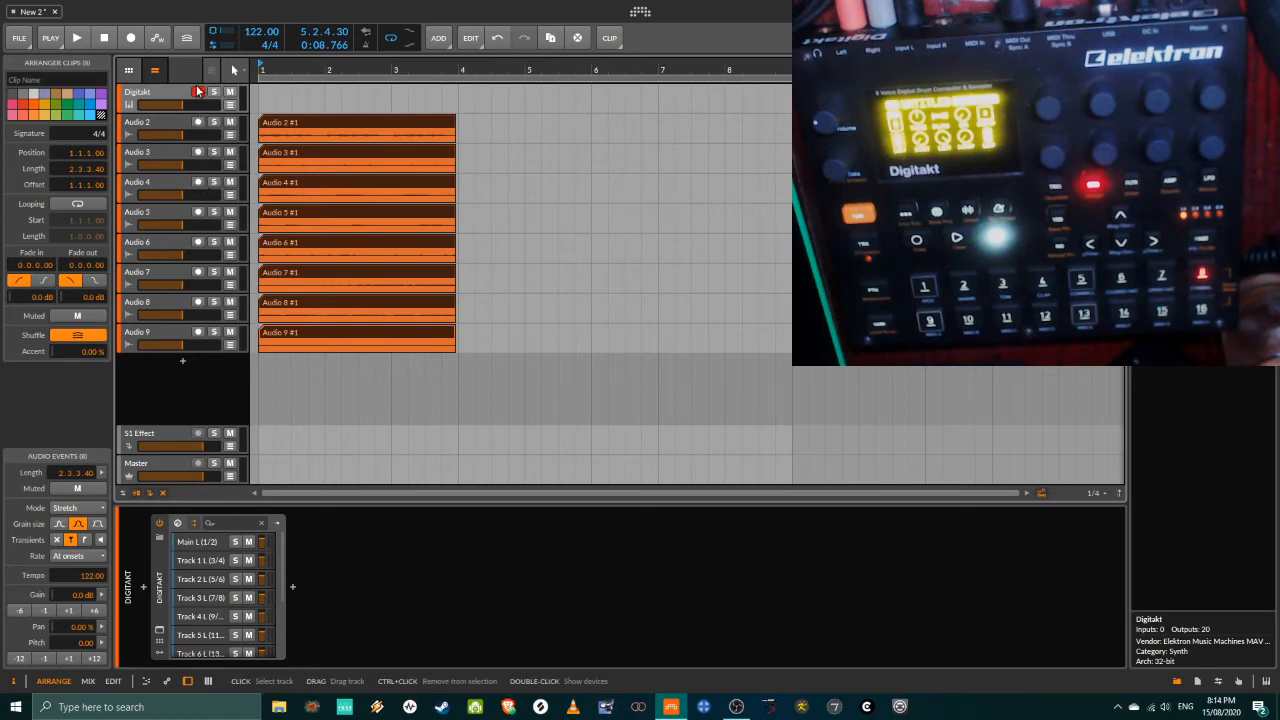
pyautogui.click(198, 92)
pyautogui.press('space')
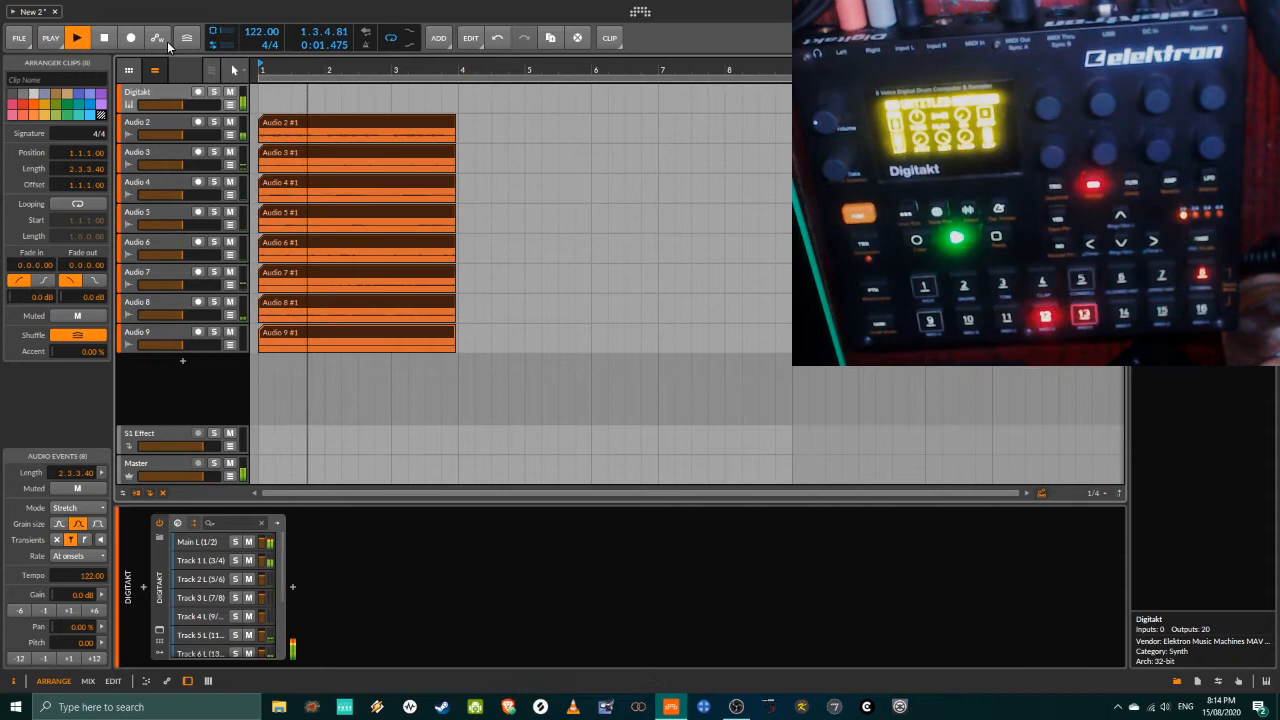
pyautogui.click(104, 38)
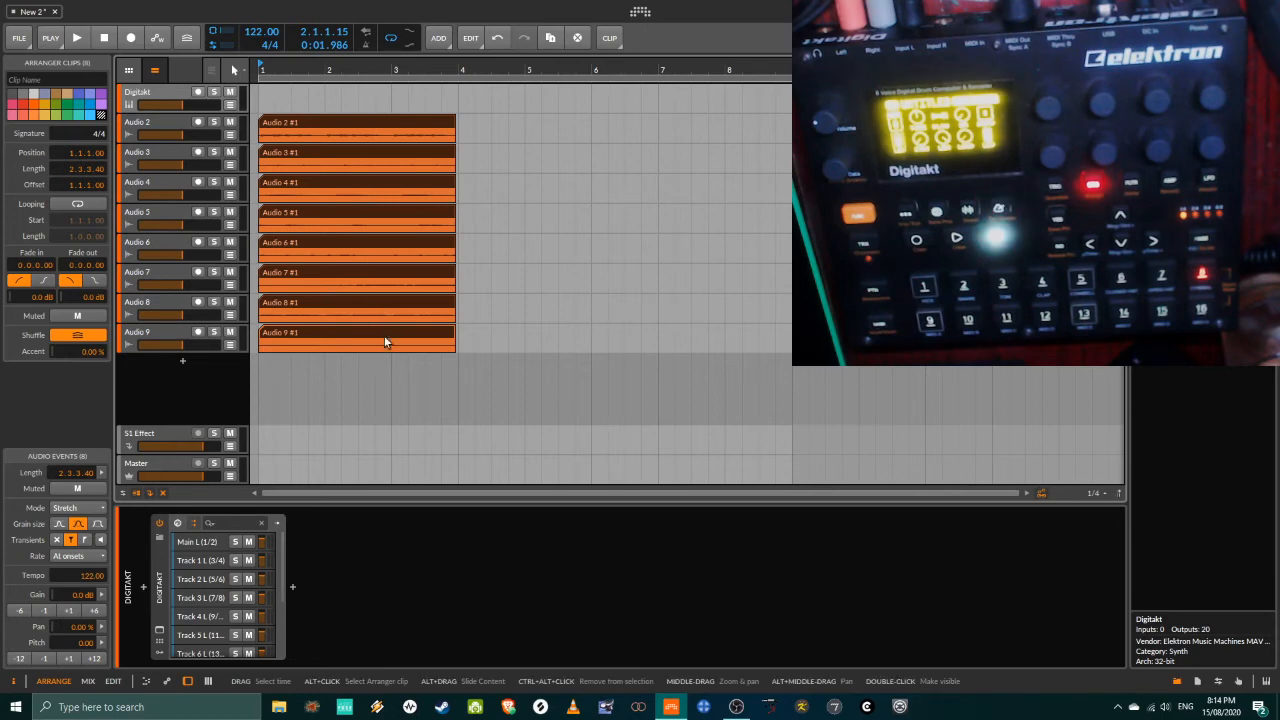
# - Examine the waveform of the Audio 2 clip in the detail editor and the recorded clips in the arranger
pyautogui.click(167, 122)
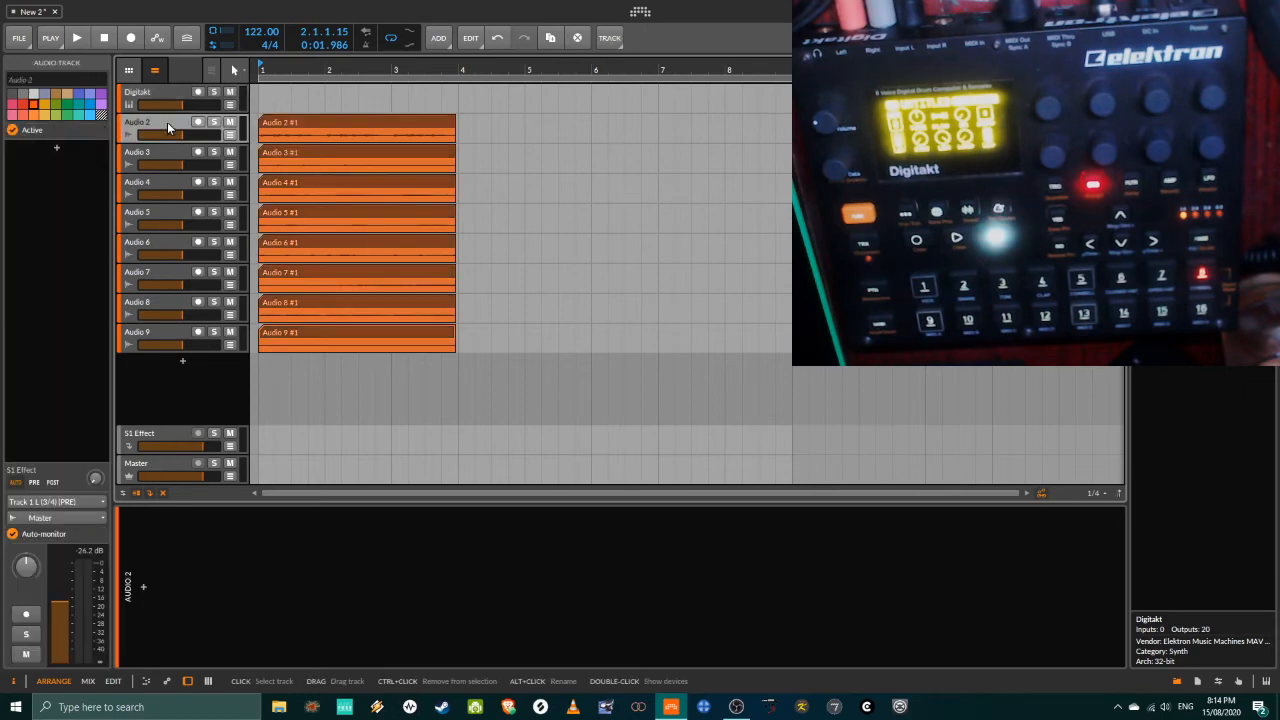
pyautogui.click(357, 122)
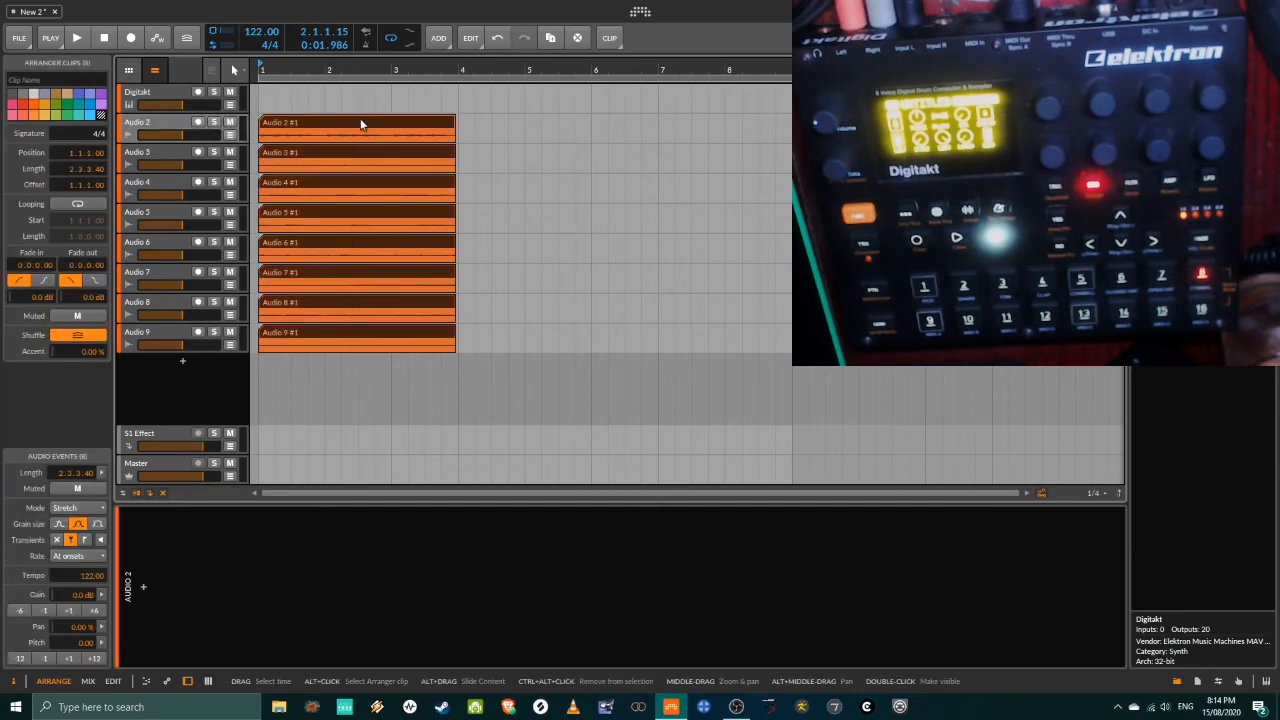
pyautogui.doubleClick(360, 117)
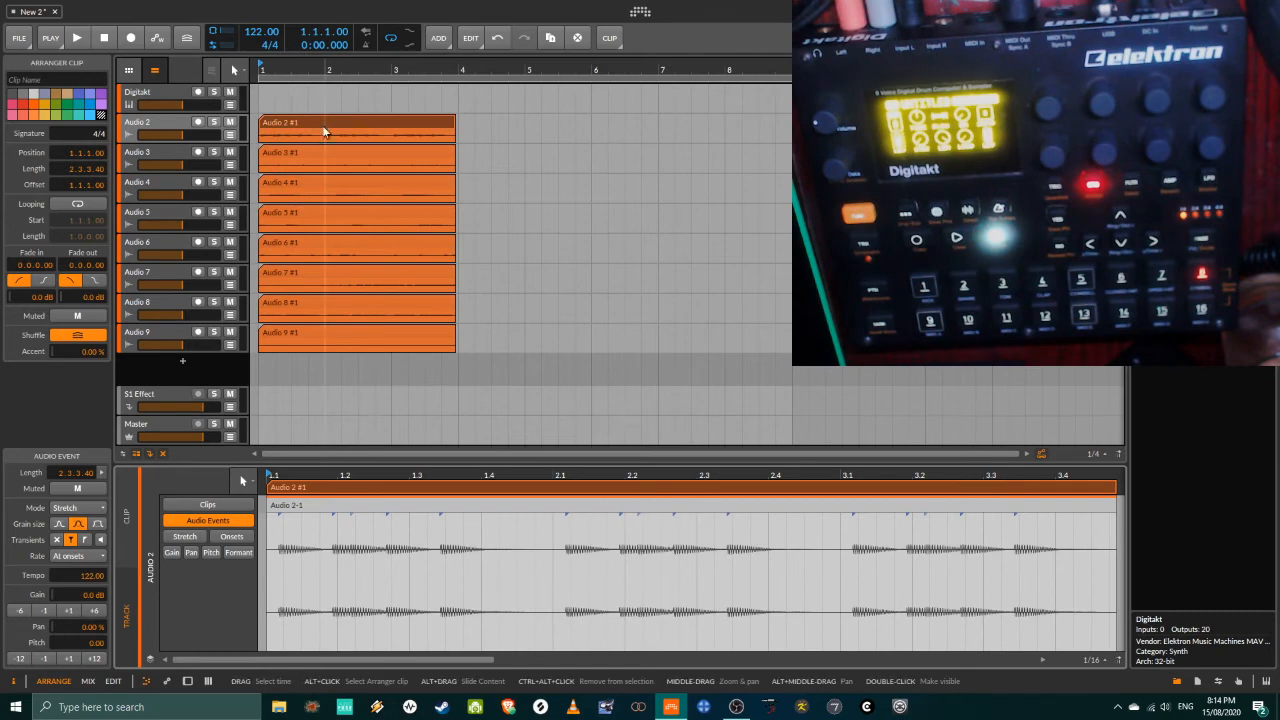
pyautogui.moveTo(704, 477); pyautogui.dragTo(704, 515)
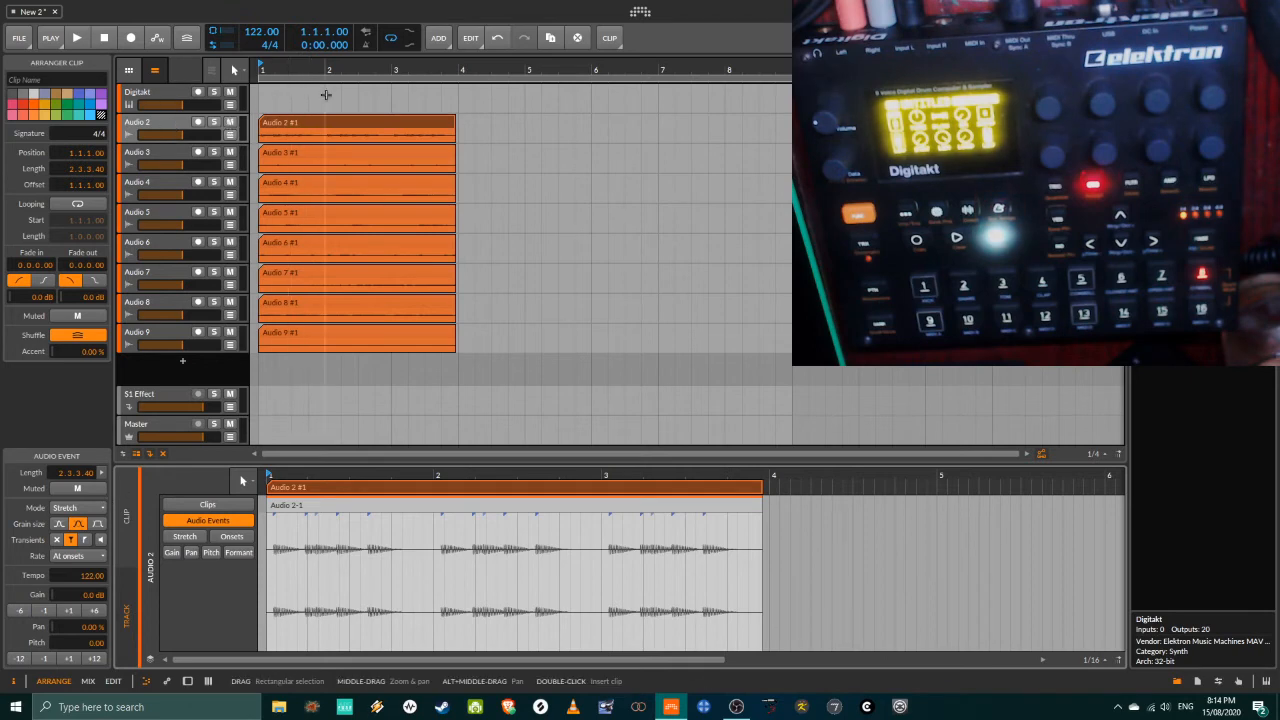
pyautogui.moveTo(309, 71); pyautogui.dragTo(309, 120)
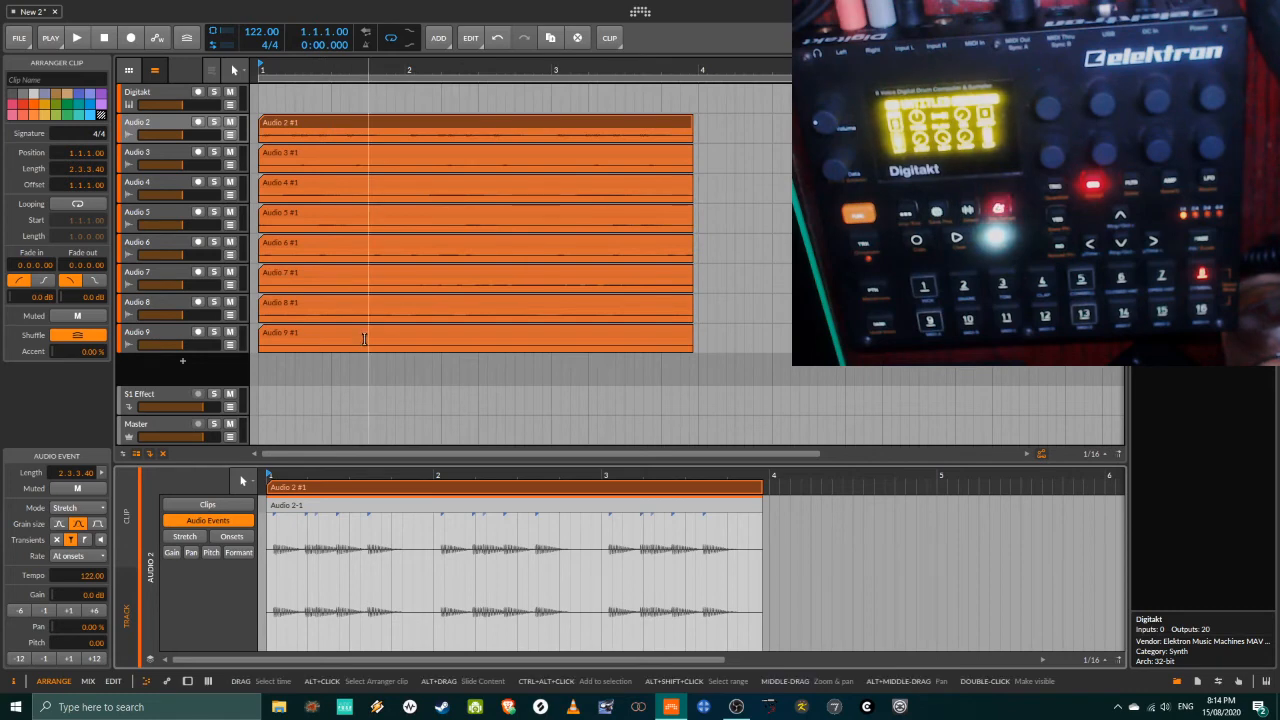
pyautogui.click(165, 125)
pyautogui.click(167, 158)
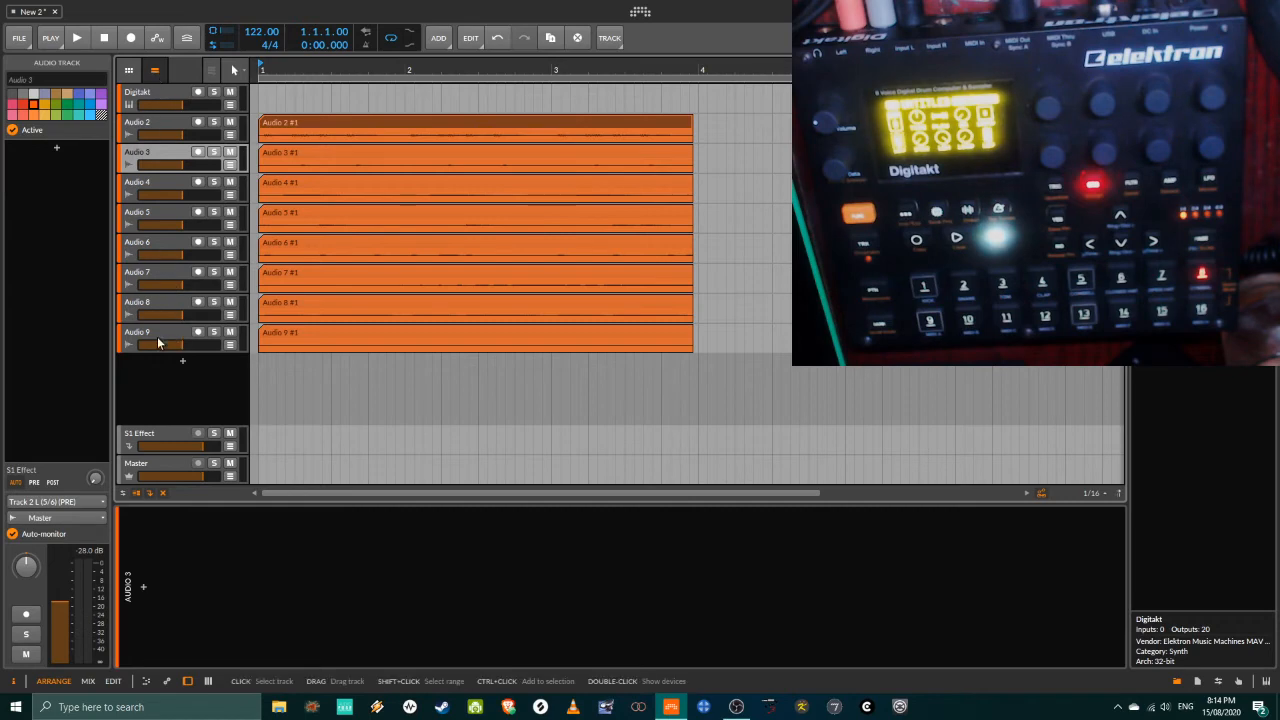
# - Collapse the Digitakt track's output chain channels in the mixer
pyautogui.click(88, 681)
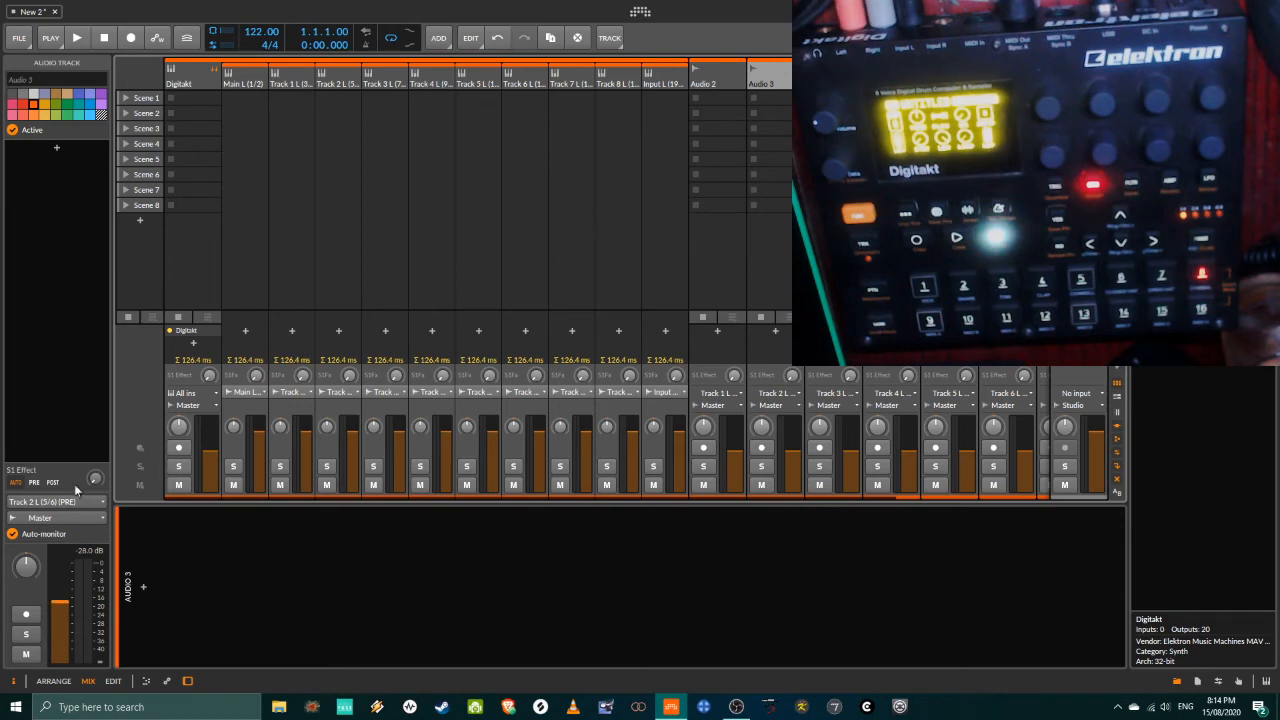
pyautogui.click(194, 89)
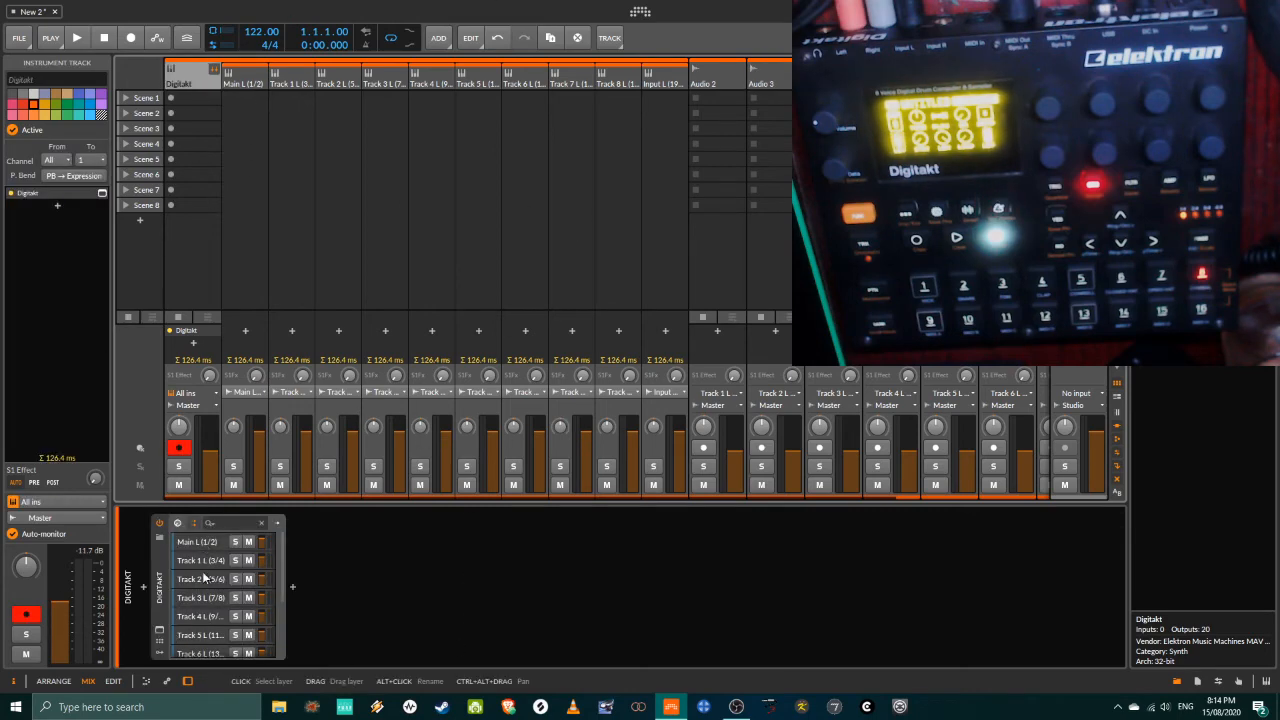
pyautogui.click(214, 69)
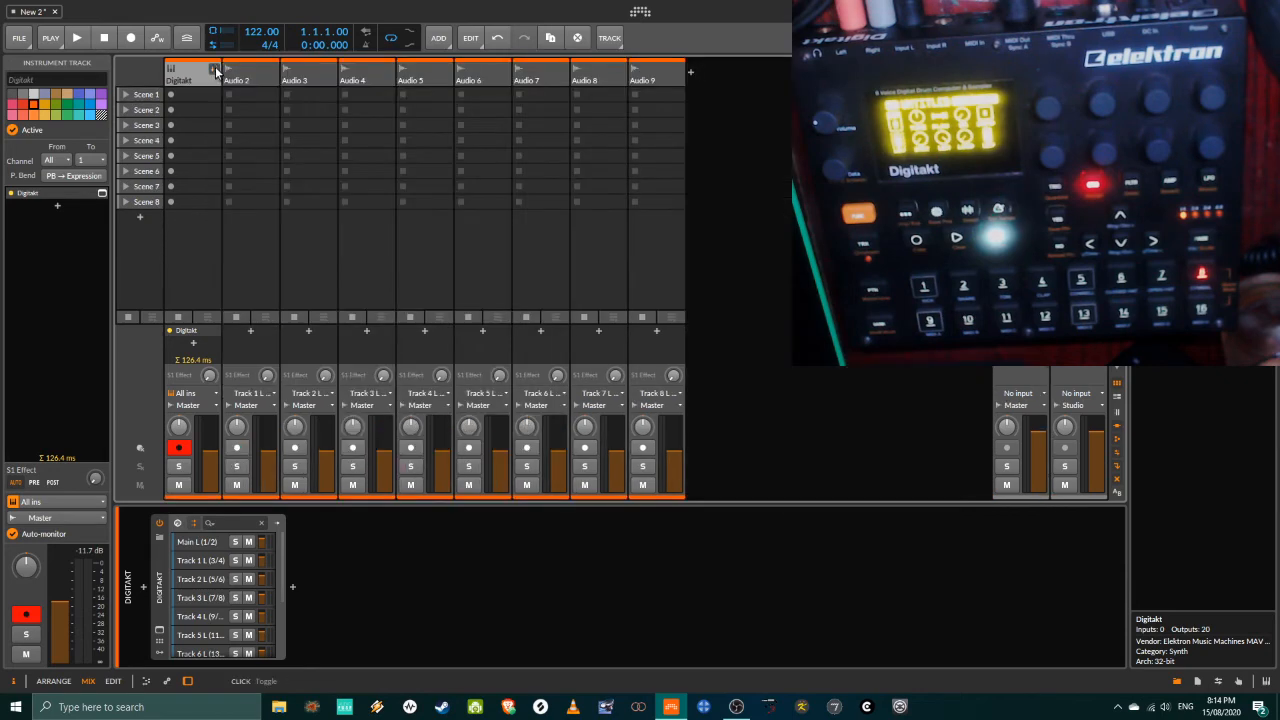
# - Insert an empty one-bar clip at bar 1 on the Digitakt track in the arranger
pyautogui.click(54, 681)
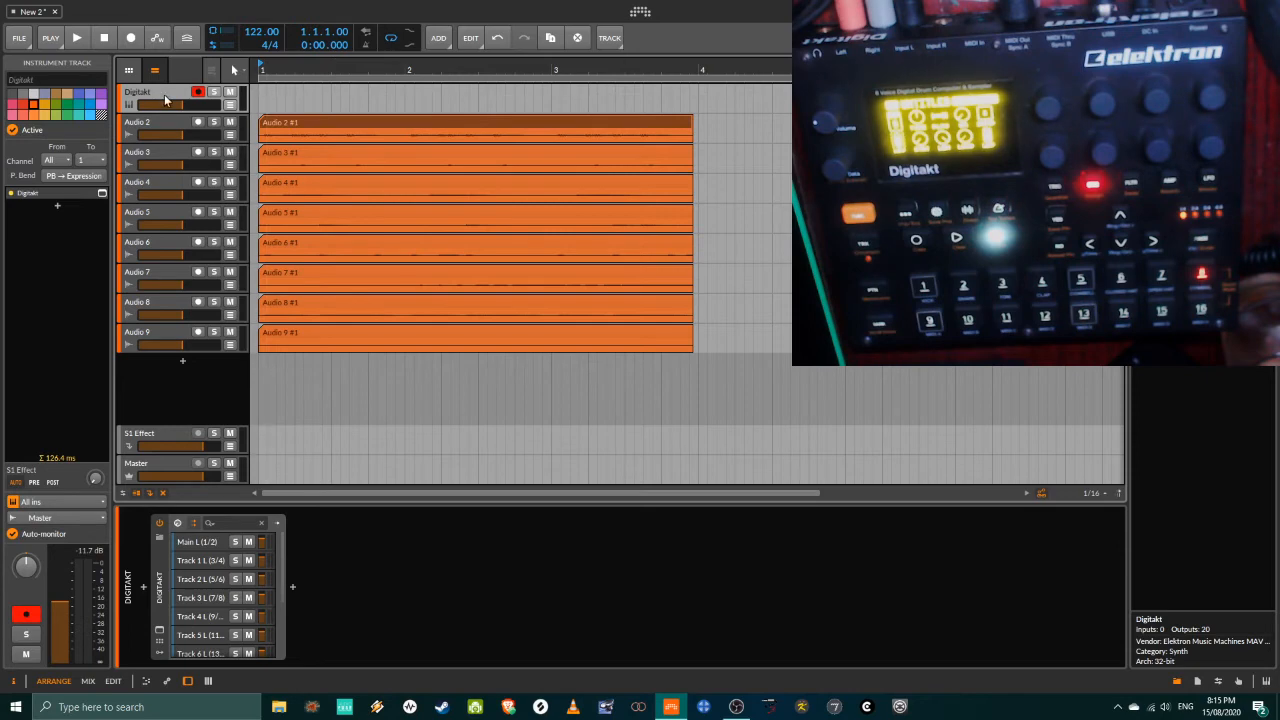
pyautogui.click(259, 92)
pyautogui.doubleClick(259, 92)
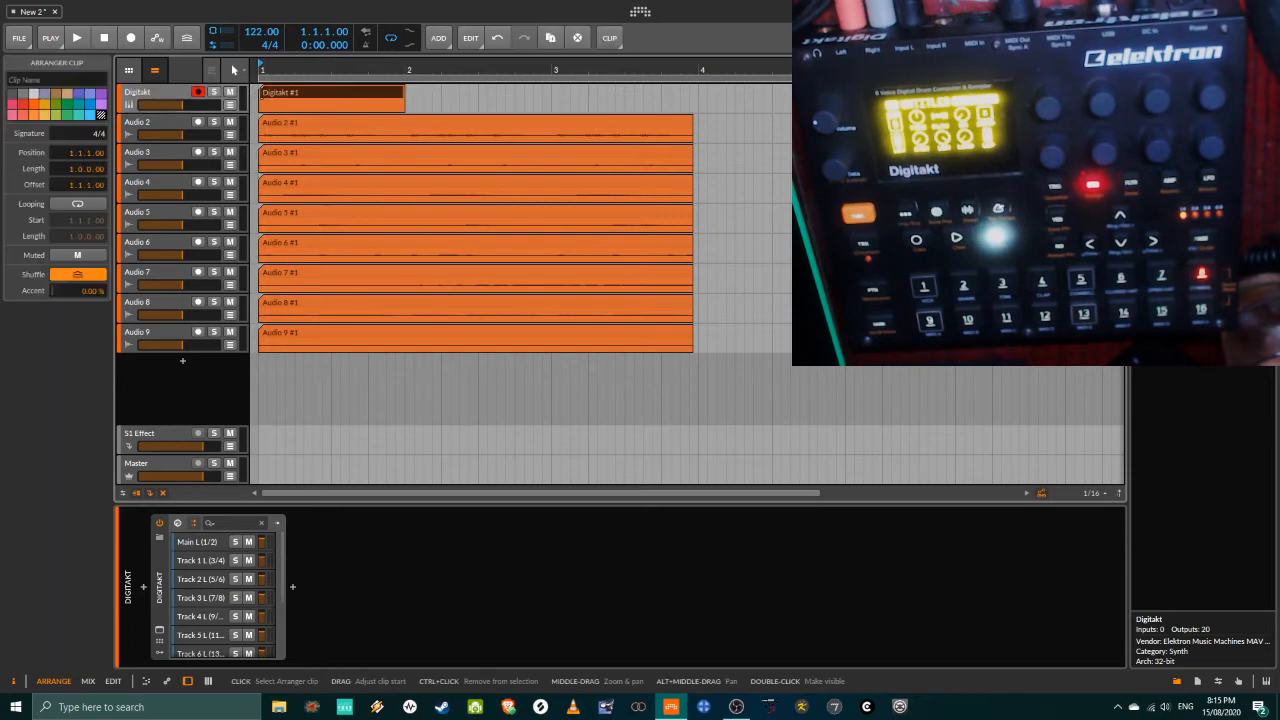
# - Open the Digitakt clip in the detail editor and enlarge the note editing area
pyautogui.click(148, 93)
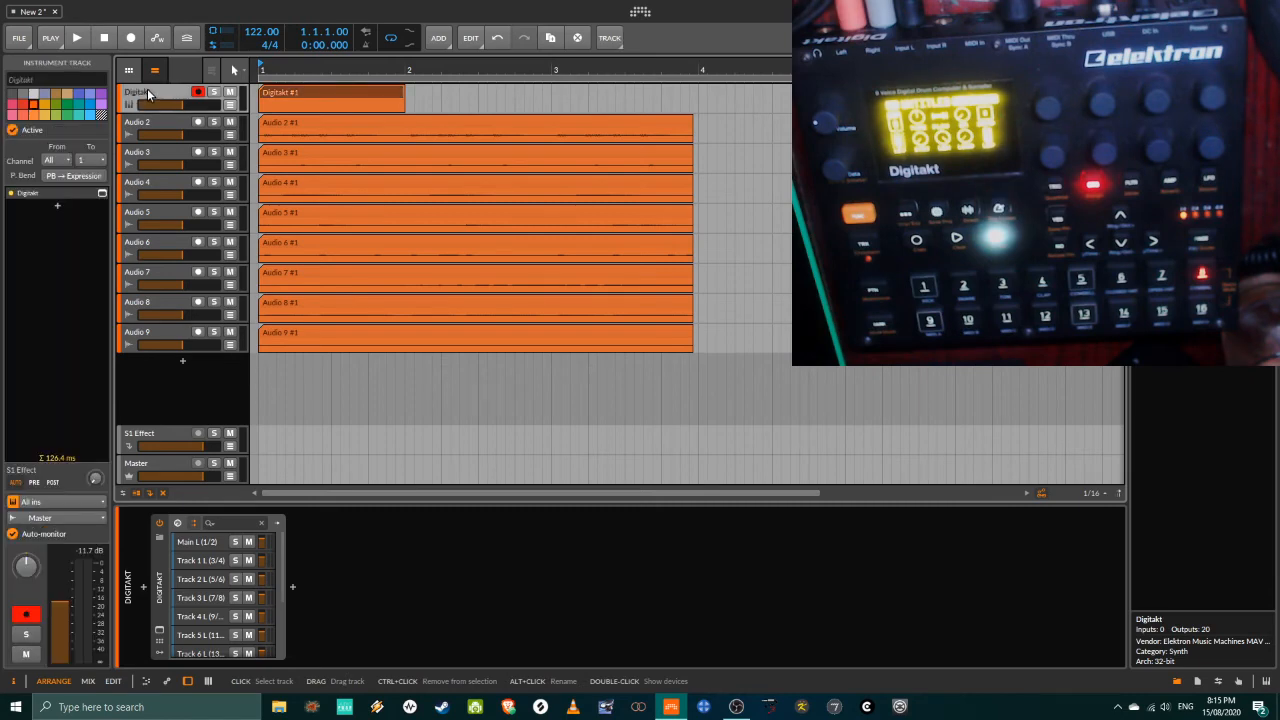
pyautogui.doubleClick(365, 92)
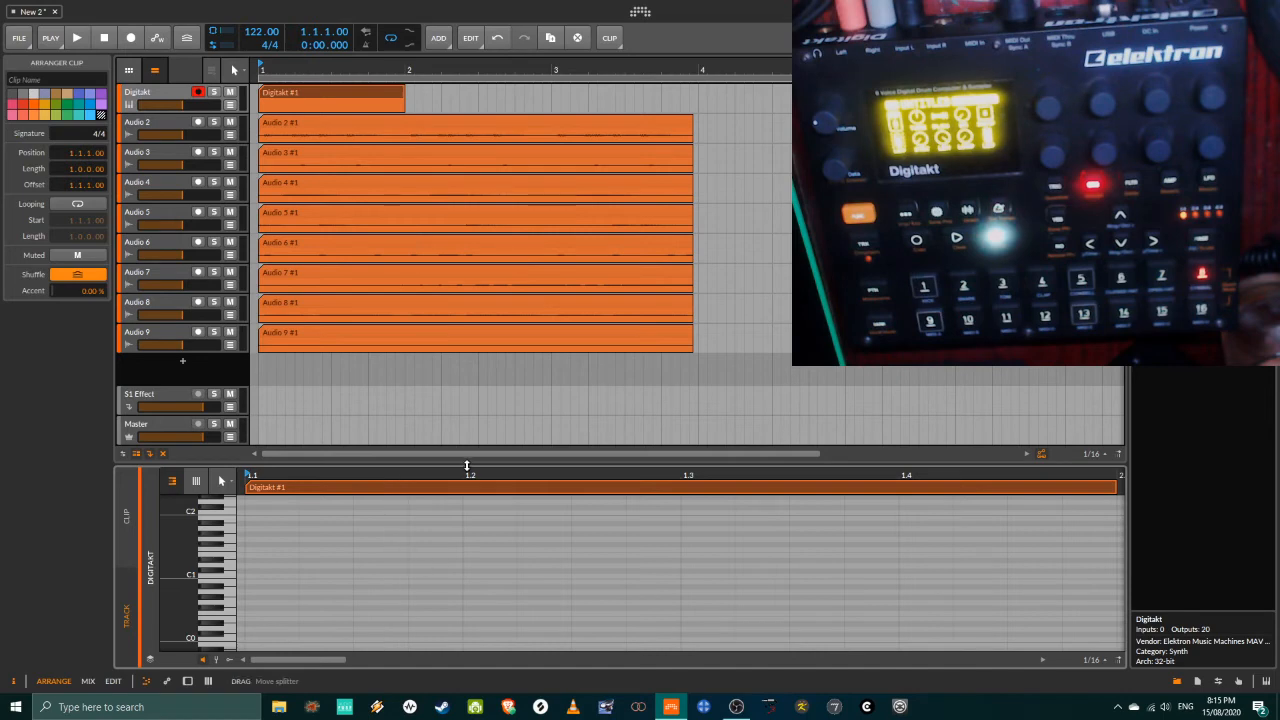
pyautogui.moveTo(479, 467); pyautogui.dragTo(487, 371)
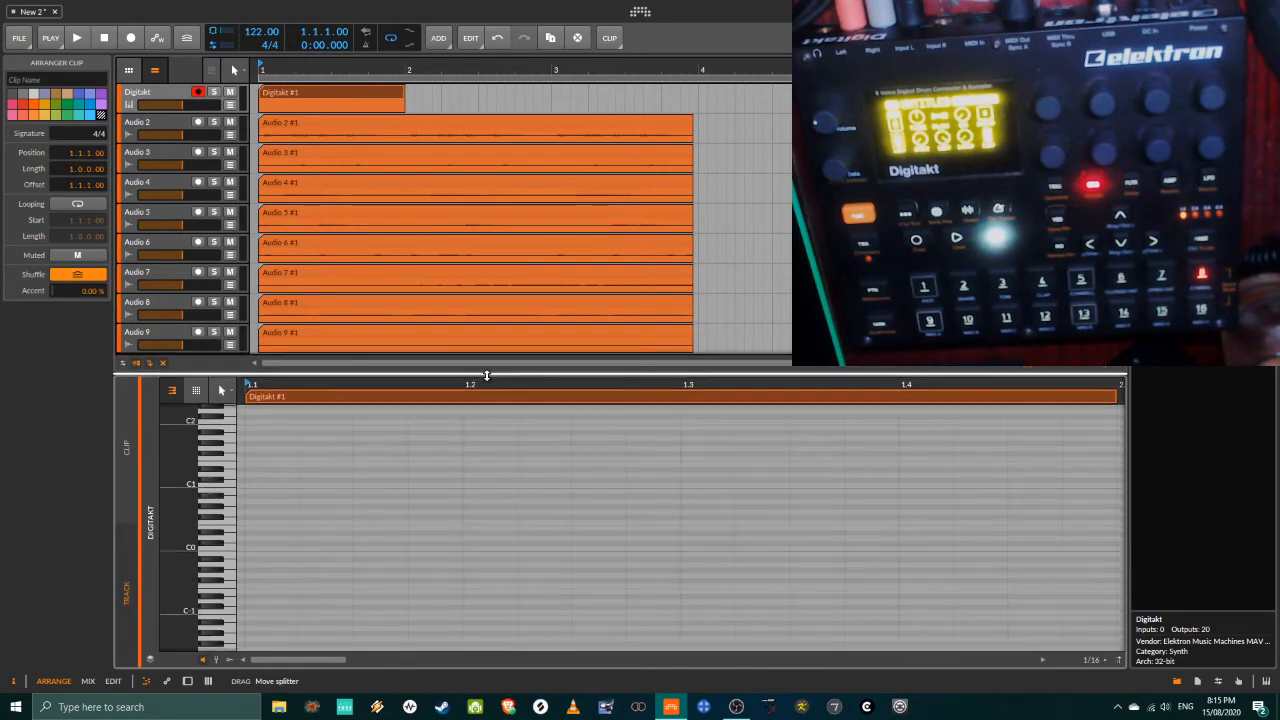
# - Audition keys on the note editor's piano keyboard, from below C0 up to around C4
pyautogui.click(224, 565)
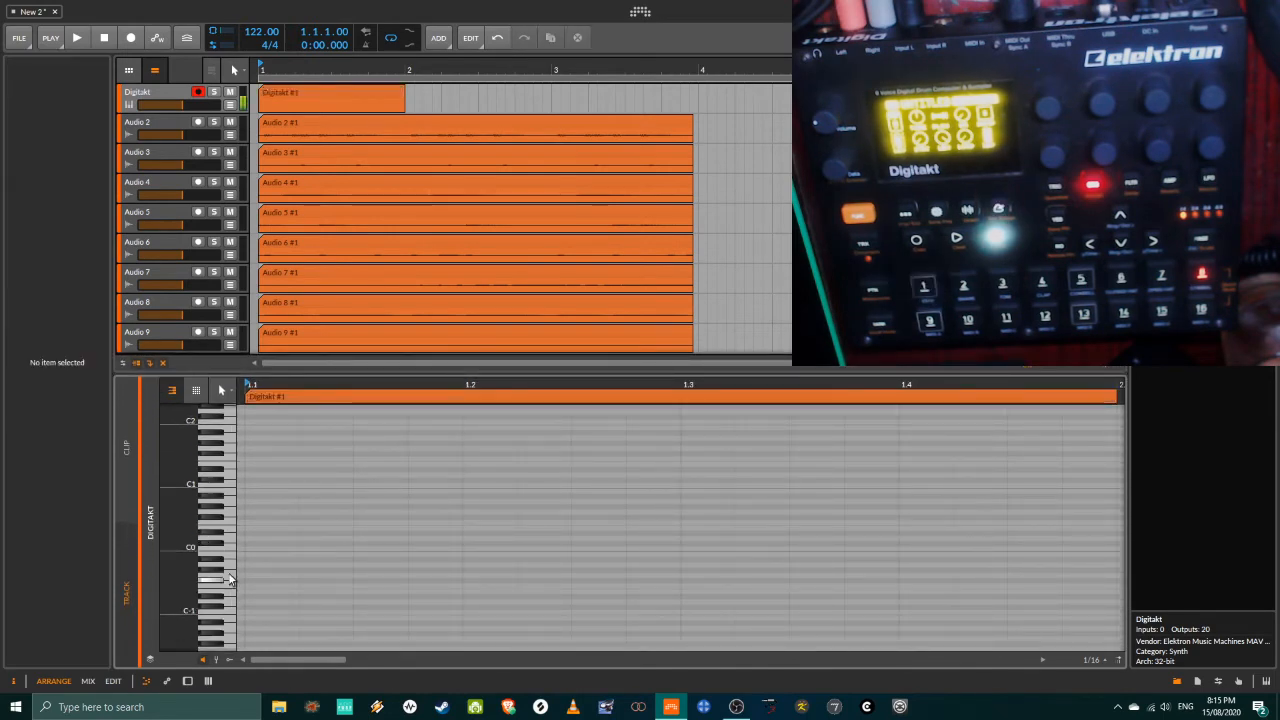
pyautogui.moveTo(229, 542); pyautogui.dragTo(231, 457)
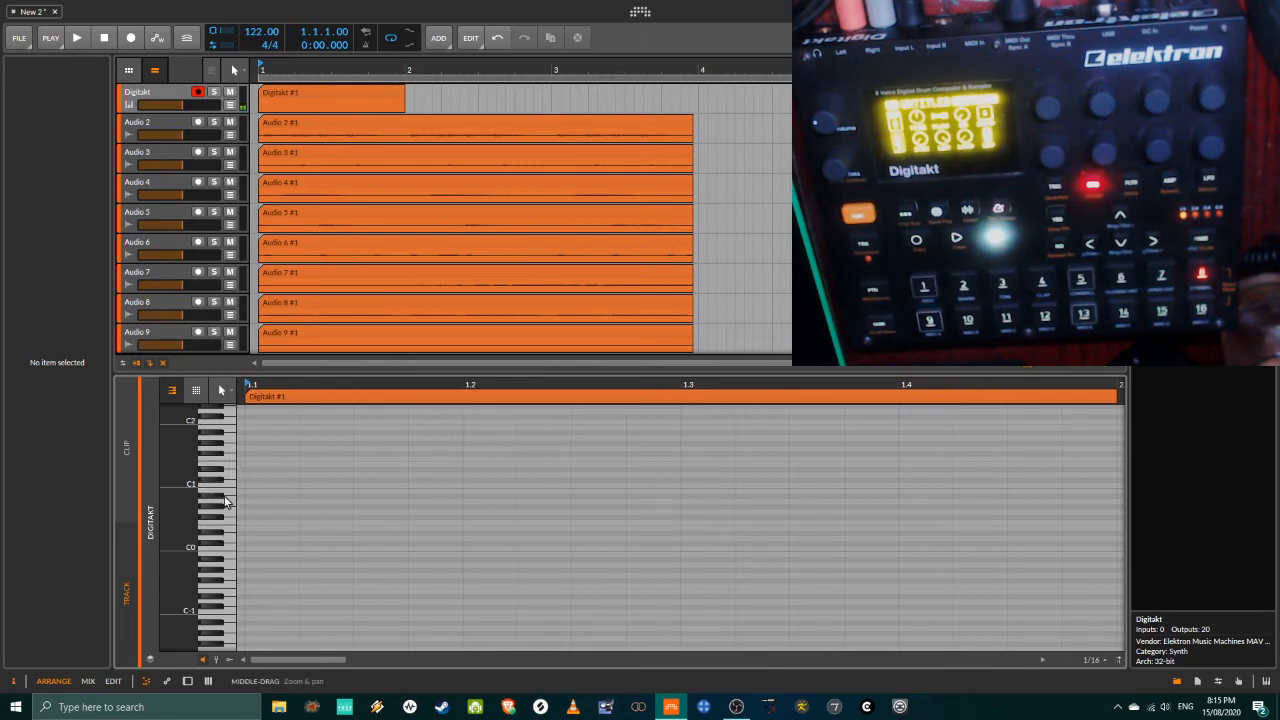
pyautogui.click(228, 467)
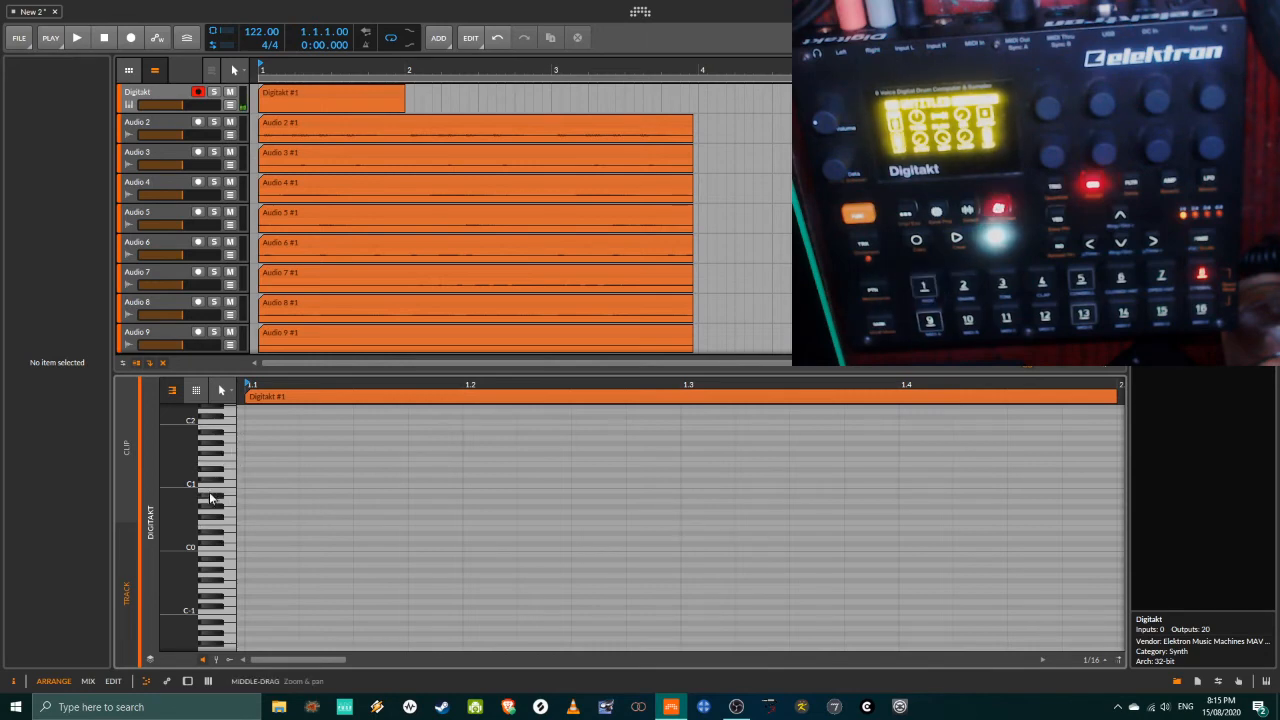
pyautogui.moveTo(224, 531); pyautogui.dragTo(224, 568)
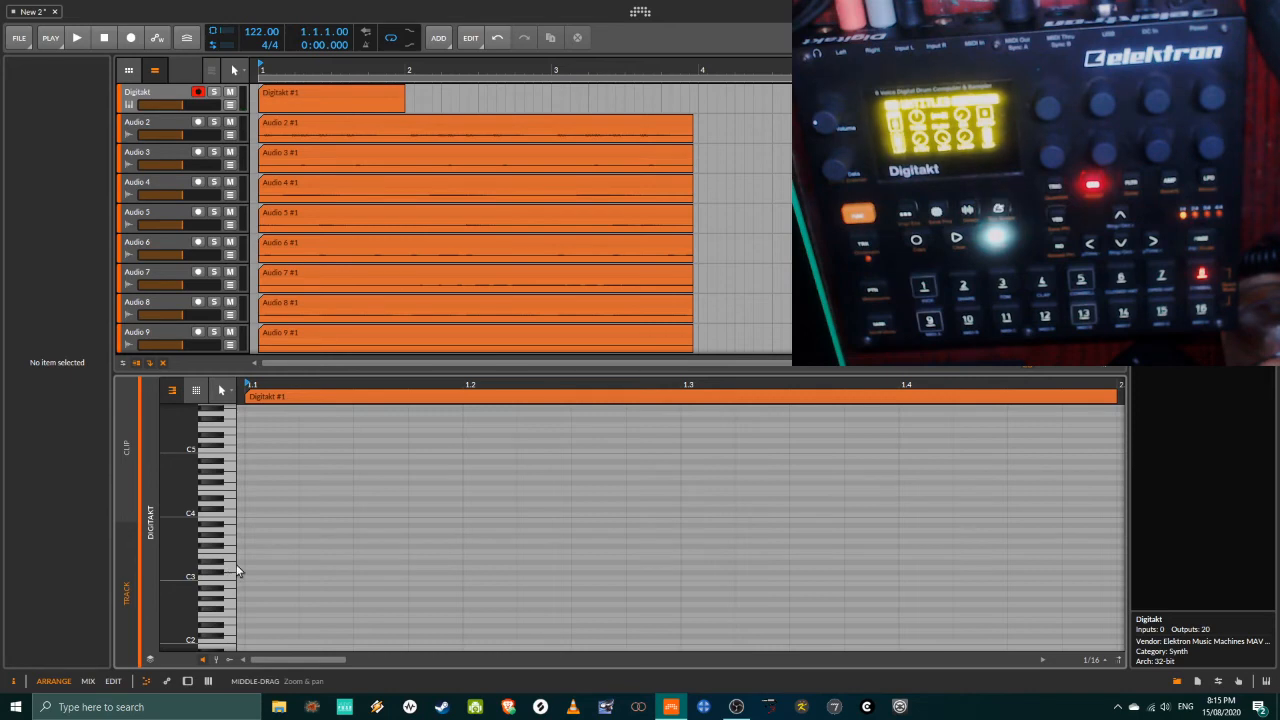
pyautogui.click(228, 514)
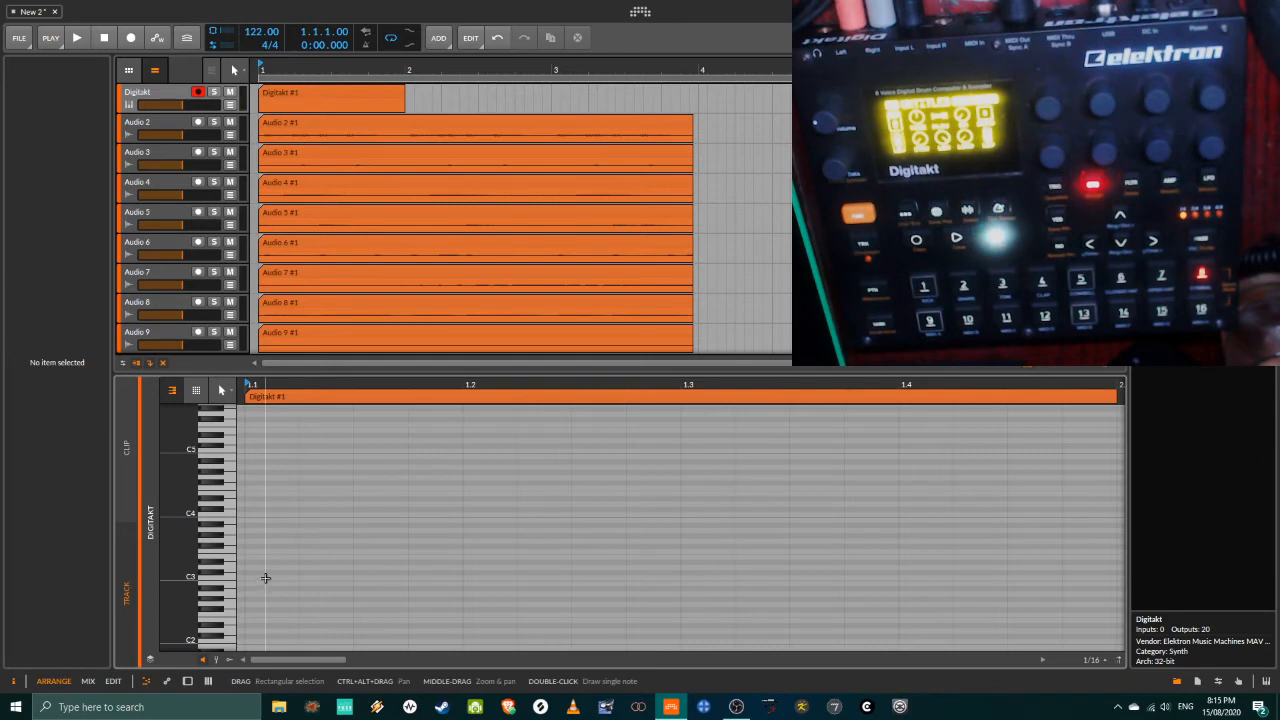
# - Draw eight 1/16 notes between C3 and E5 across the one-bar Digitakt clip, from C3 at 1.1.1 to D3 at 1.4.3
pyautogui.doubleClick(265, 578)
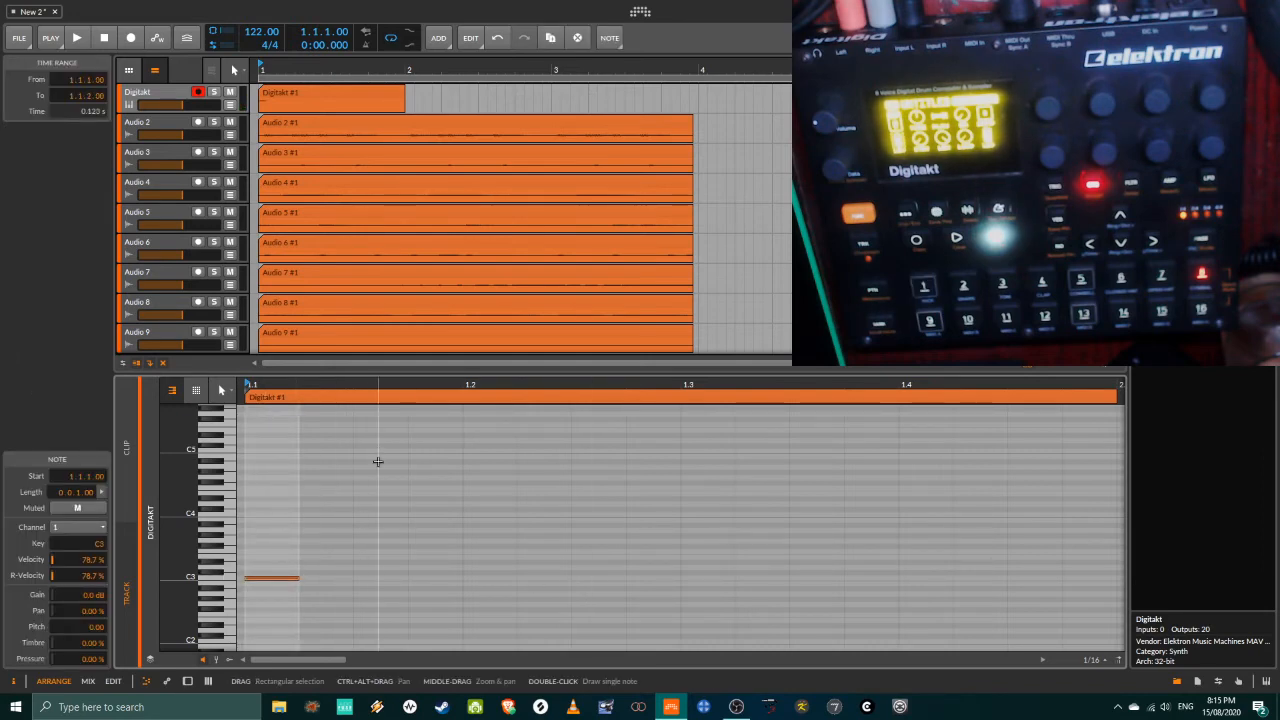
pyautogui.doubleClick(350, 546)
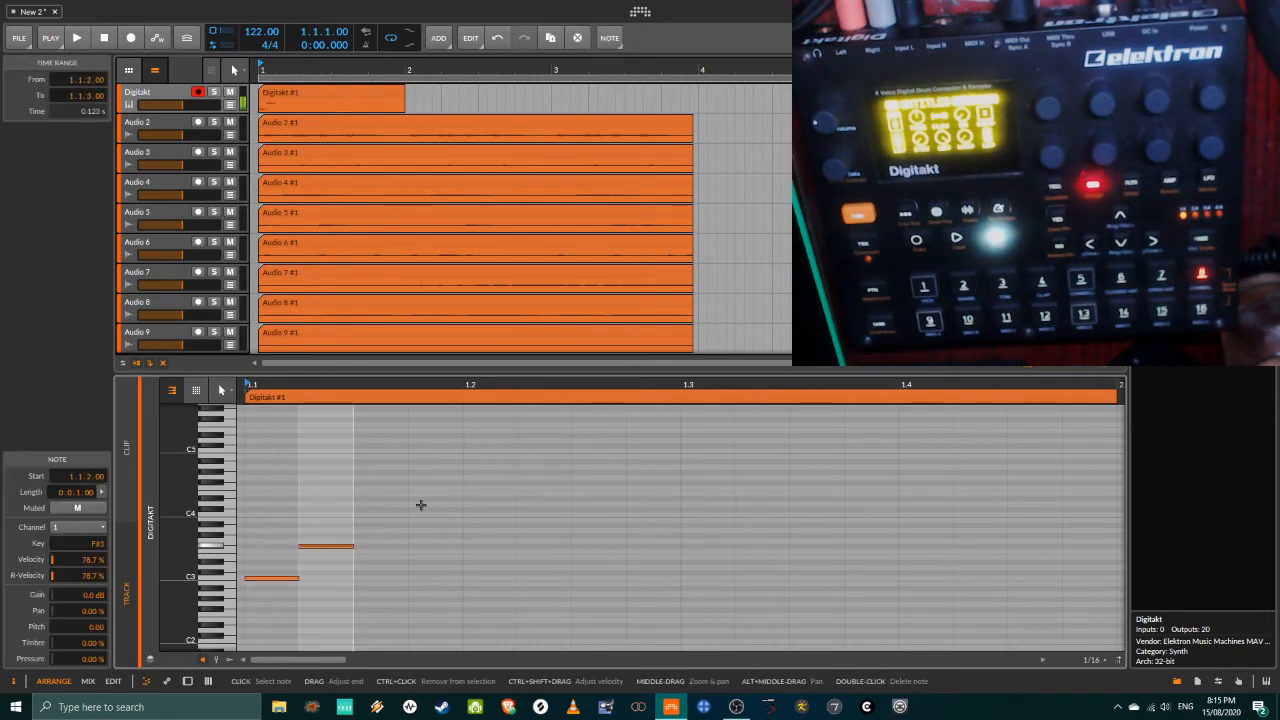
pyautogui.doubleClick(435, 483)
pyautogui.doubleClick(545, 530)
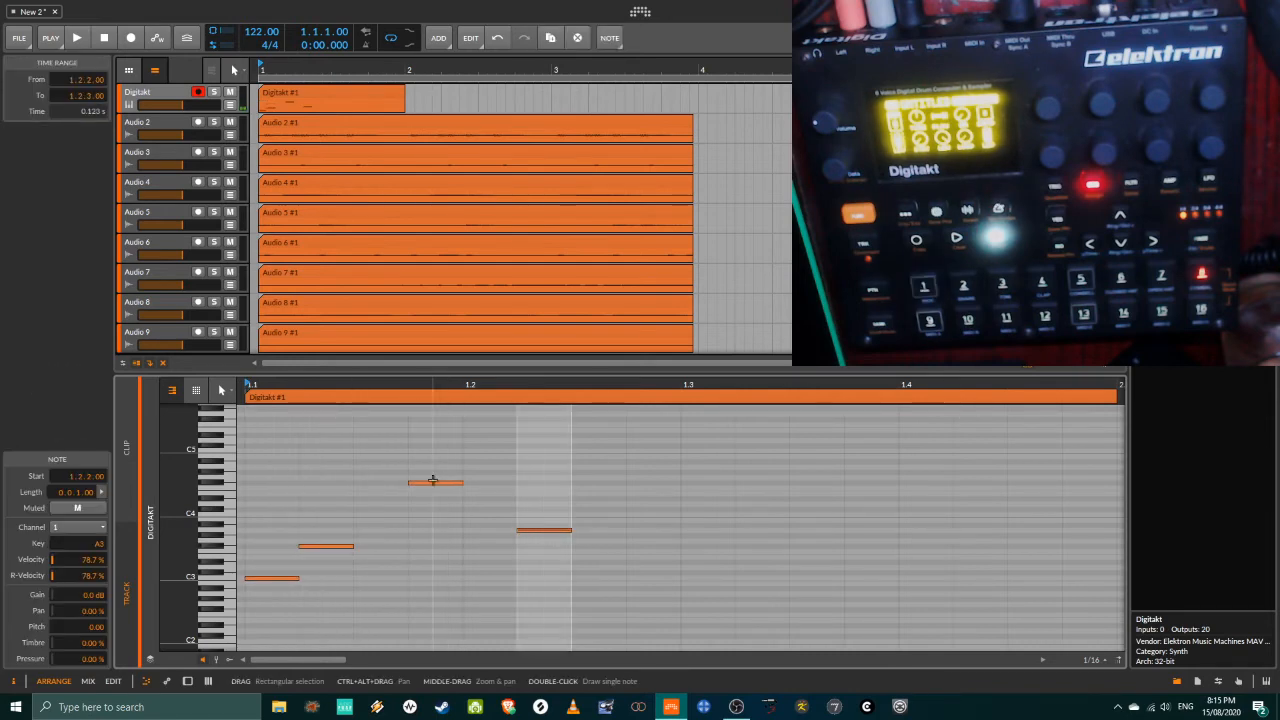
pyautogui.doubleClick(708, 557)
pyautogui.doubleClick(817, 488)
pyautogui.click(987, 471)
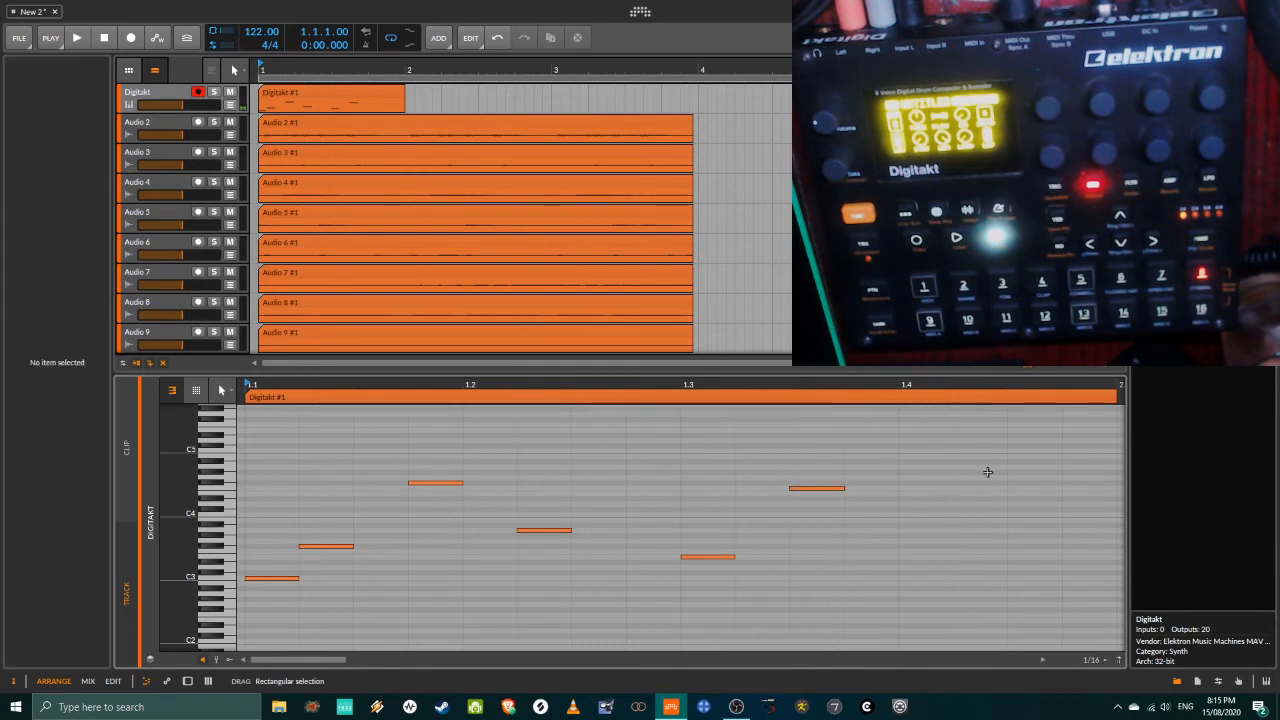
pyautogui.doubleClick(958, 432)
pyautogui.click(1055, 566)
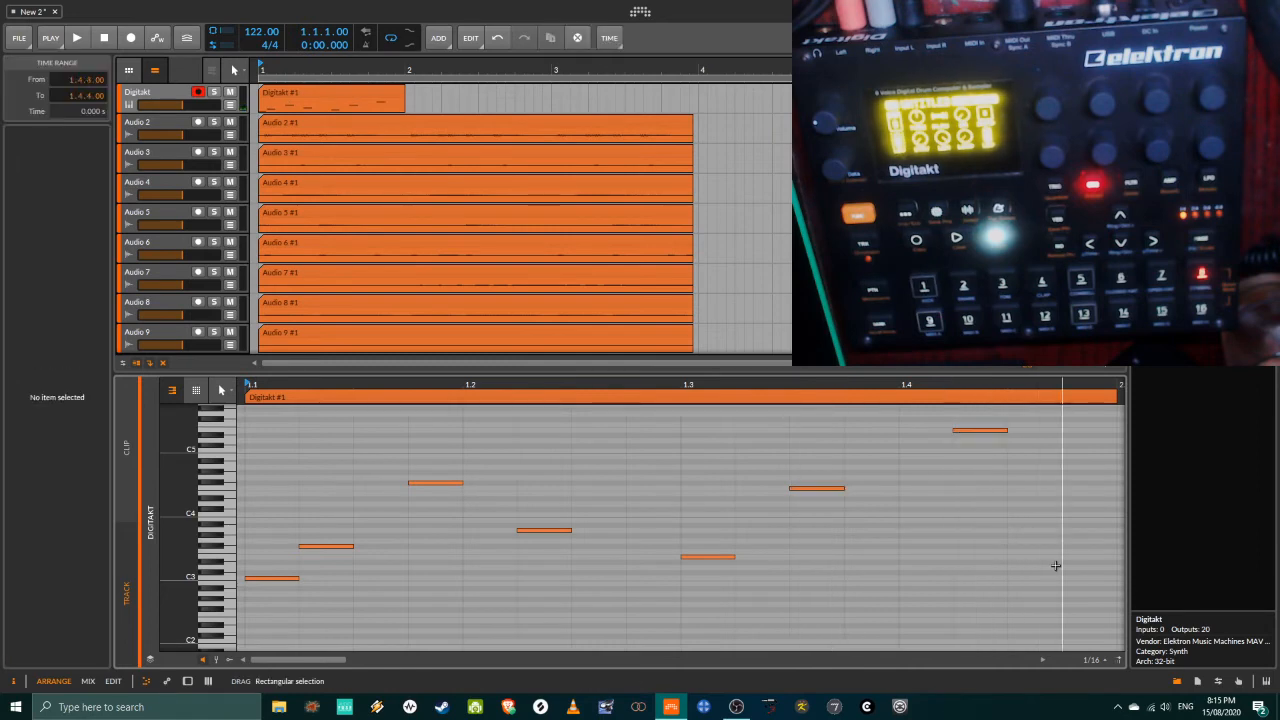
pyautogui.doubleClick(1055, 566)
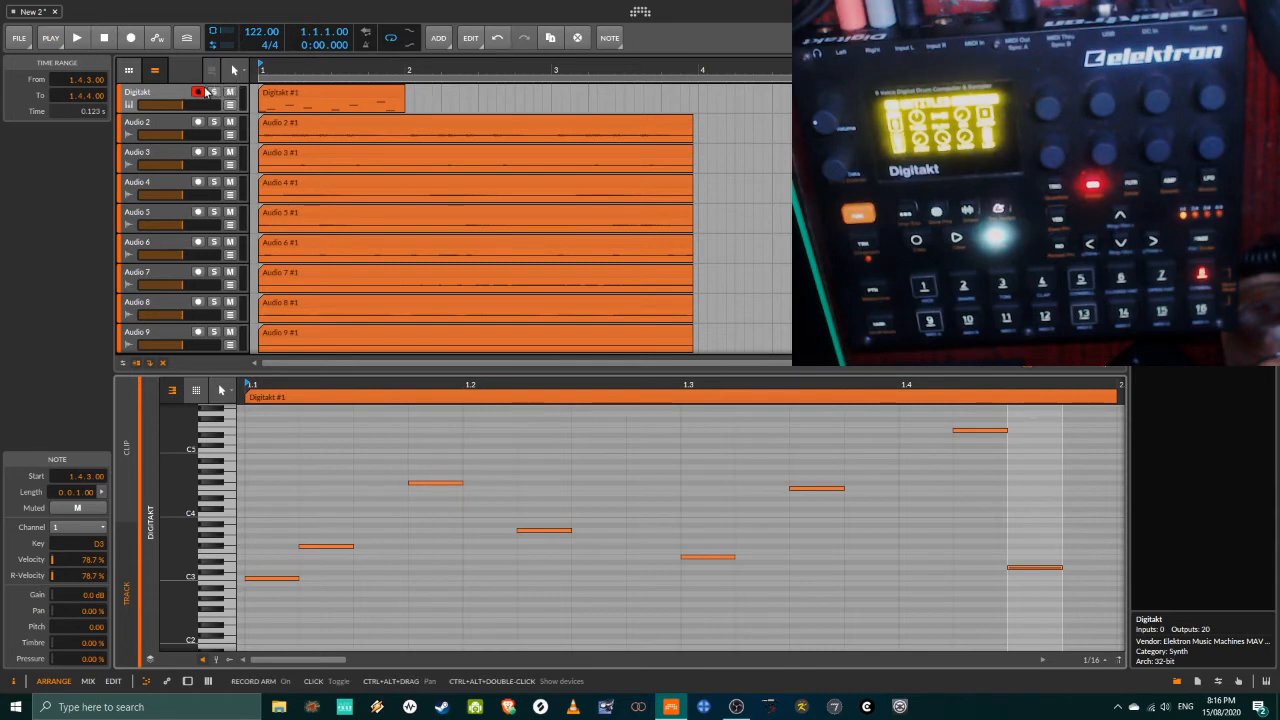
# - Play the Digitakt note clip together with the recorded audio clips from bar 1, and stop playback
pyautogui.click(76, 37)
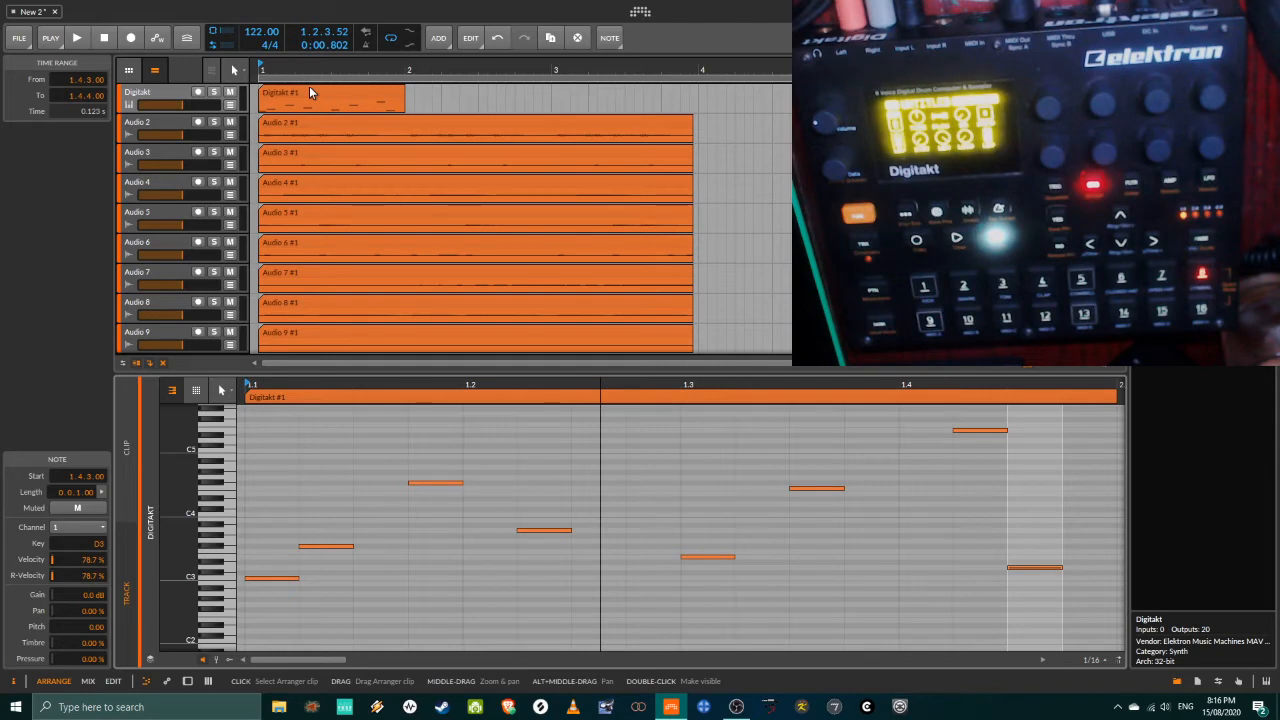
pyautogui.click(82, 40)
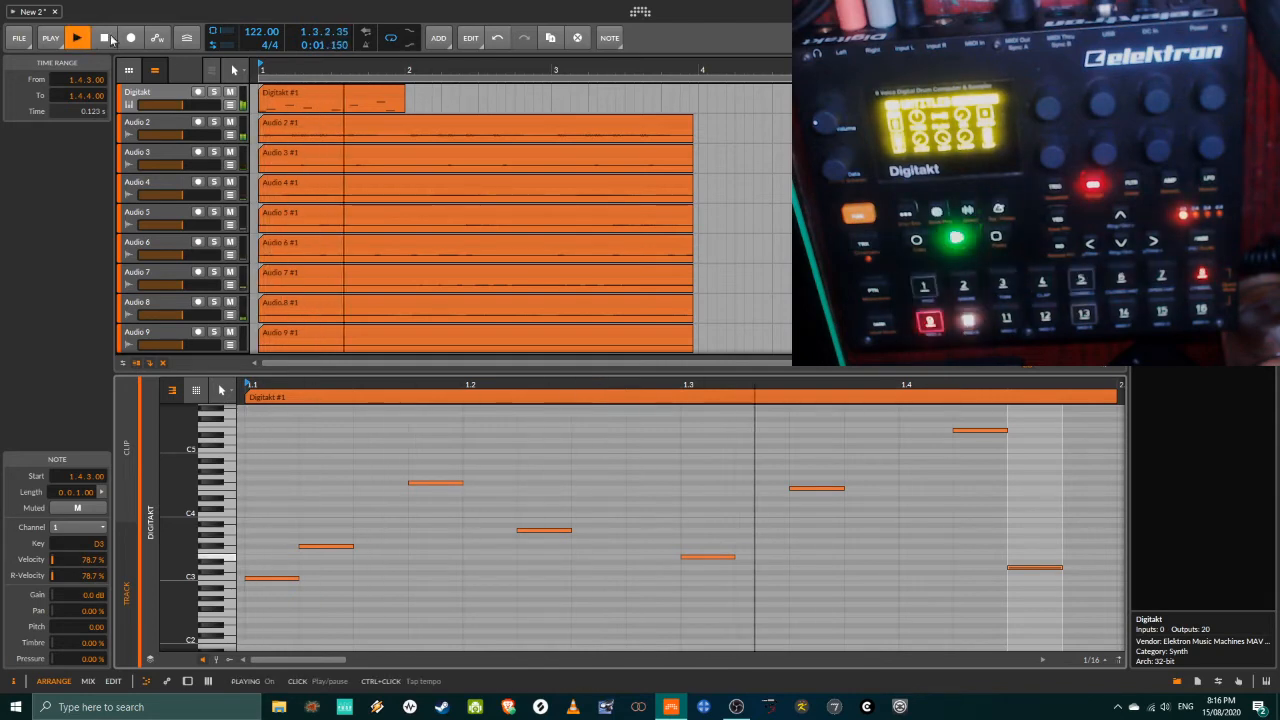
pyautogui.click(111, 38)
pyautogui.scroll(-2, 190, 270)
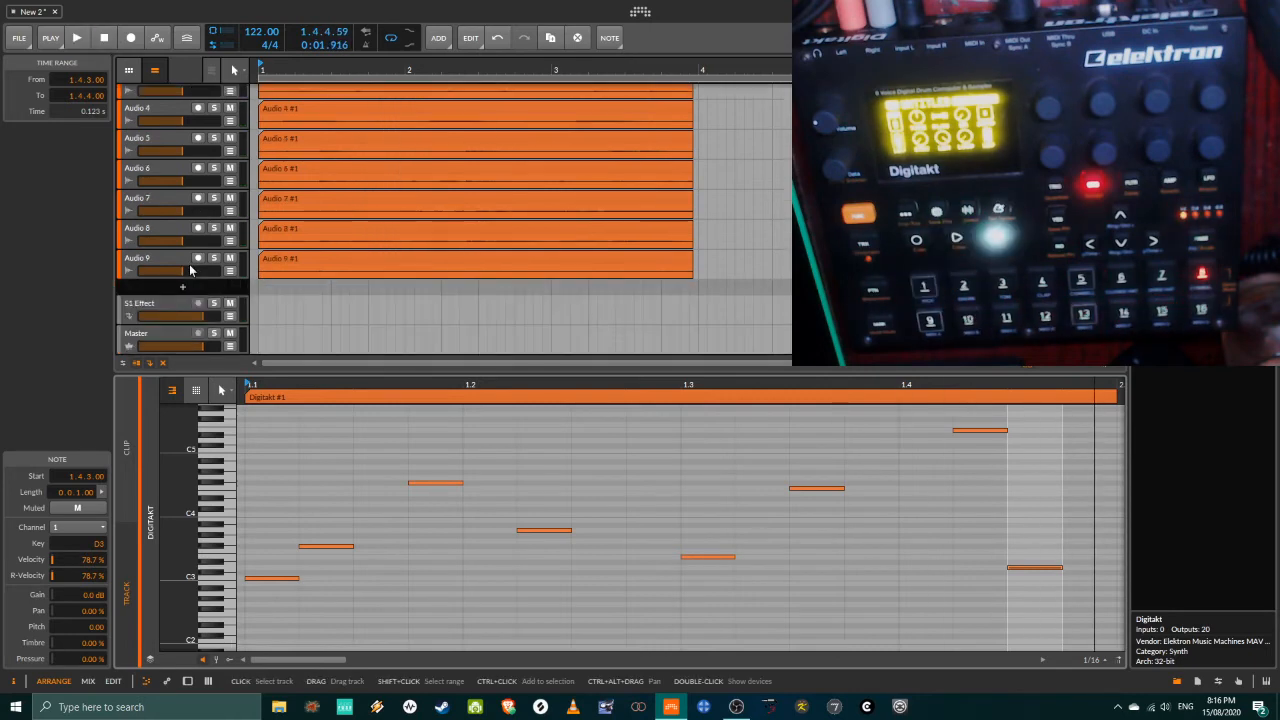
pyautogui.scroll(2, 174, 244)
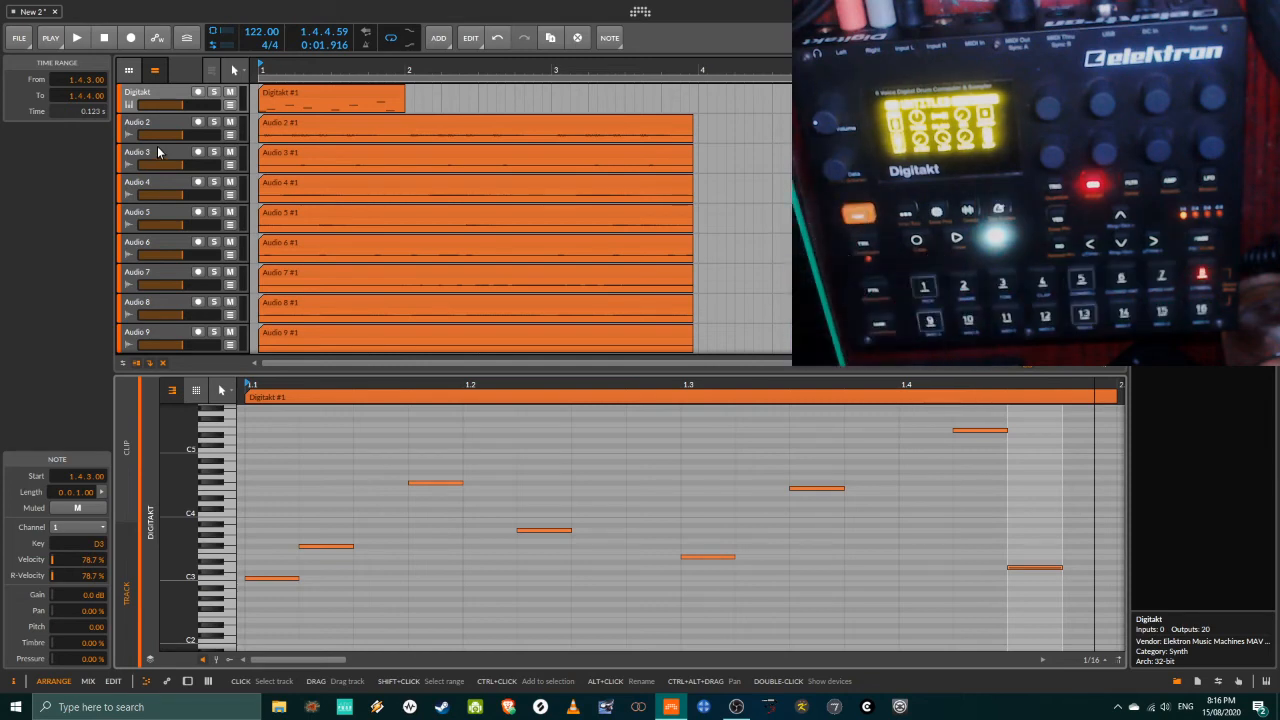
pyautogui.click(78, 38)
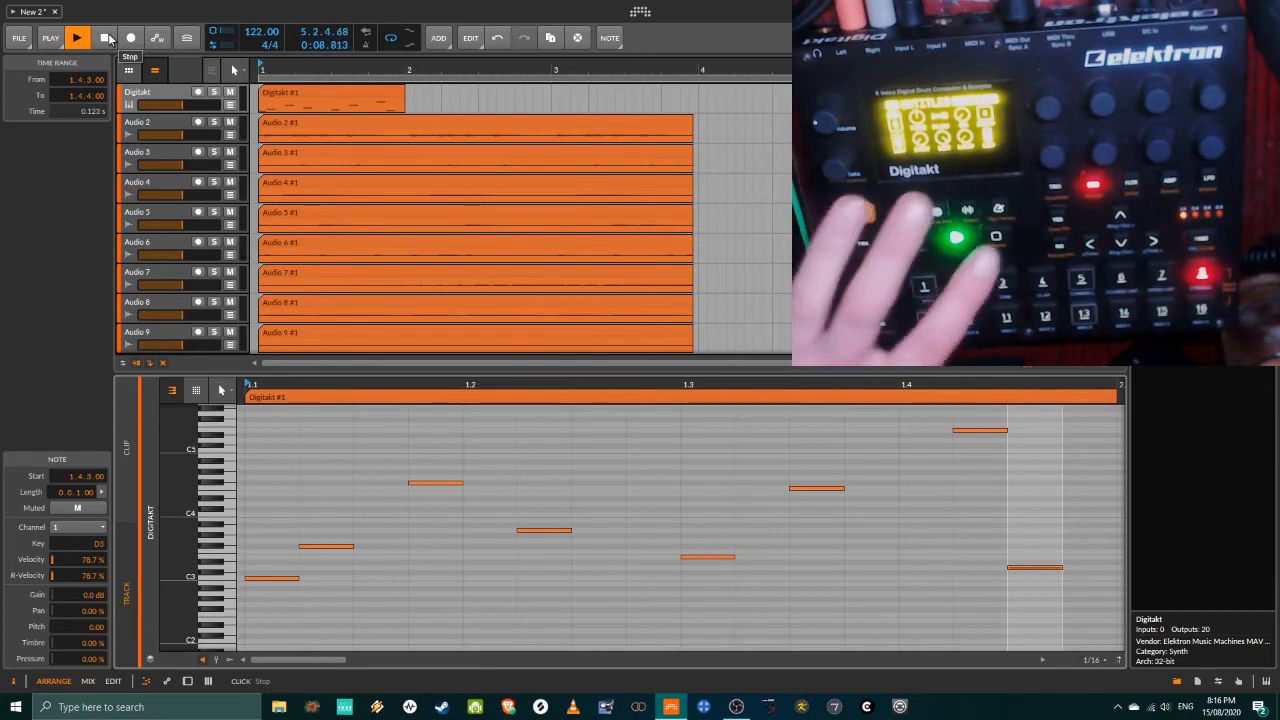
pyautogui.click(108, 43)
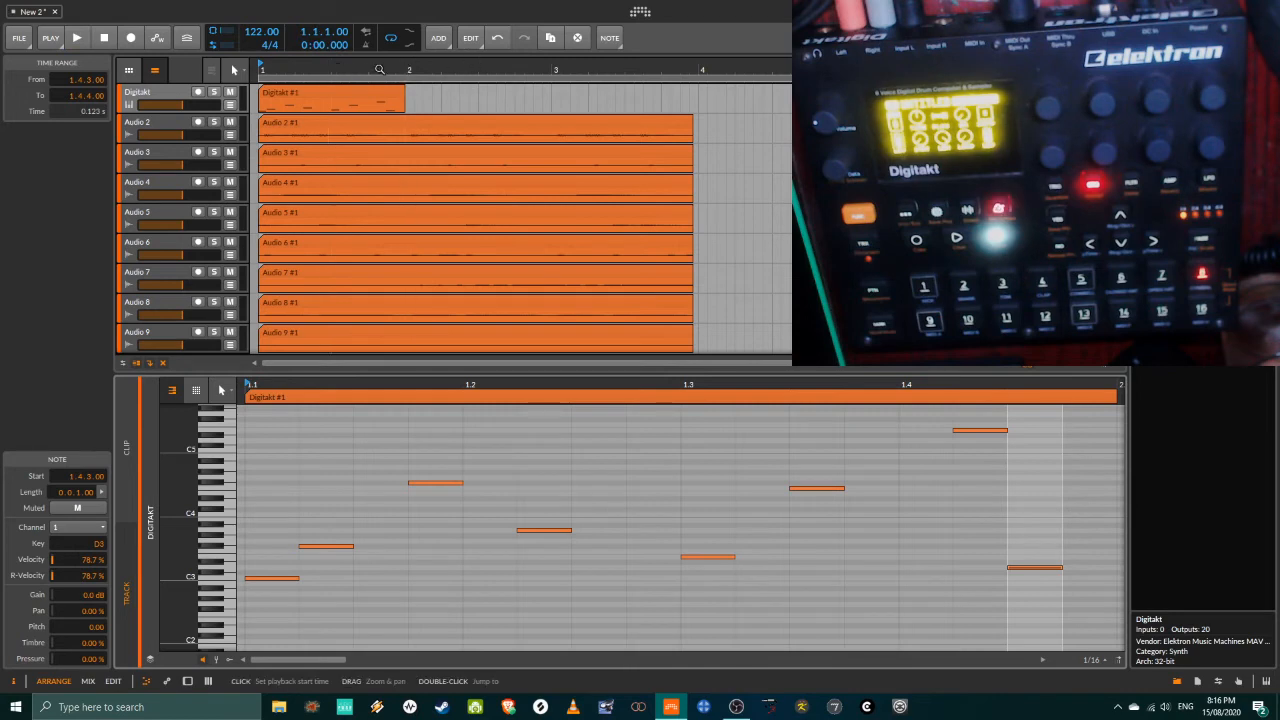
# - Set the arranger loop region to one bar at bar 1, and play it back briefly
pyautogui.moveTo(337, 65); pyautogui.dragTo(337, 32)
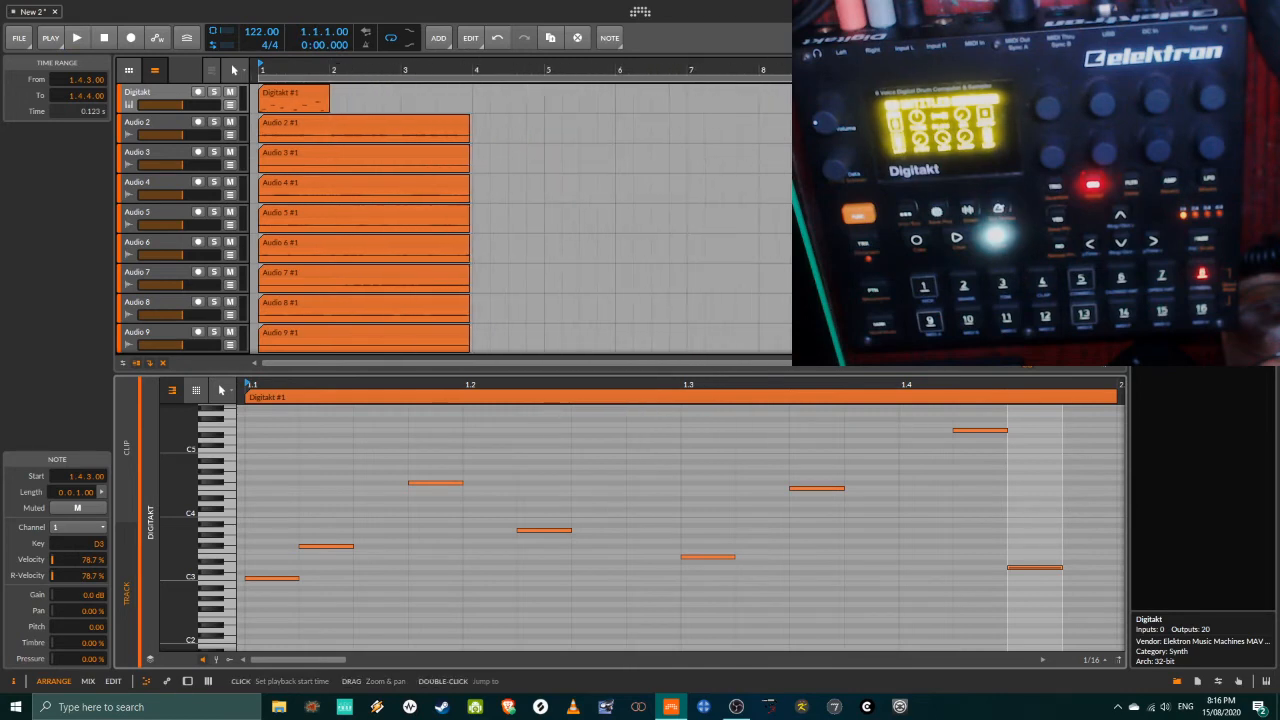
pyautogui.click(329, 77)
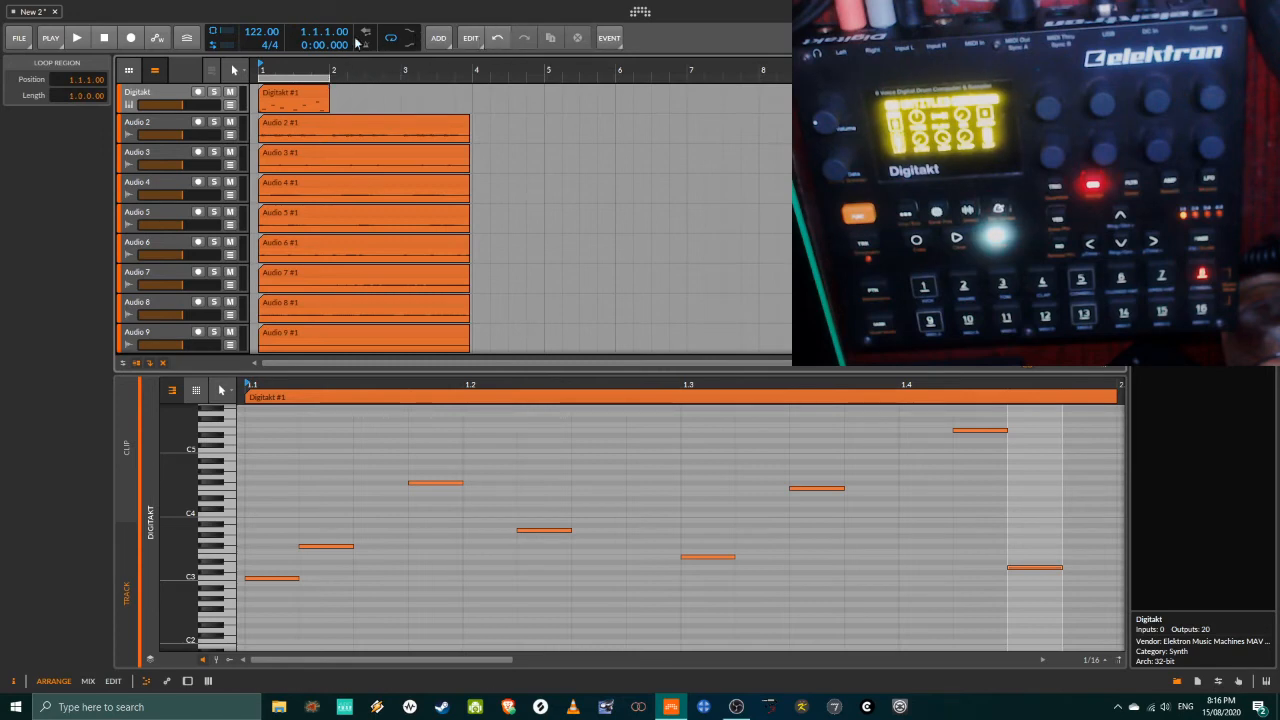
pyautogui.click(85, 38)
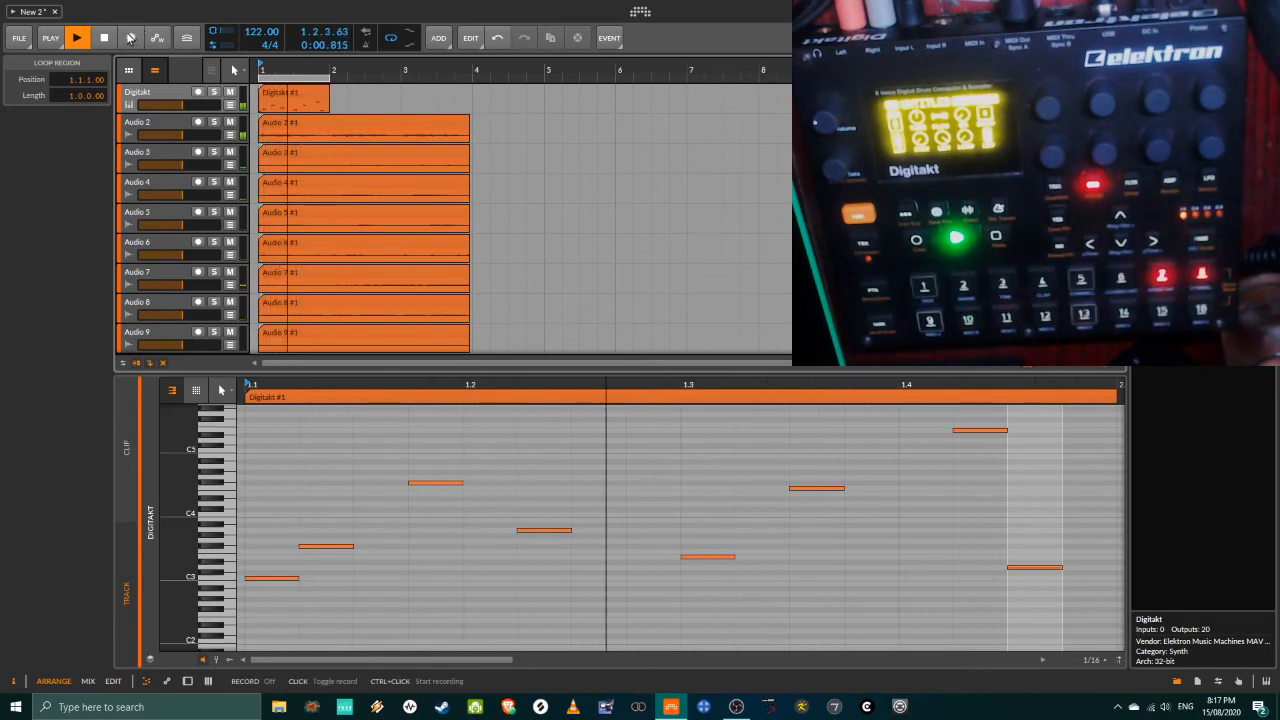
pyautogui.press('space')
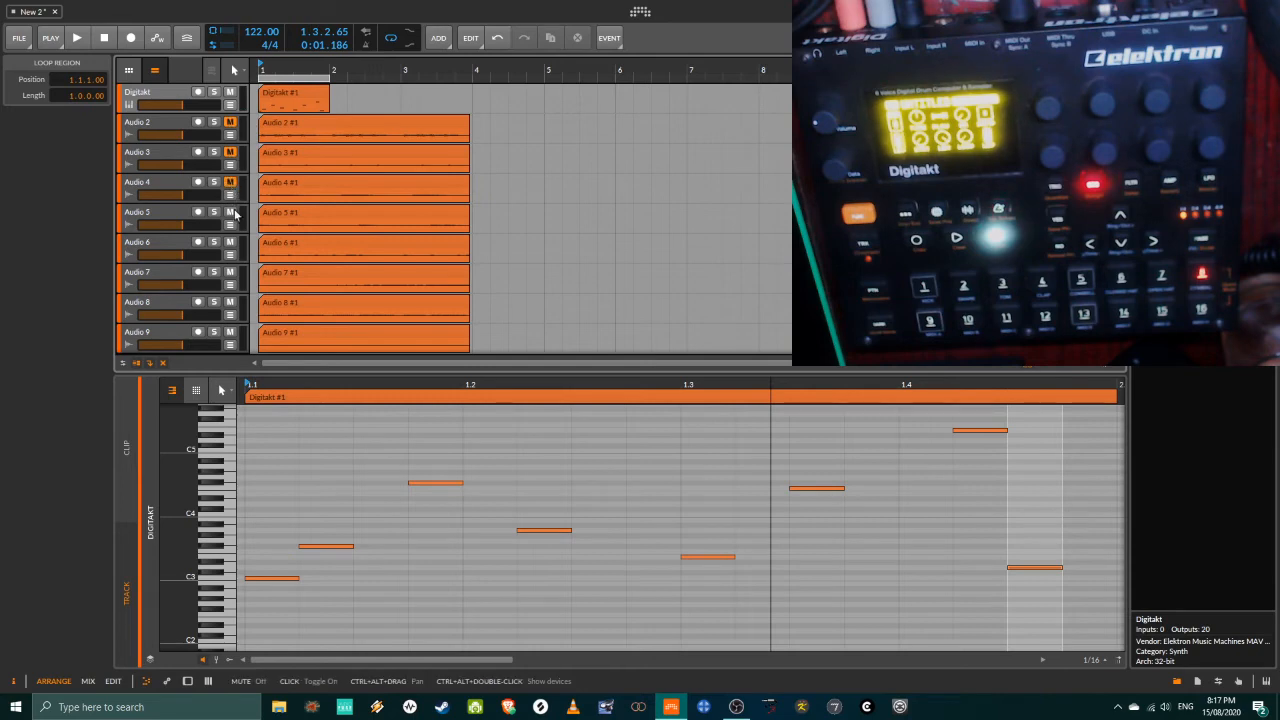
# - Move the Digitakt clip and the loop region to bar 5, and start playback
pyautogui.moveTo(285, 92); pyautogui.dragTo(566, 107)
pyautogui.moveTo(310, 80); pyautogui.dragTo(592, 72)
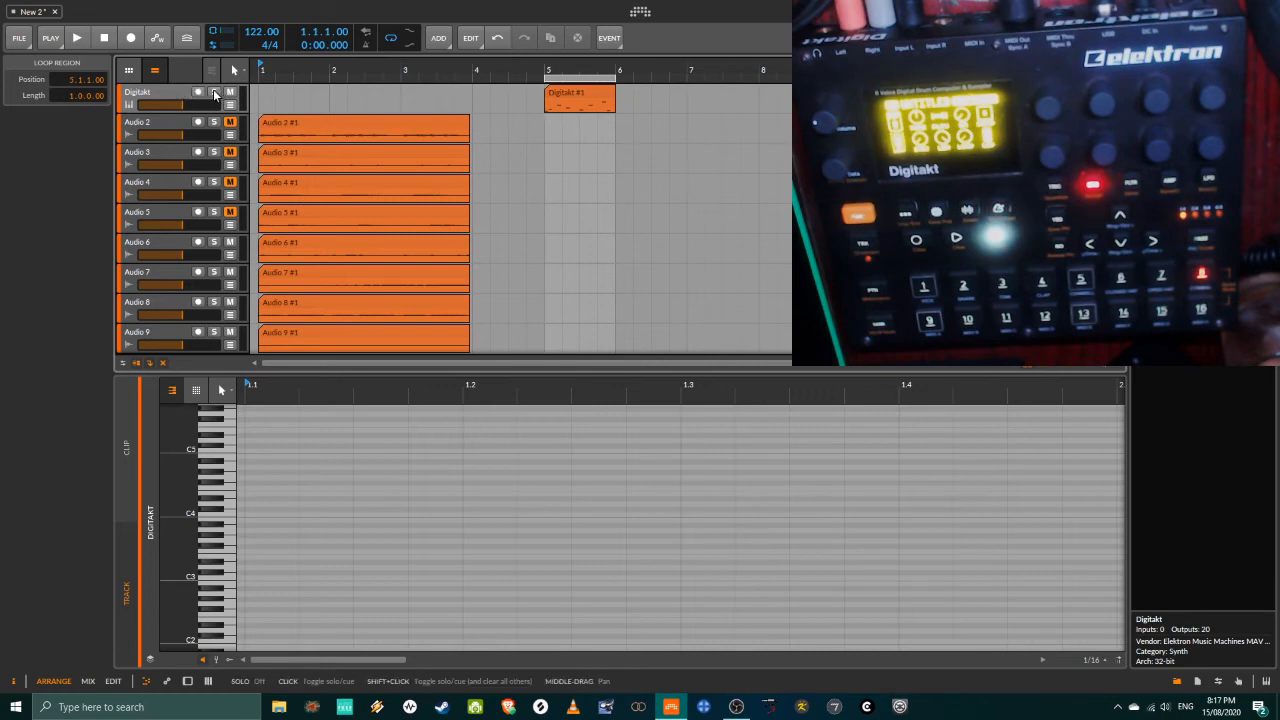
pyautogui.click(79, 38)
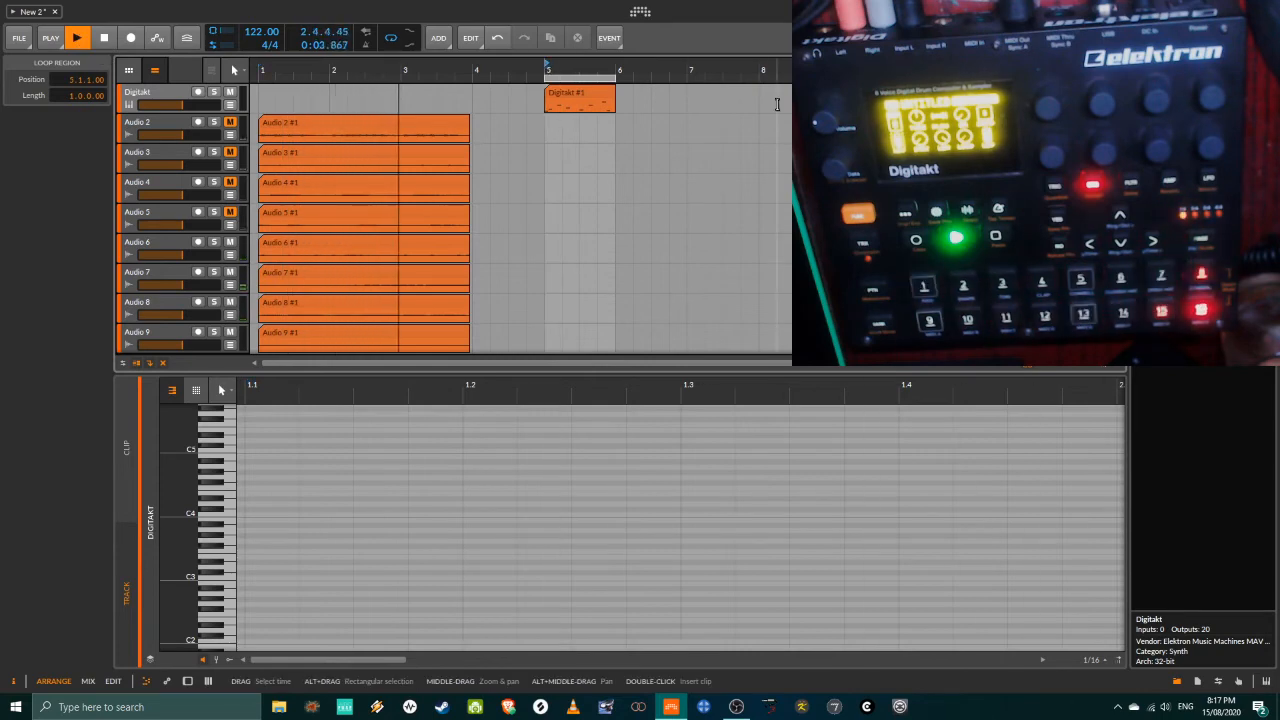
# - Open the Digitakt clip at bar 5 in the detail editor and frame it in both the note editor and the arranger
pyautogui.click(588, 98)
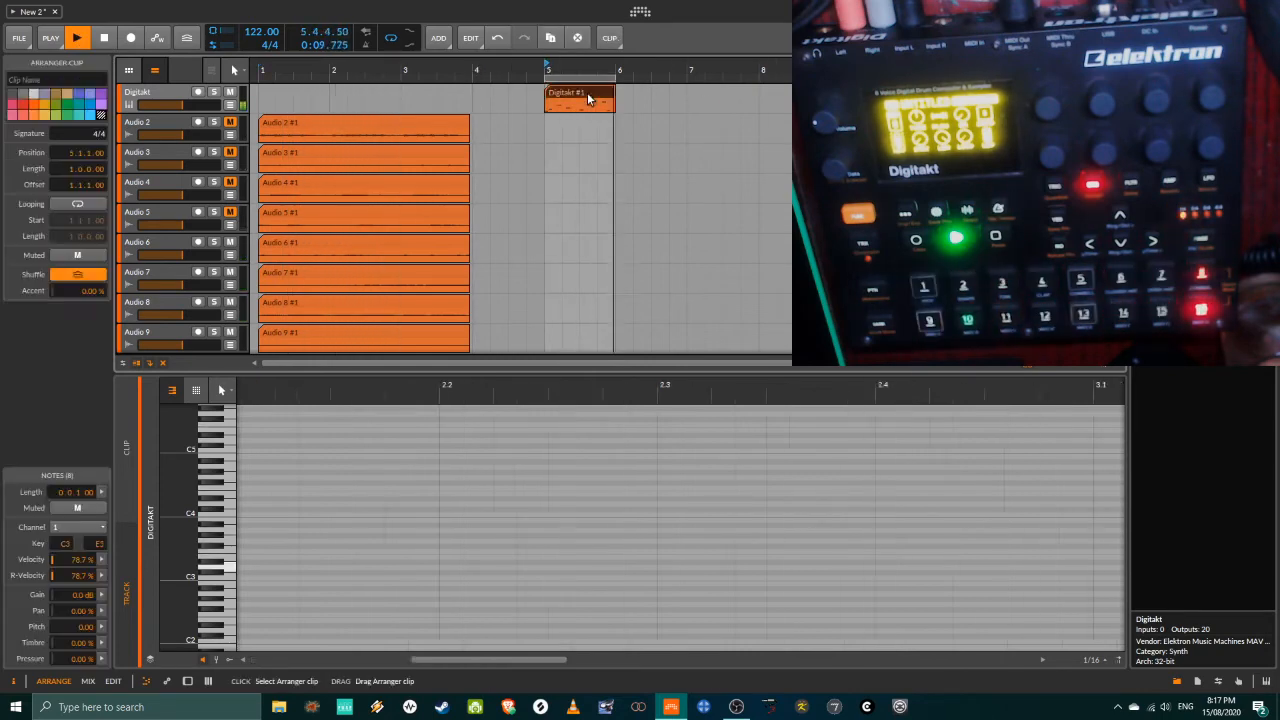
pyautogui.doubleClick(588, 98)
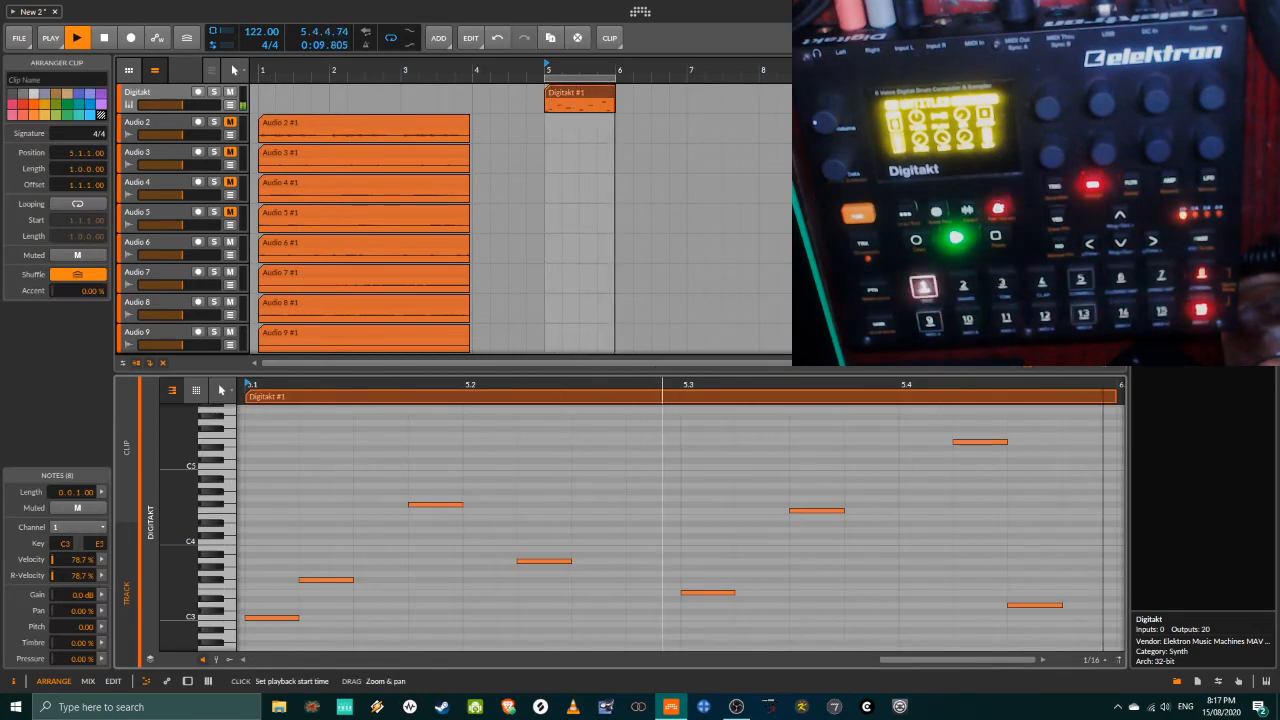
pyautogui.moveTo(662, 384); pyautogui.dragTo(437, 477)
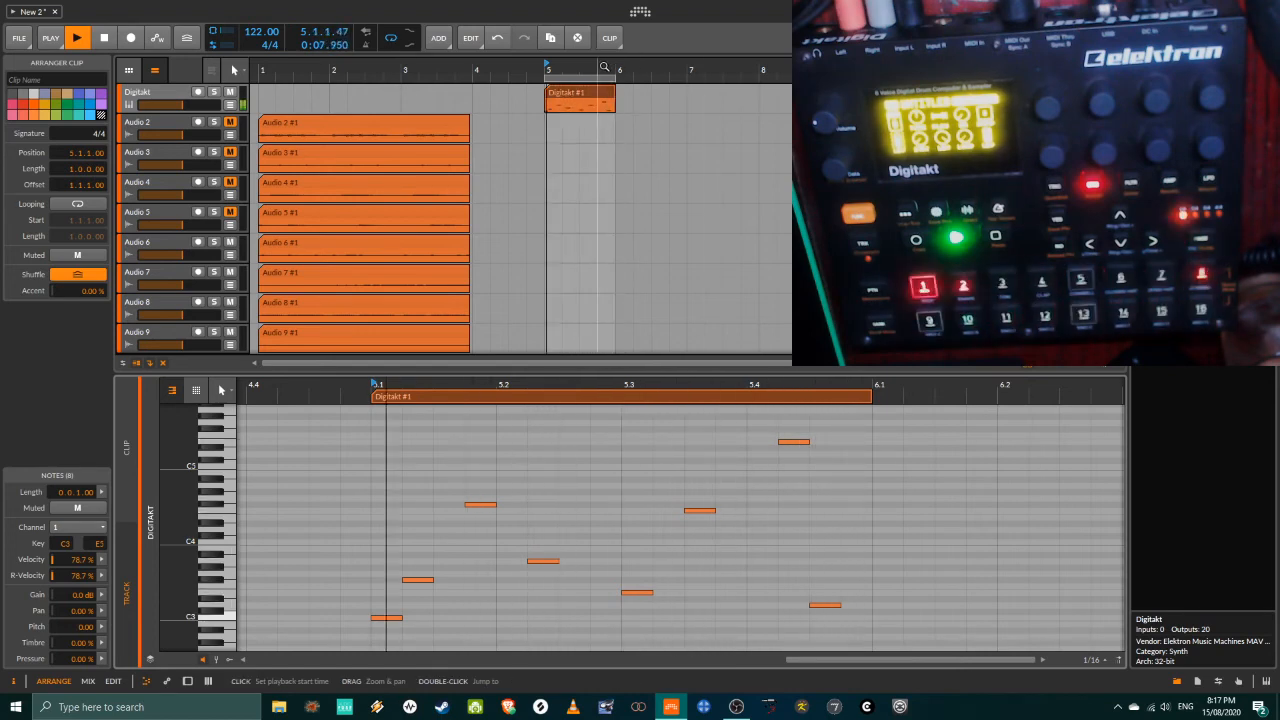
pyautogui.moveTo(604, 67); pyautogui.dragTo(610, 120)
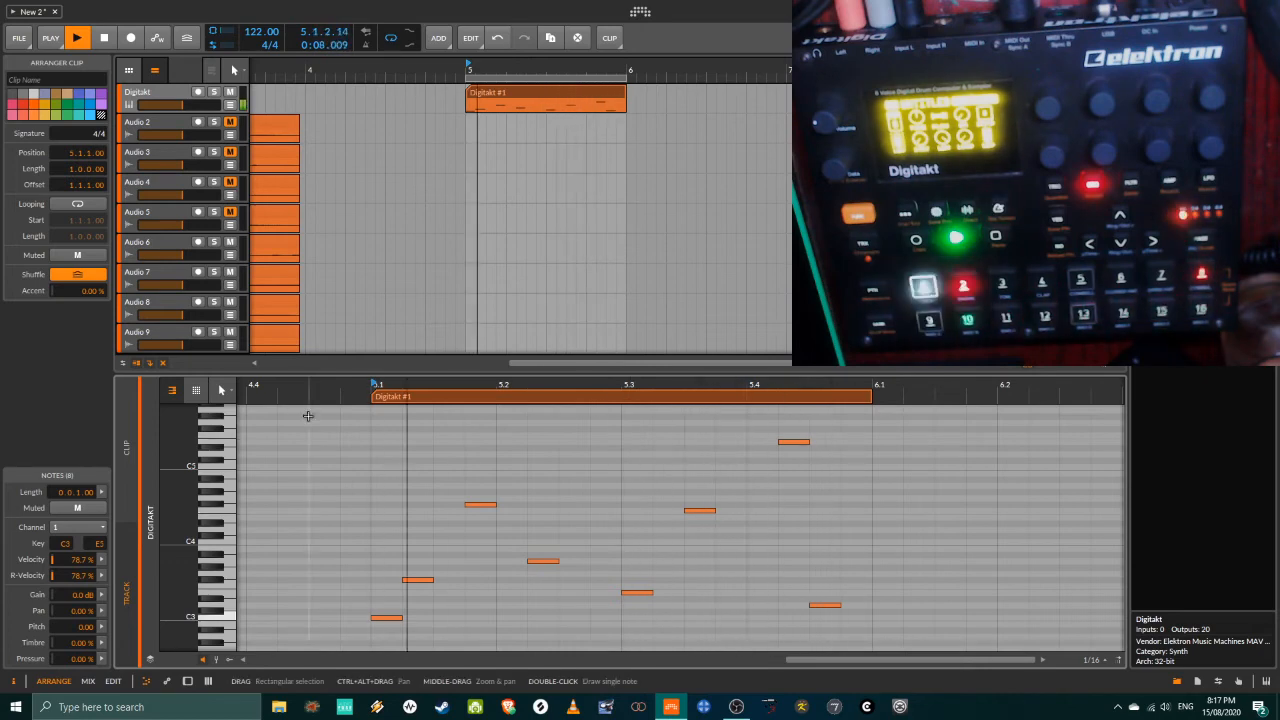
# - Show the note channels list in the detail editor and make Channel 2 the channel for editing
pyautogui.click(150, 660)
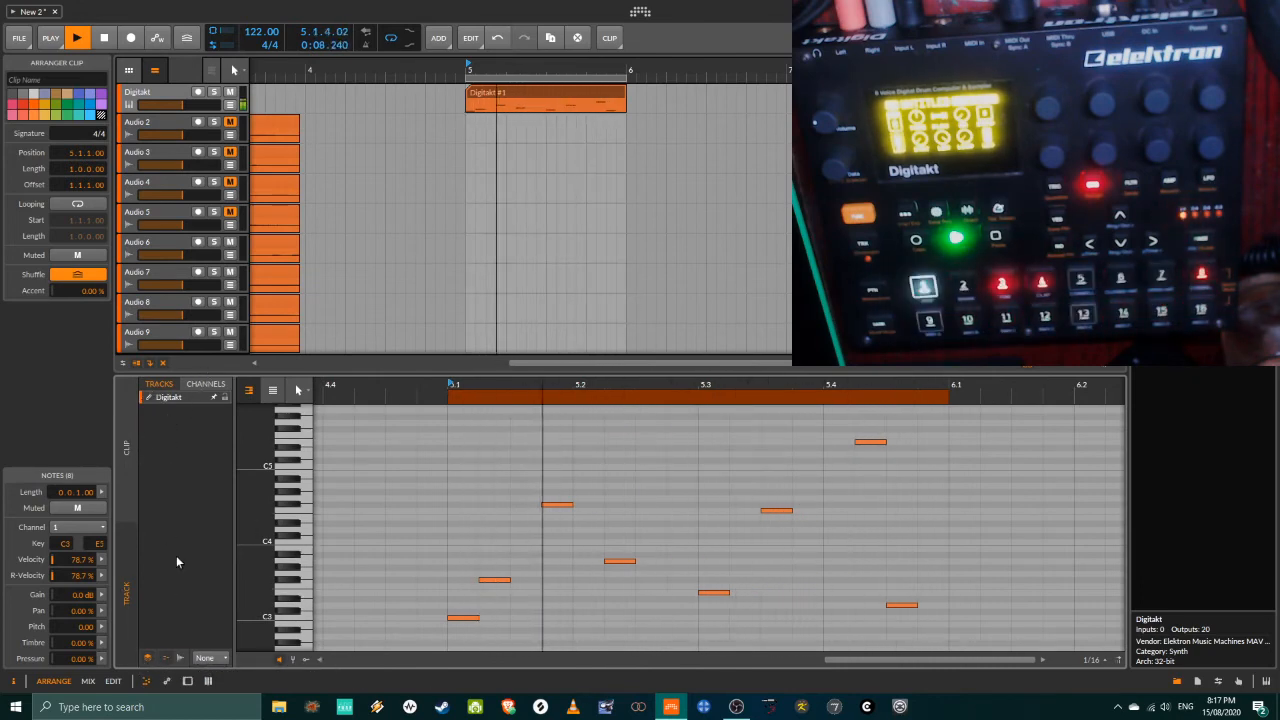
pyautogui.click(205, 385)
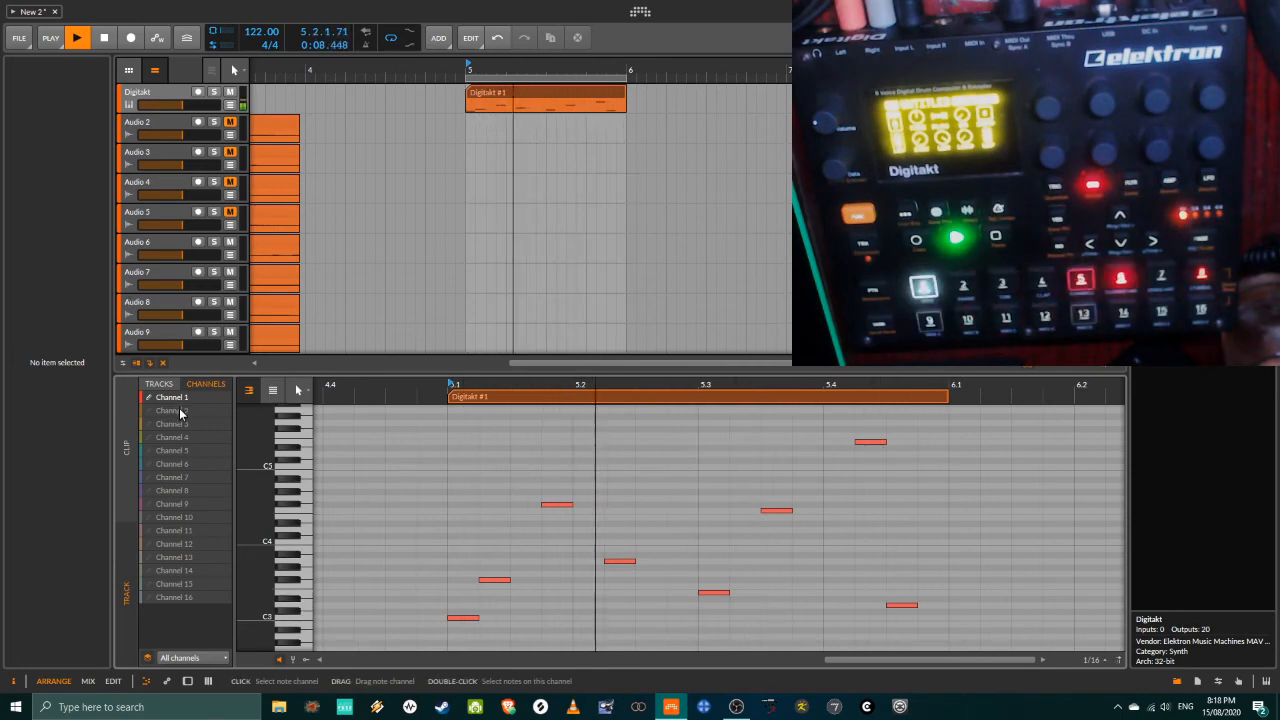
pyautogui.click(188, 490)
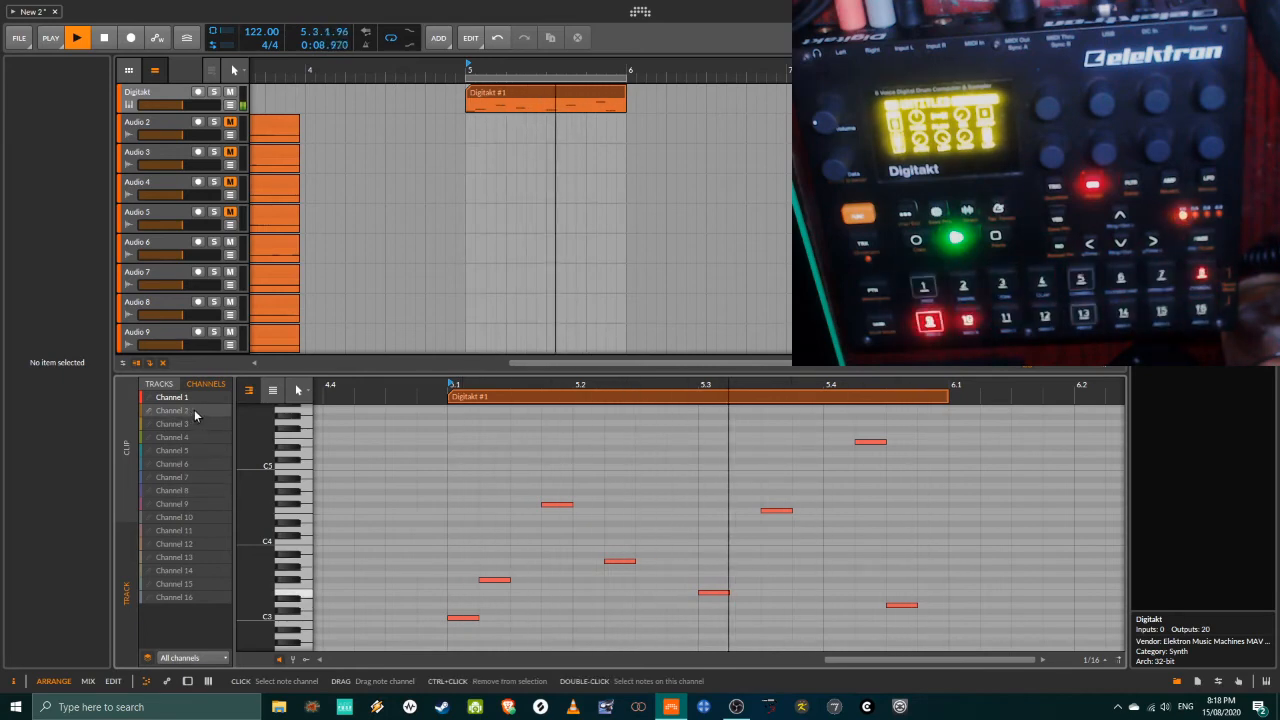
# - Draw three Channel 2 notes in the Digitakt clip: C#4 at 5.1.2, D4 at 5.2.3 and C#4 at 5.4.1
pyautogui.doubleClick(494, 536)
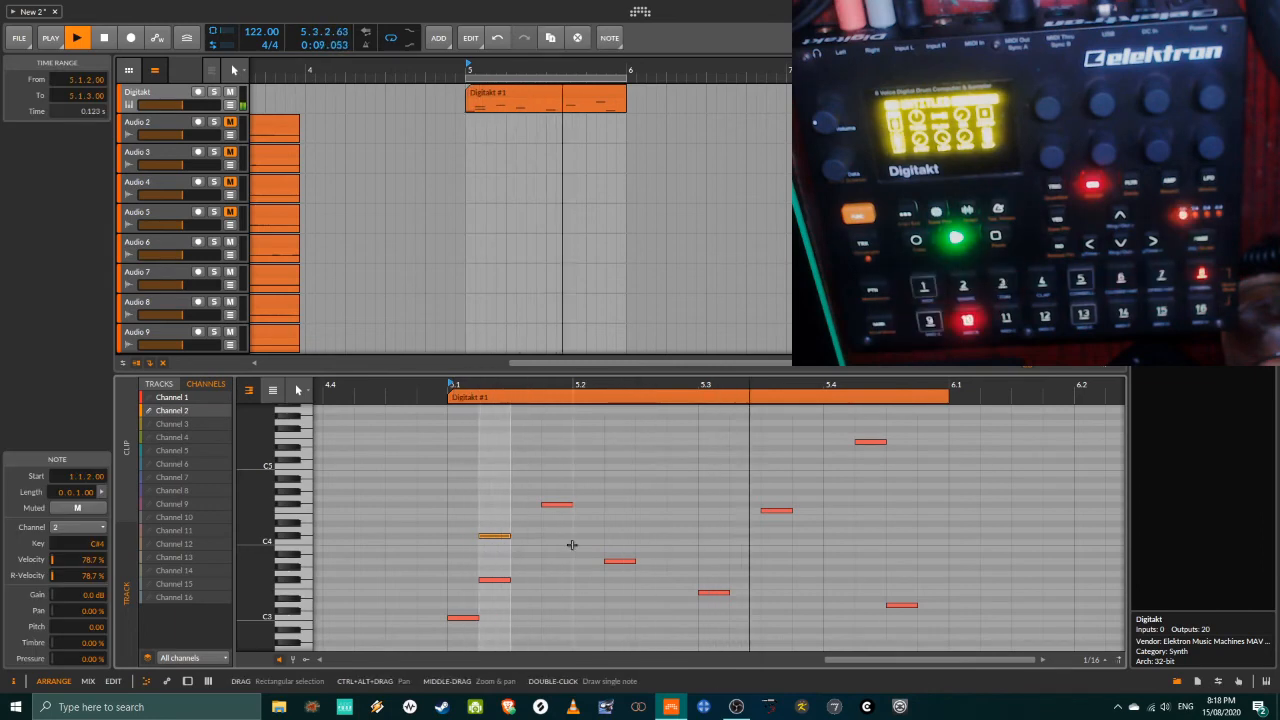
pyautogui.doubleClick(652, 529)
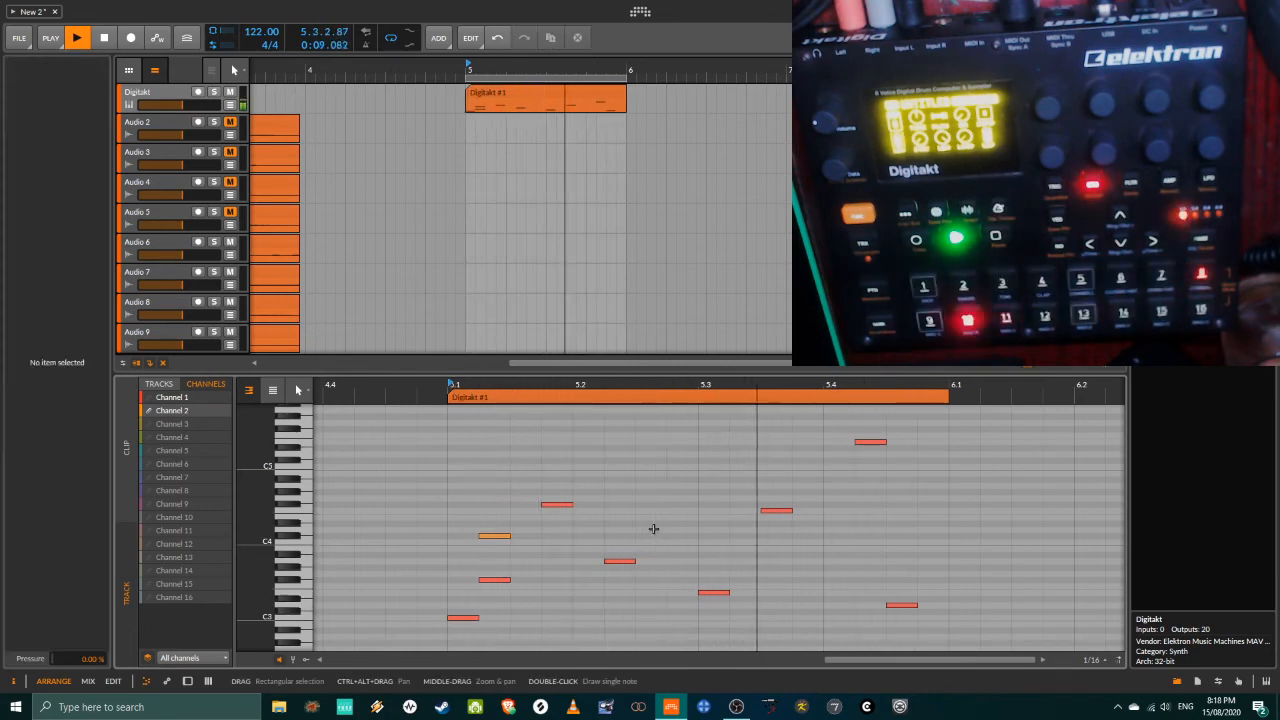
pyautogui.doubleClick(830, 535)
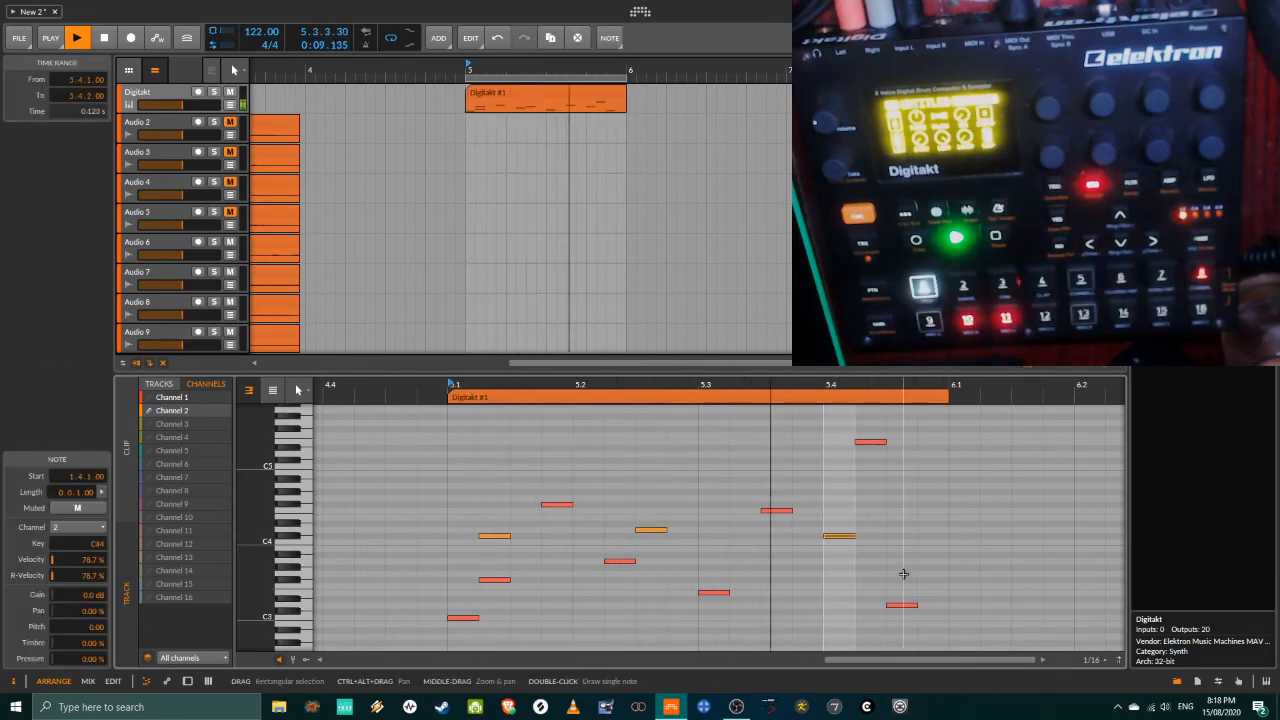
# - Switch editing to Channel 3 and draw two A#4 notes at 5.1.4 and 5.3.3
pyautogui.click(190, 424)
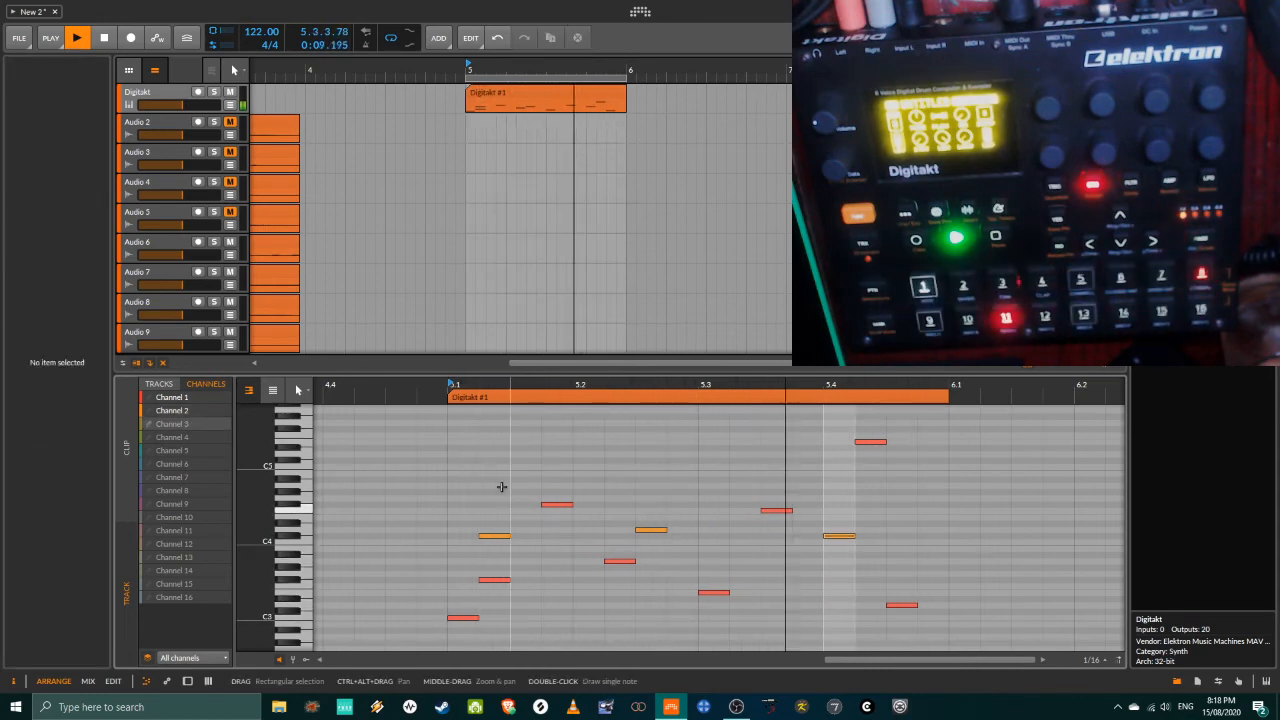
pyautogui.doubleClick(565, 480)
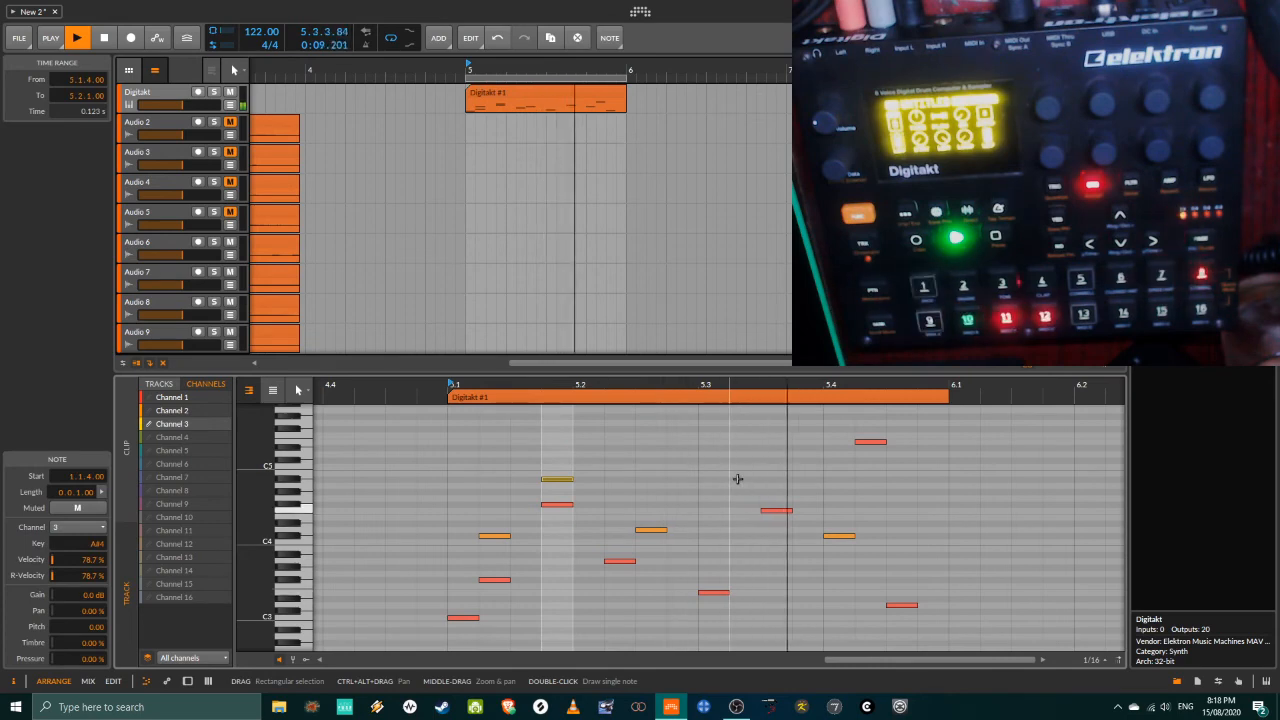
pyautogui.doubleClick(774, 479)
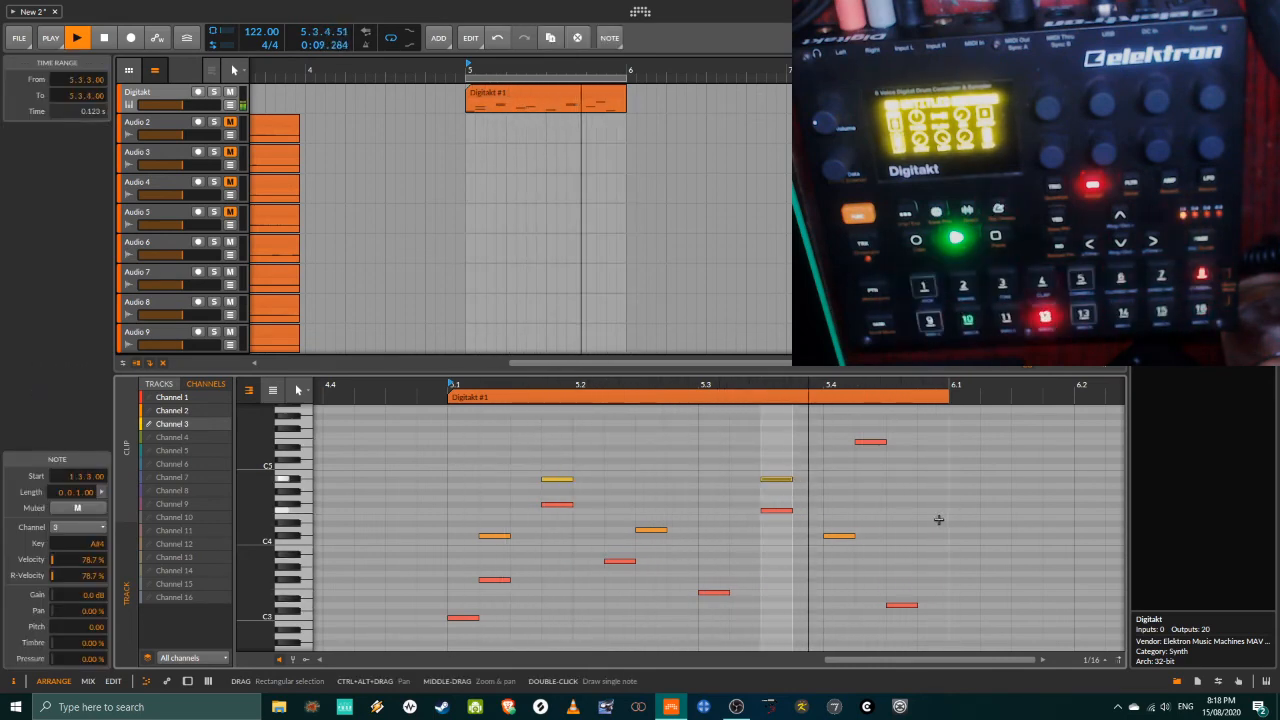
# - Switch editing to Channel 4 and draw six D#5 notes, one every third sixteenth from 5.1.1 to 5.4.4
pyautogui.click(419, 501)
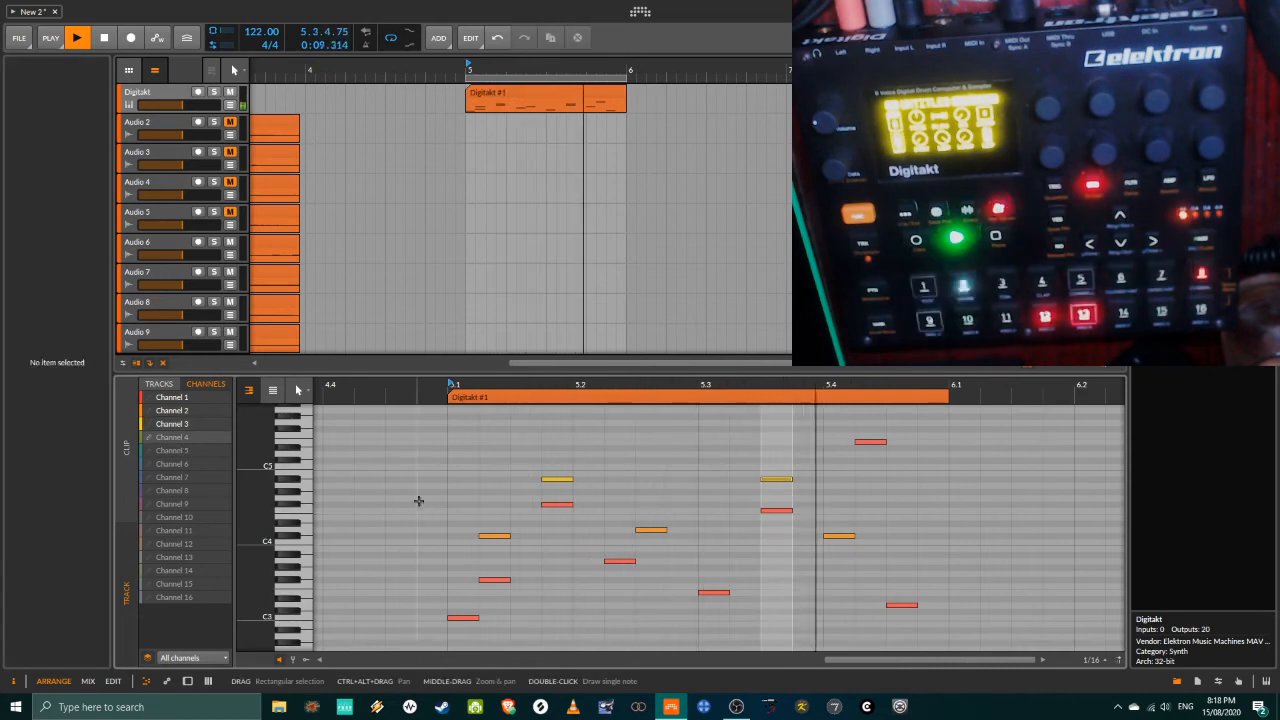
pyautogui.doubleClick(471, 447)
pyautogui.doubleClick(543, 447)
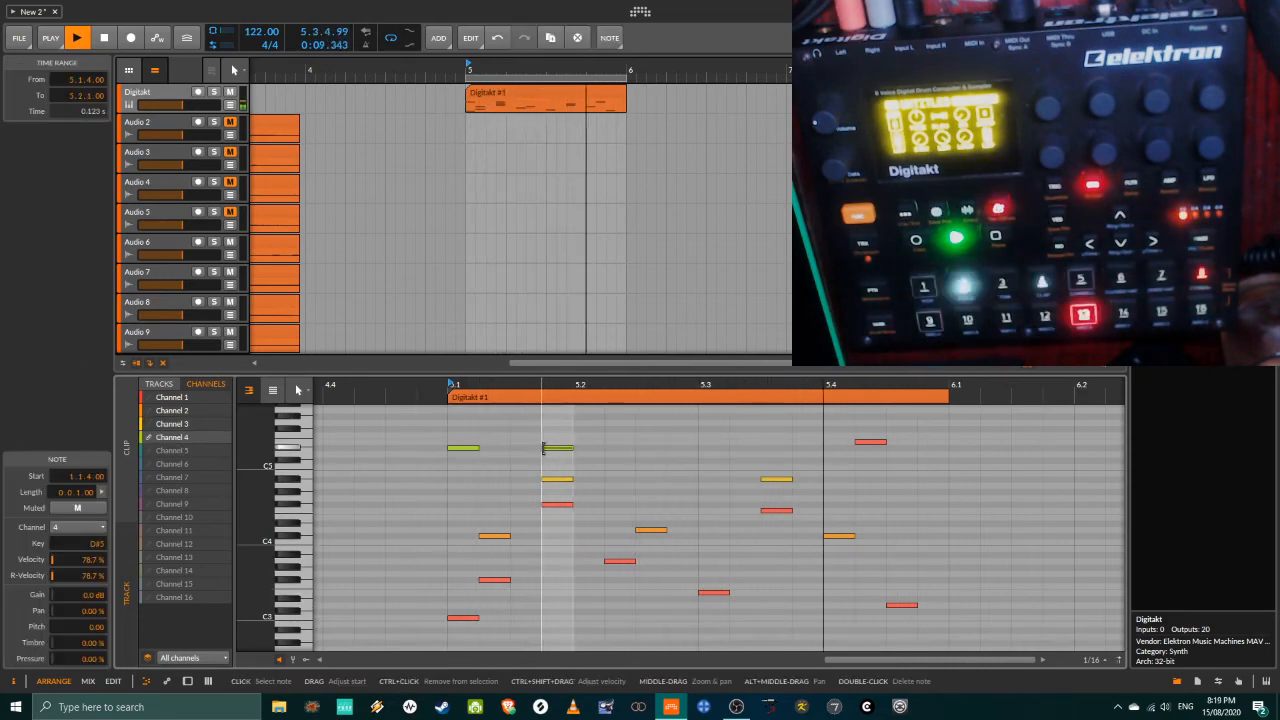
pyautogui.doubleClick(652, 447)
pyautogui.click(744, 450)
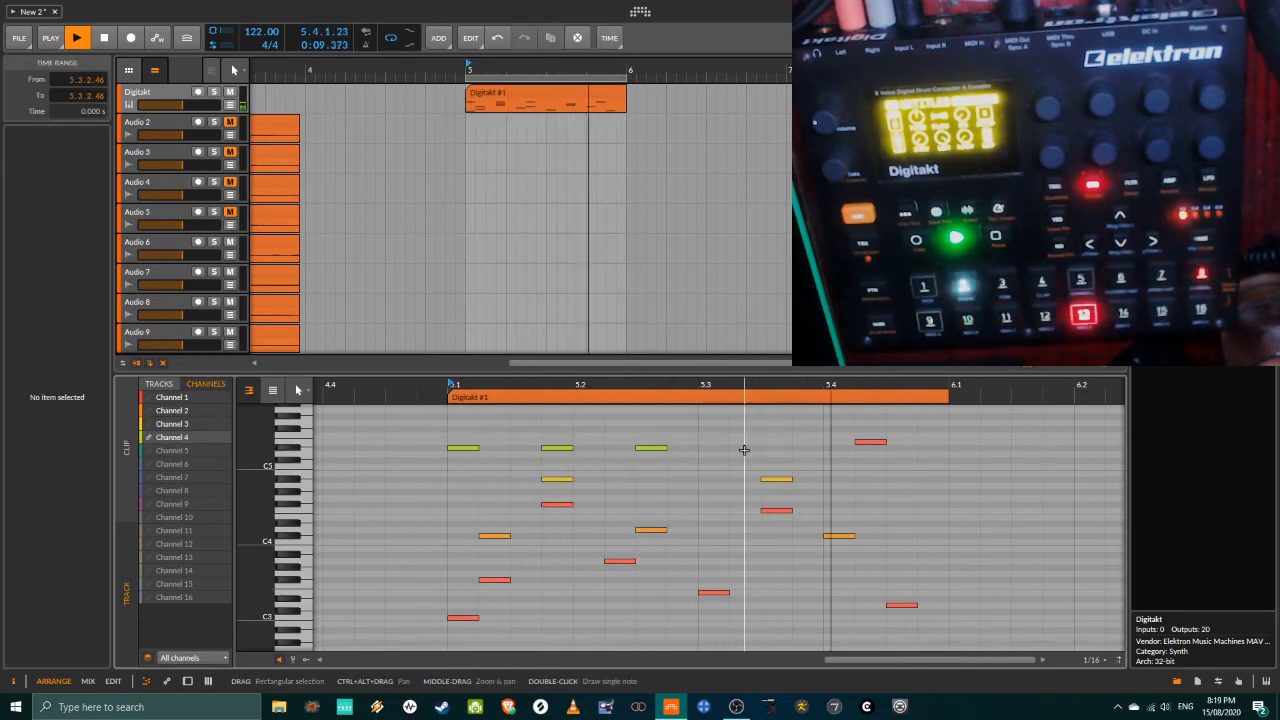
pyautogui.doubleClick(744, 448)
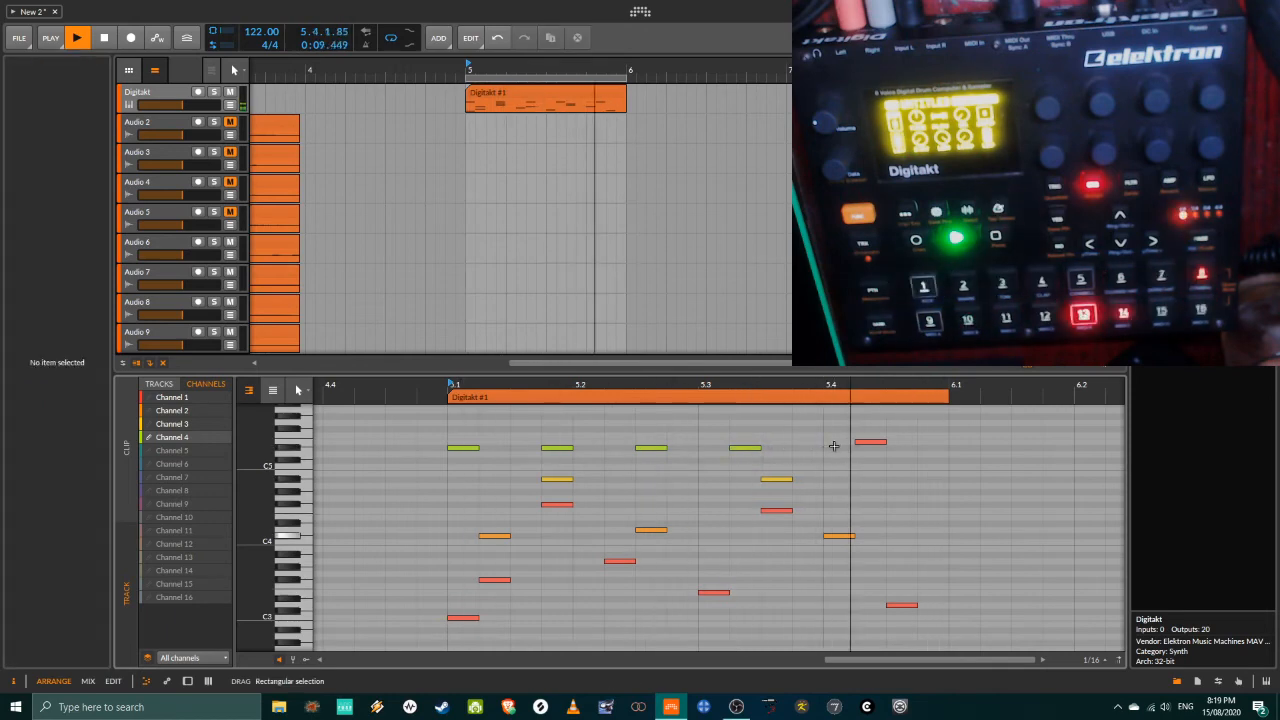
pyautogui.doubleClick(834, 448)
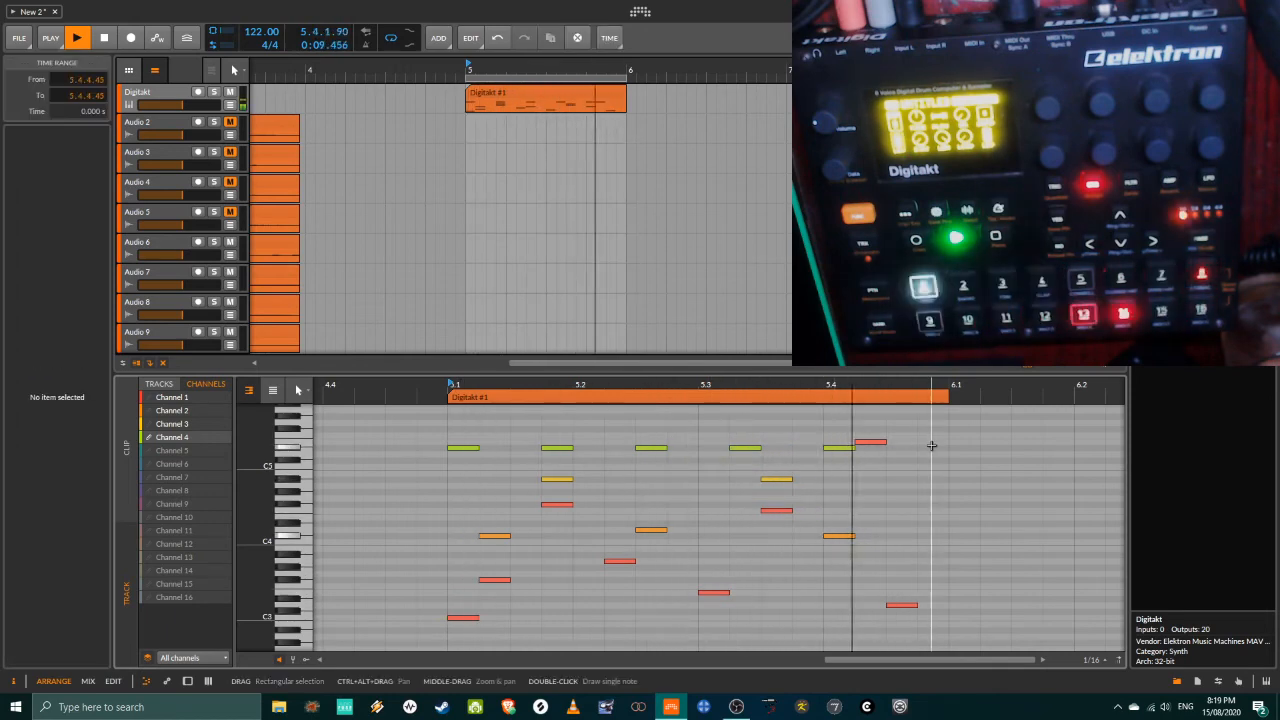
pyautogui.doubleClick(933, 447)
# - On Channel 5, draw F5 on beat 1, F#5 on beats 2 to 4, and replace the beat 4 note with G3
pyautogui.click(171, 450)
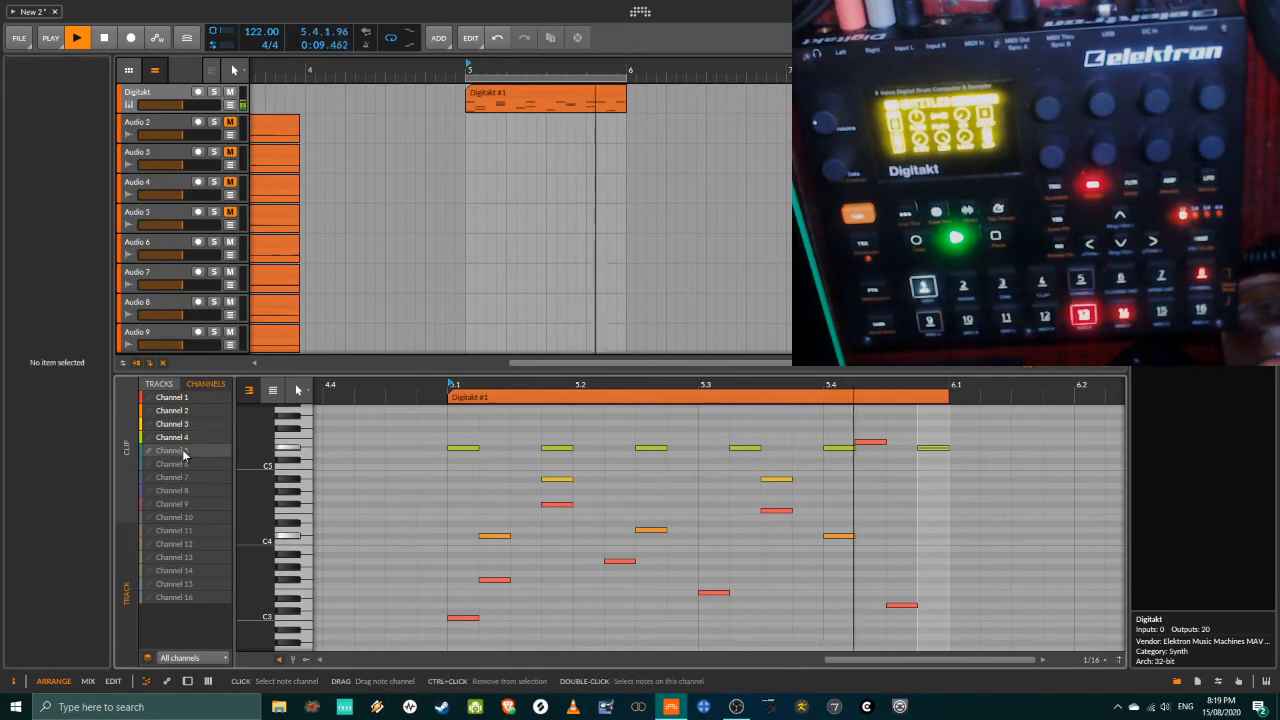
pyautogui.doubleClick(461, 436)
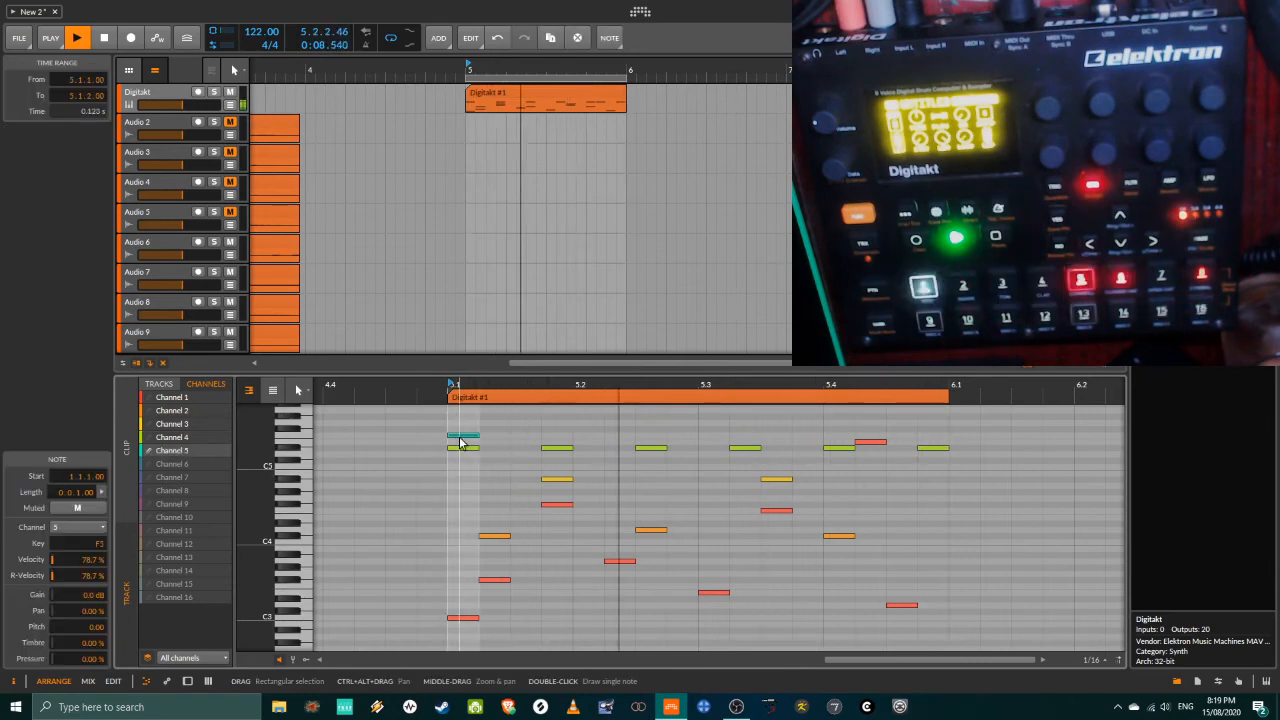
pyautogui.doubleClick(585, 430)
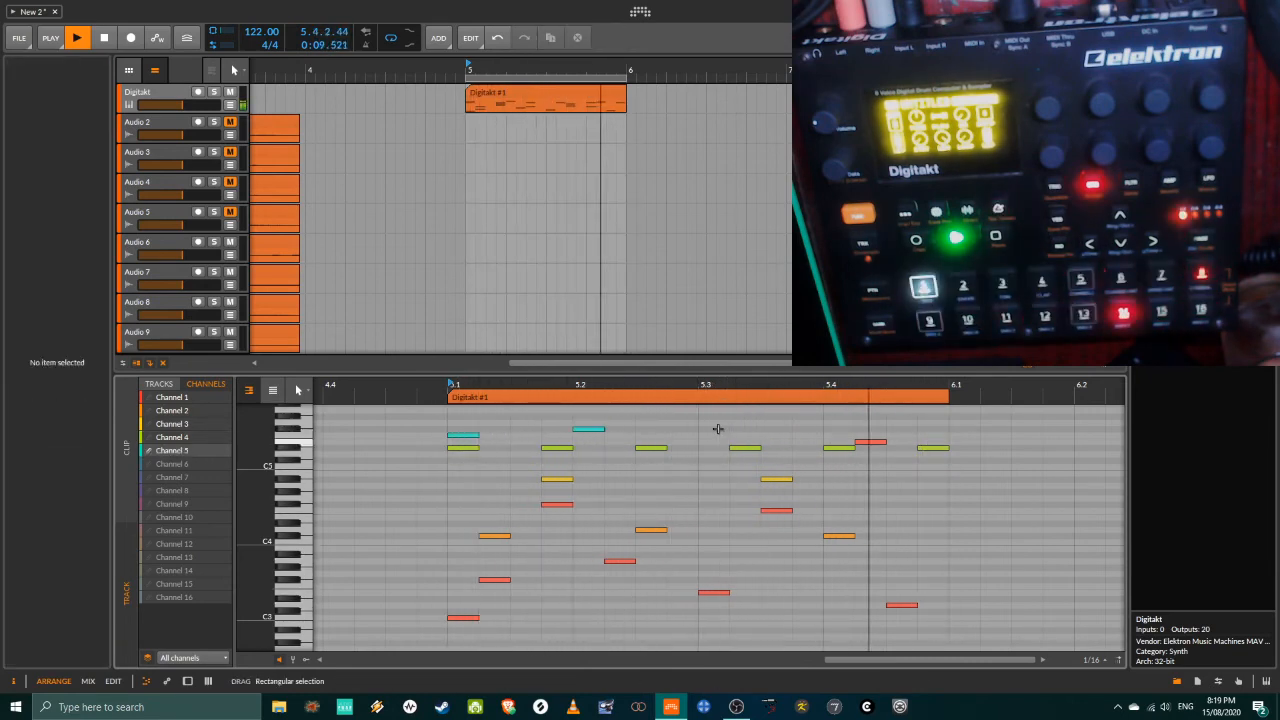
pyautogui.doubleClick(713, 429)
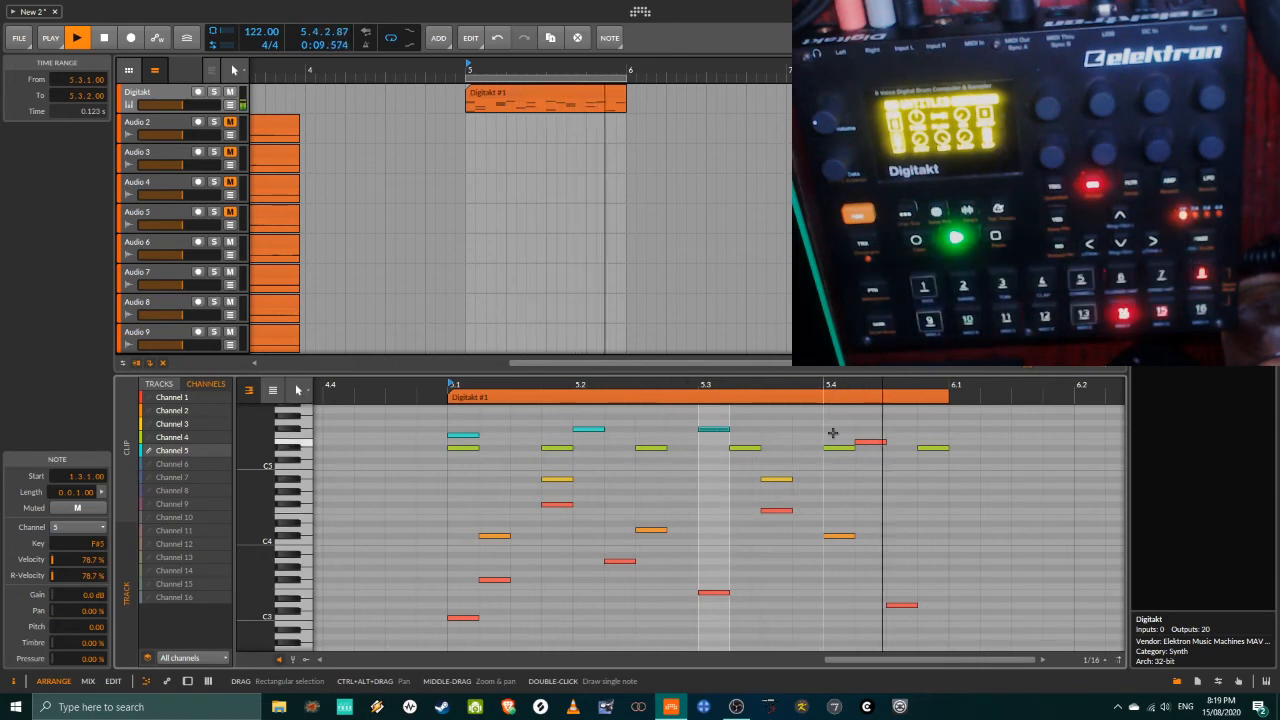
pyautogui.doubleClick(832, 430)
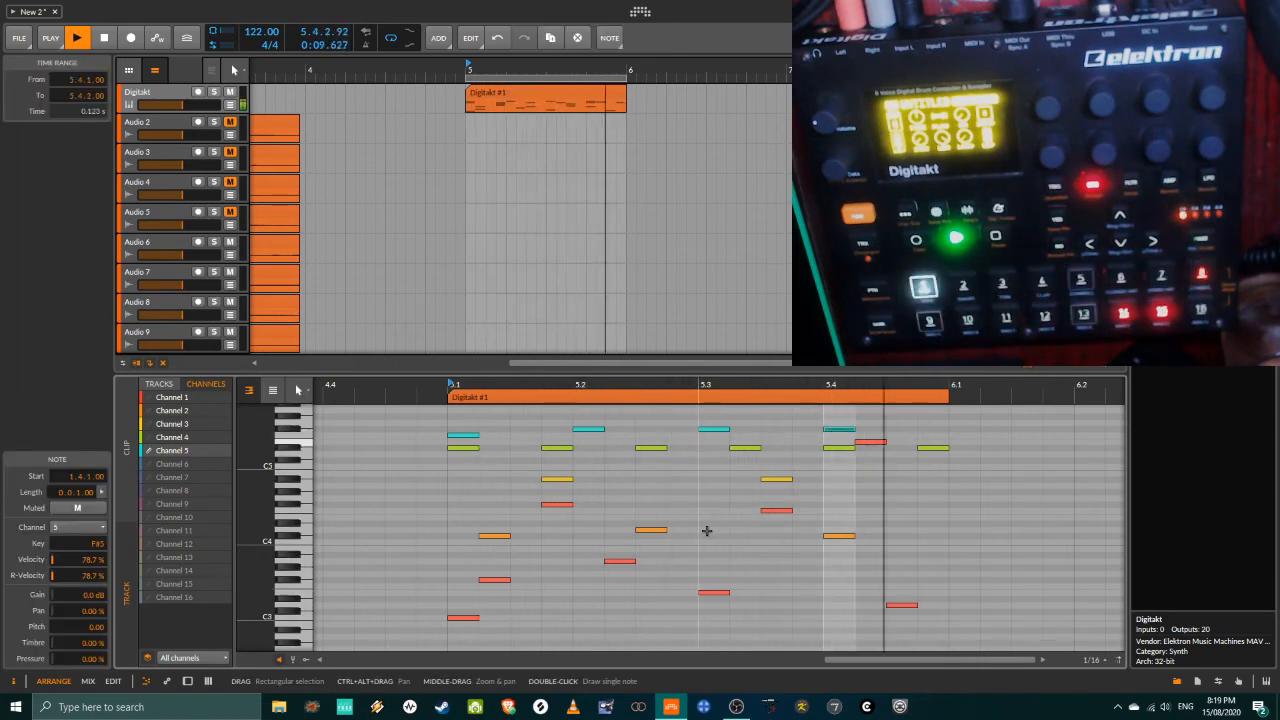
pyautogui.doubleClick(846, 575)
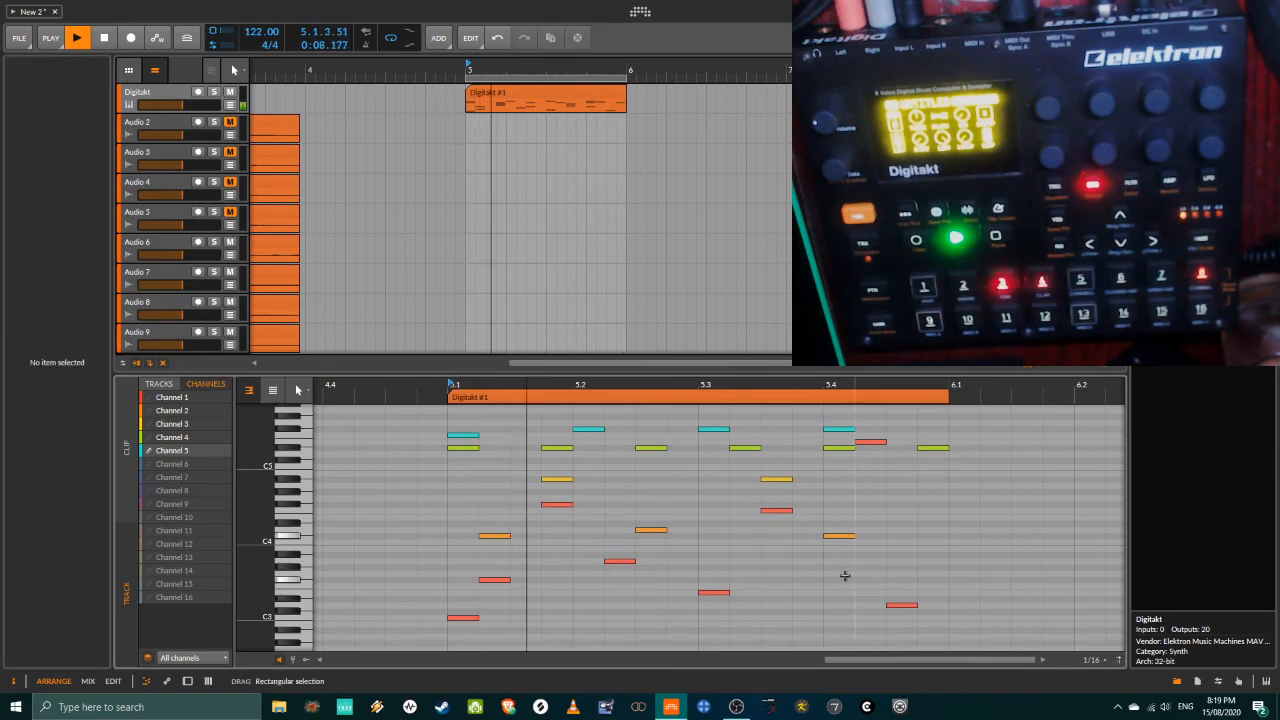
pyautogui.doubleClick(840, 431)
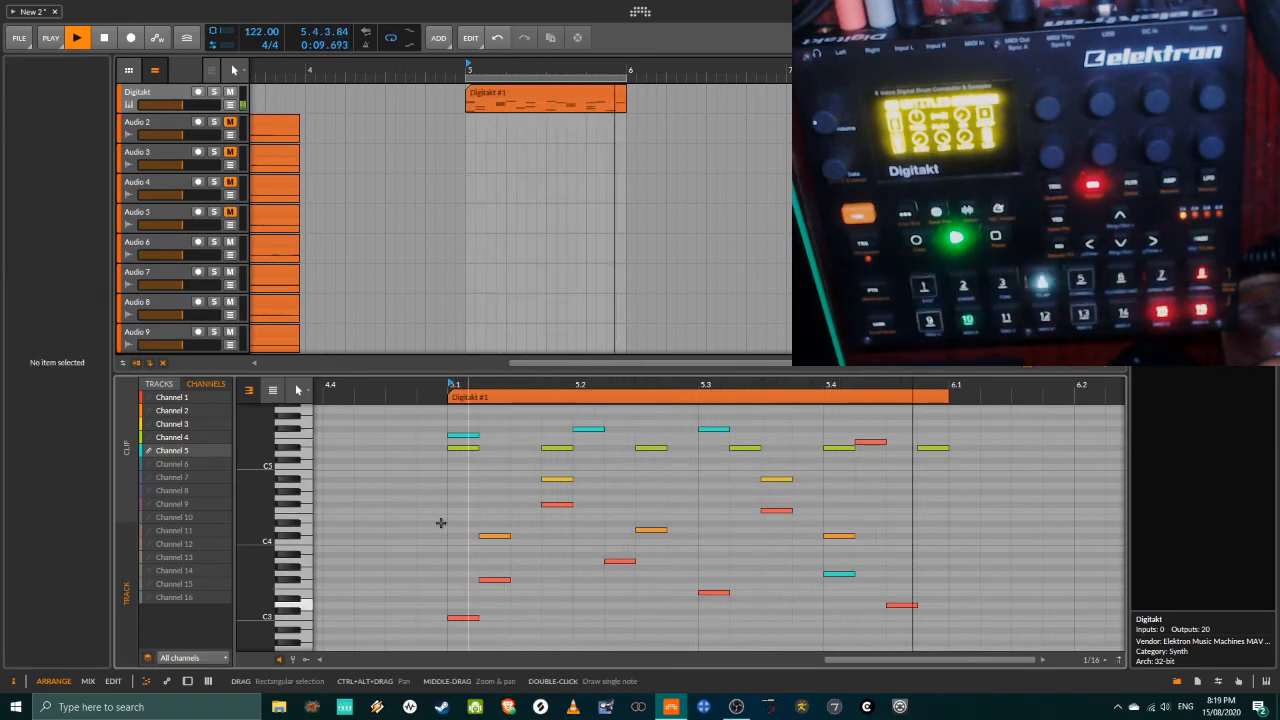
# - On Channel 6, place five consecutive sixteenth notes on A4 starting at 5.1.1
pyautogui.click(179, 466)
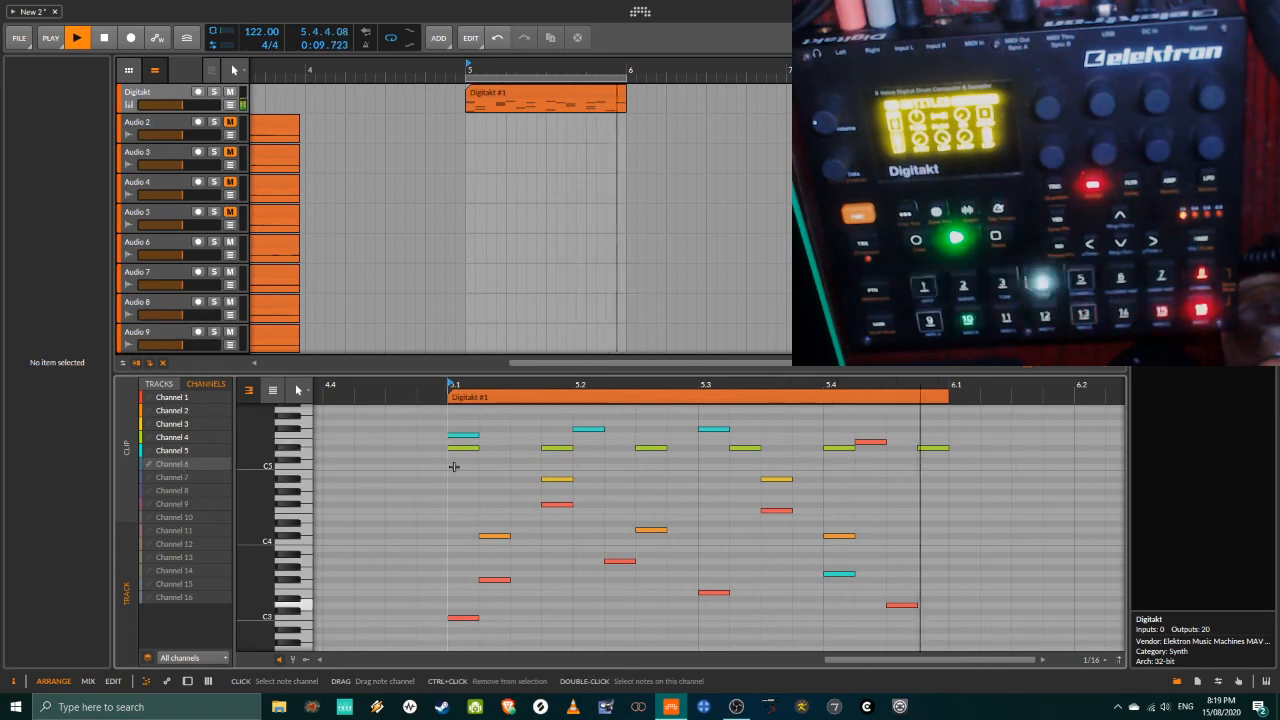
pyautogui.doubleClick(469, 479)
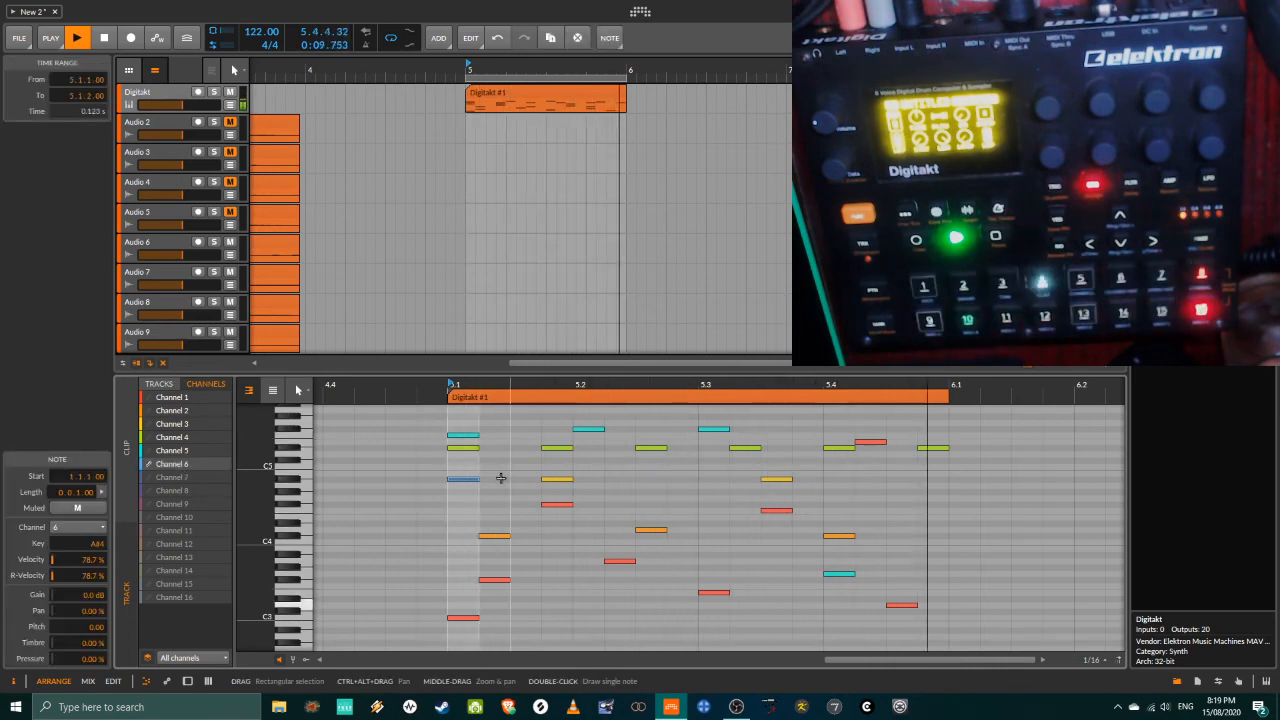
pyautogui.moveTo(467, 480); pyautogui.dragTo(510, 486)
pyautogui.click(535, 488)
pyautogui.doubleClick(535, 488)
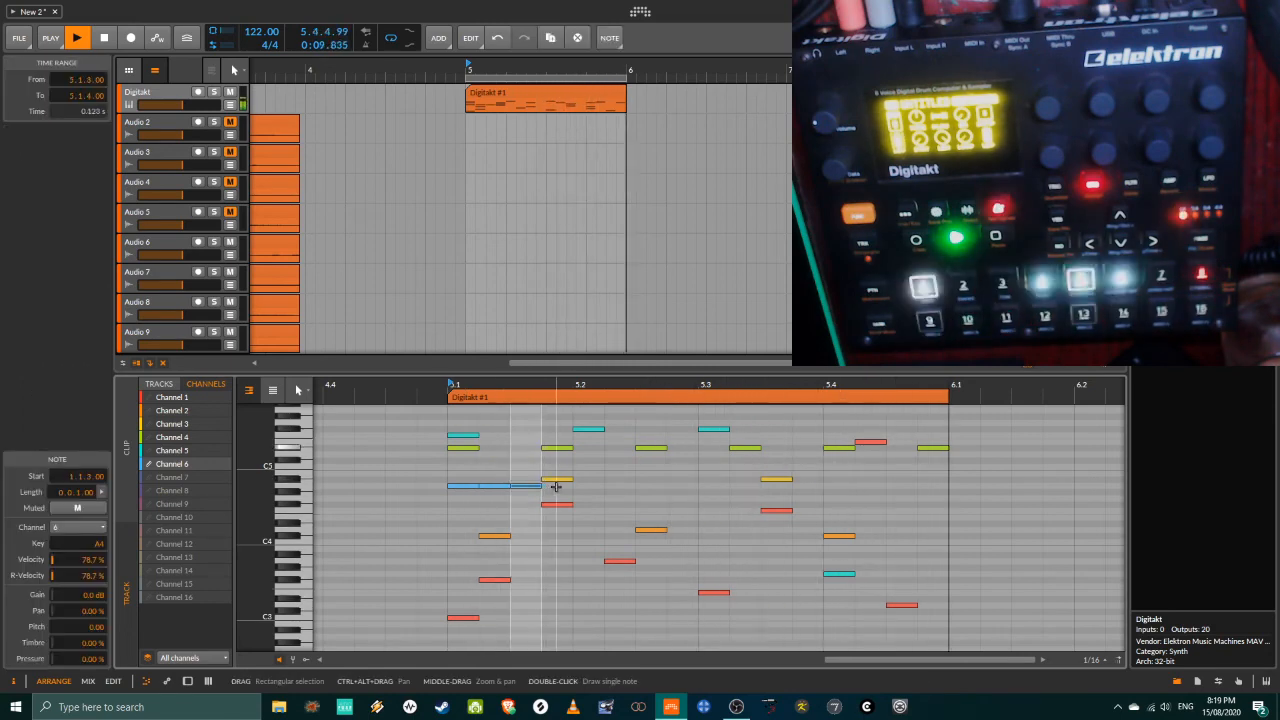
pyautogui.doubleClick(560, 487)
pyautogui.doubleClick(588, 486)
# - Select the five Channel 6 notes and duplicate them along the clip, dismissing the warning on the repeat attempt
pyautogui.moveTo(622, 491); pyautogui.dragTo(458, 484)
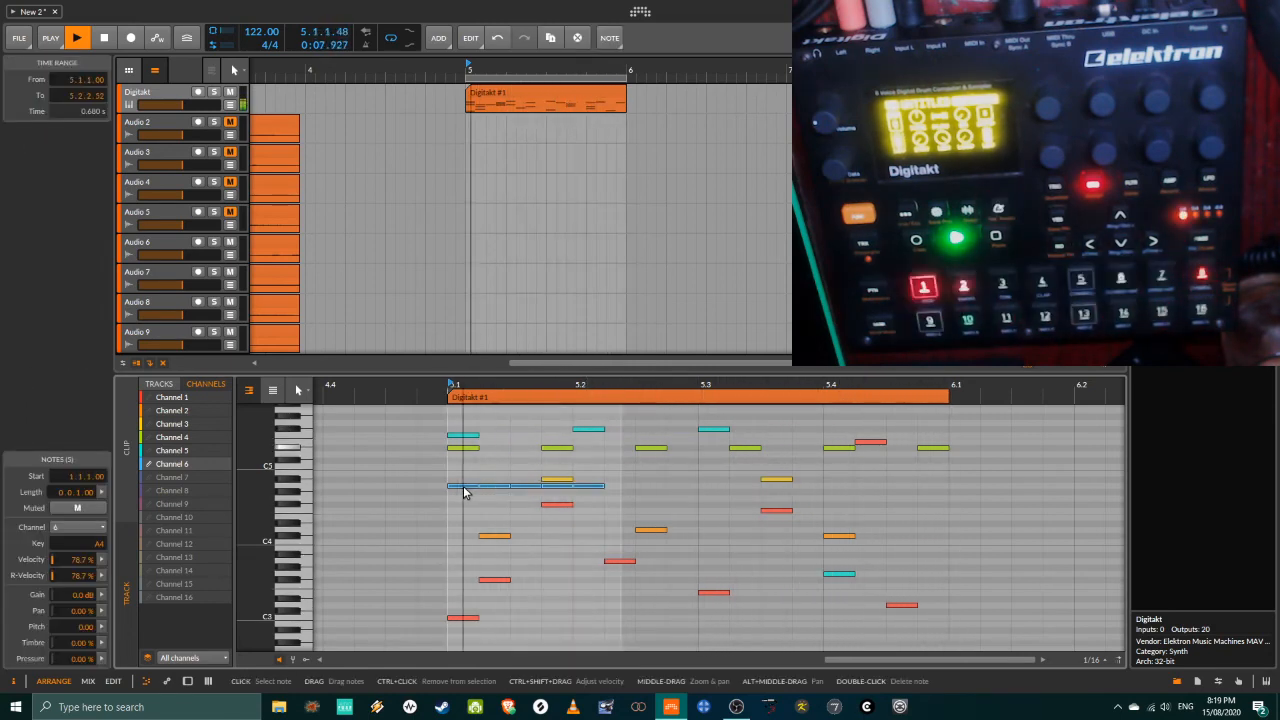
pyautogui.hotkey('ctrl', 'd')
pyautogui.hotkey('ctrl', 'd')
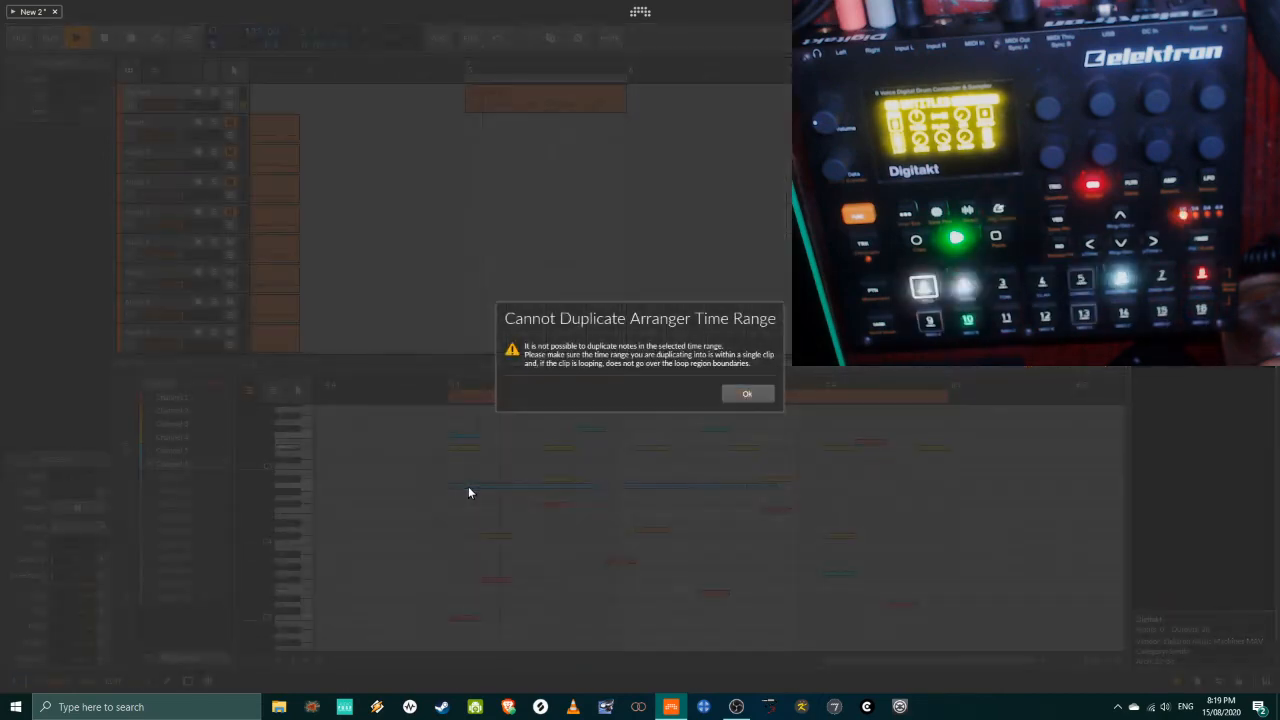
pyautogui.click(747, 395)
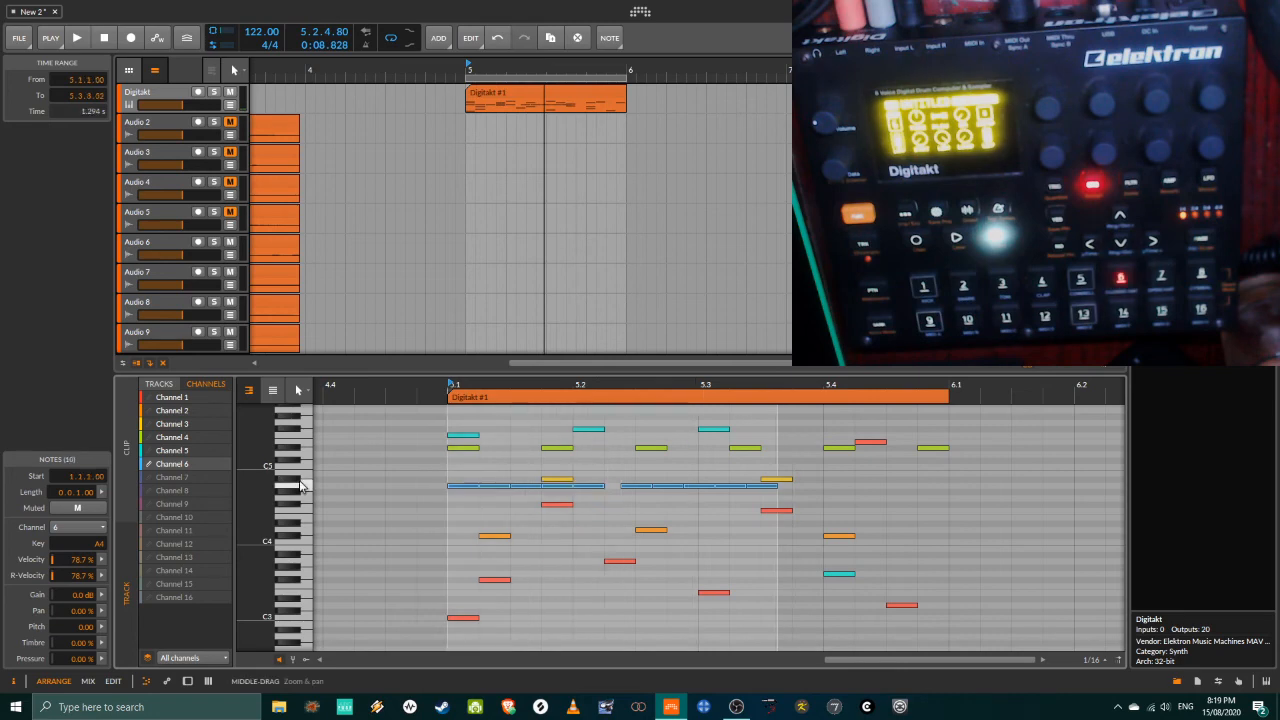
# - Return editing to Channel 6 and move all its A4 notes down to A#2, clear of the other channels
pyautogui.click(281, 481)
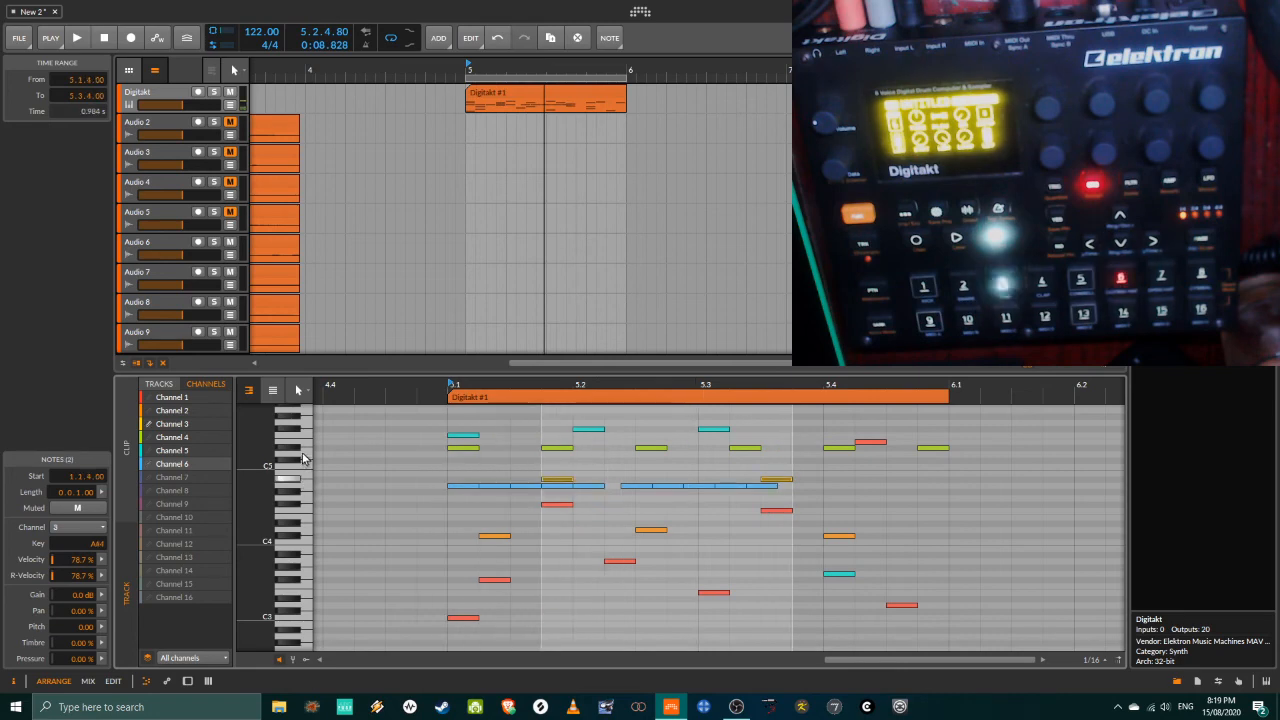
pyautogui.click(199, 464)
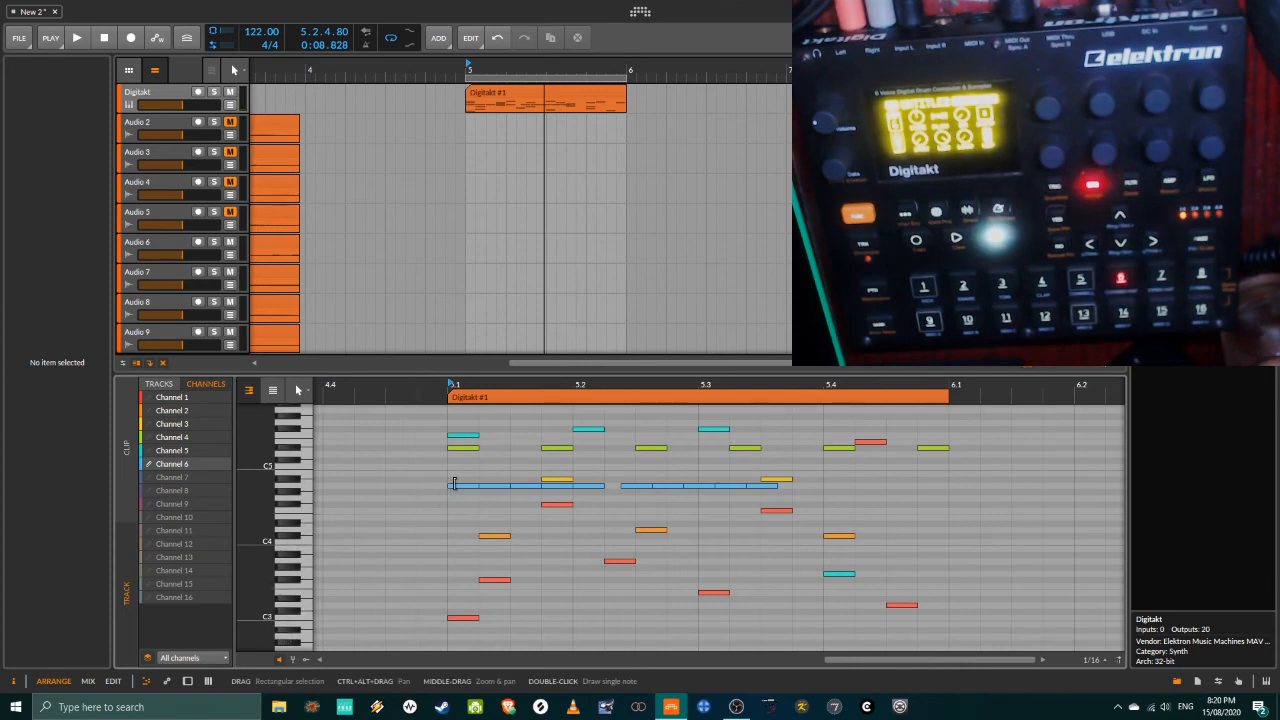
pyautogui.moveTo(454, 493); pyautogui.dragTo(771, 483)
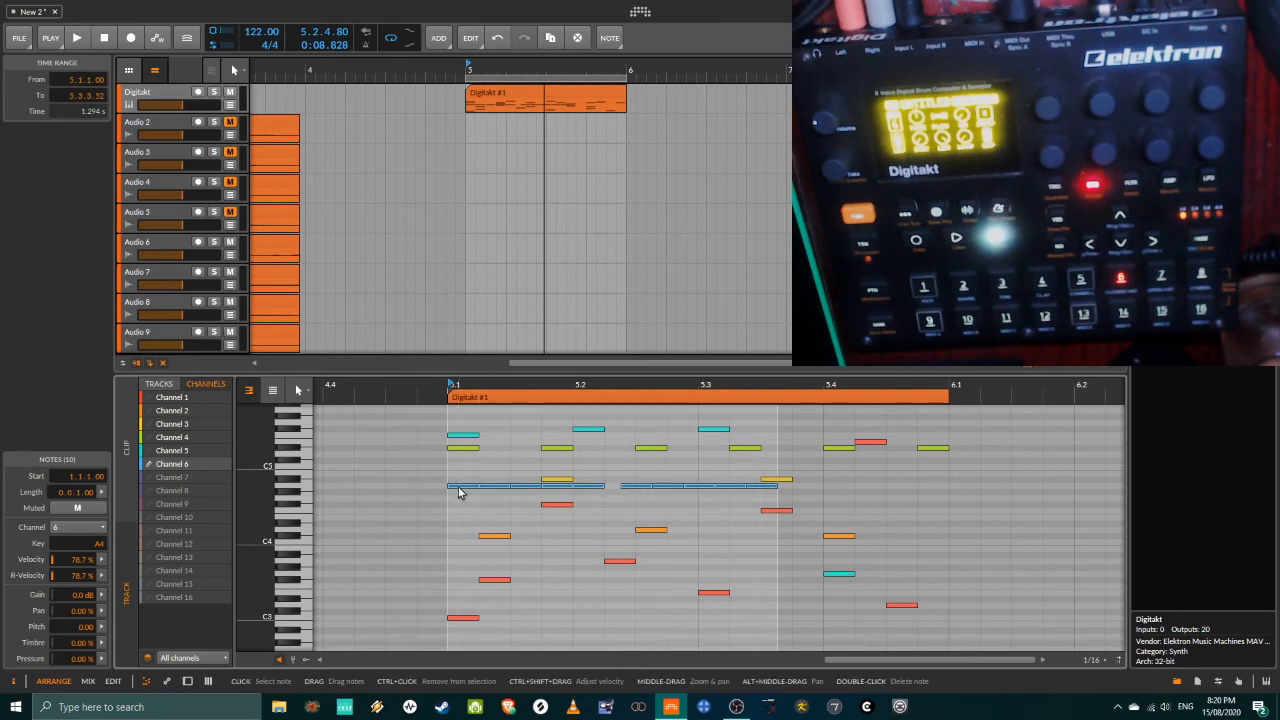
pyautogui.moveTo(459, 492); pyautogui.dragTo(463, 634)
pyautogui.click(792, 630)
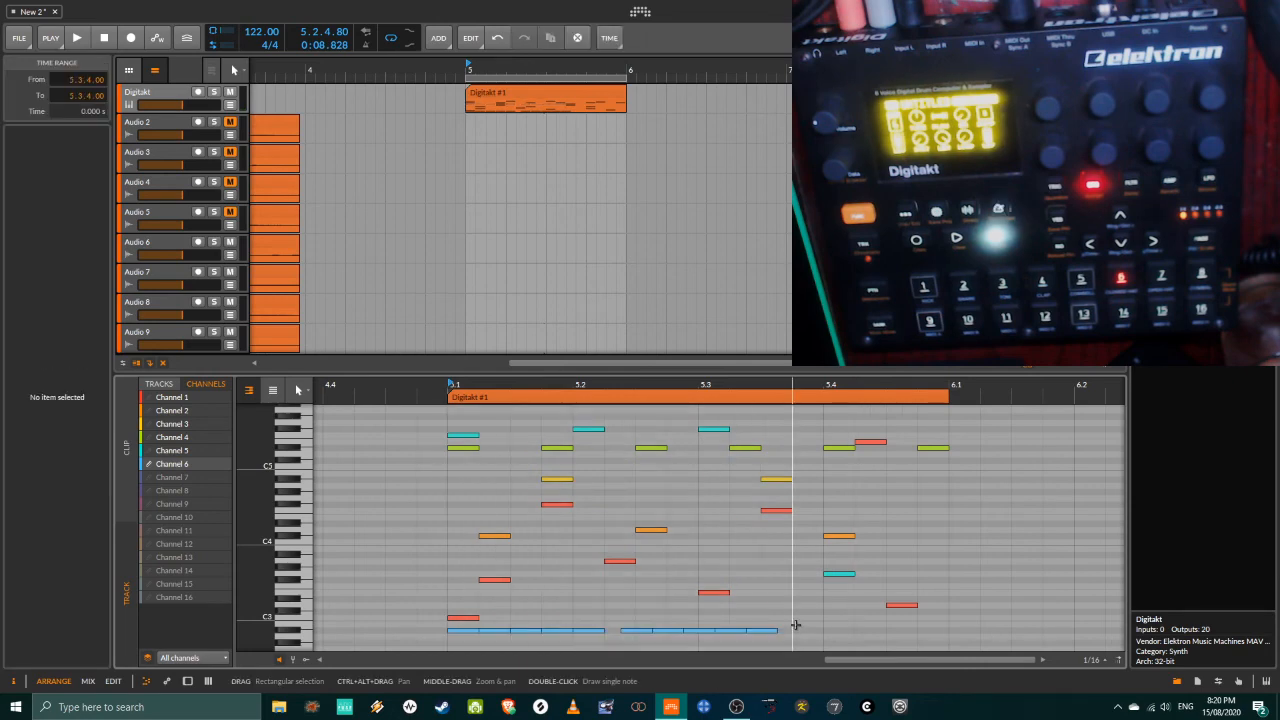
# - Copy the second group of five Channel 6 notes to 5.3.4 so it fills the clip's end, and play it back briefly
pyautogui.moveTo(795, 625); pyautogui.dragTo(636, 632)
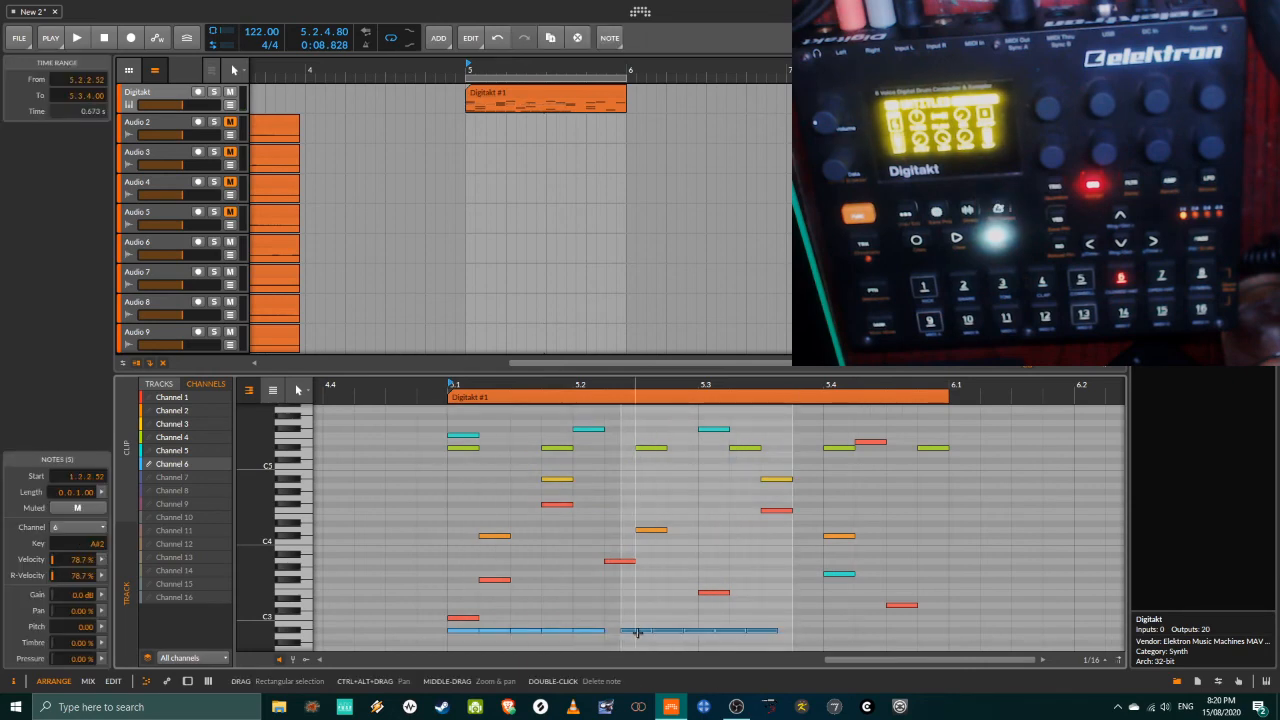
pyautogui.hotkey('ctrl', 'd')
pyautogui.click(748, 394)
pyautogui.moveTo(644, 632); pyautogui.dragTo(805, 631)
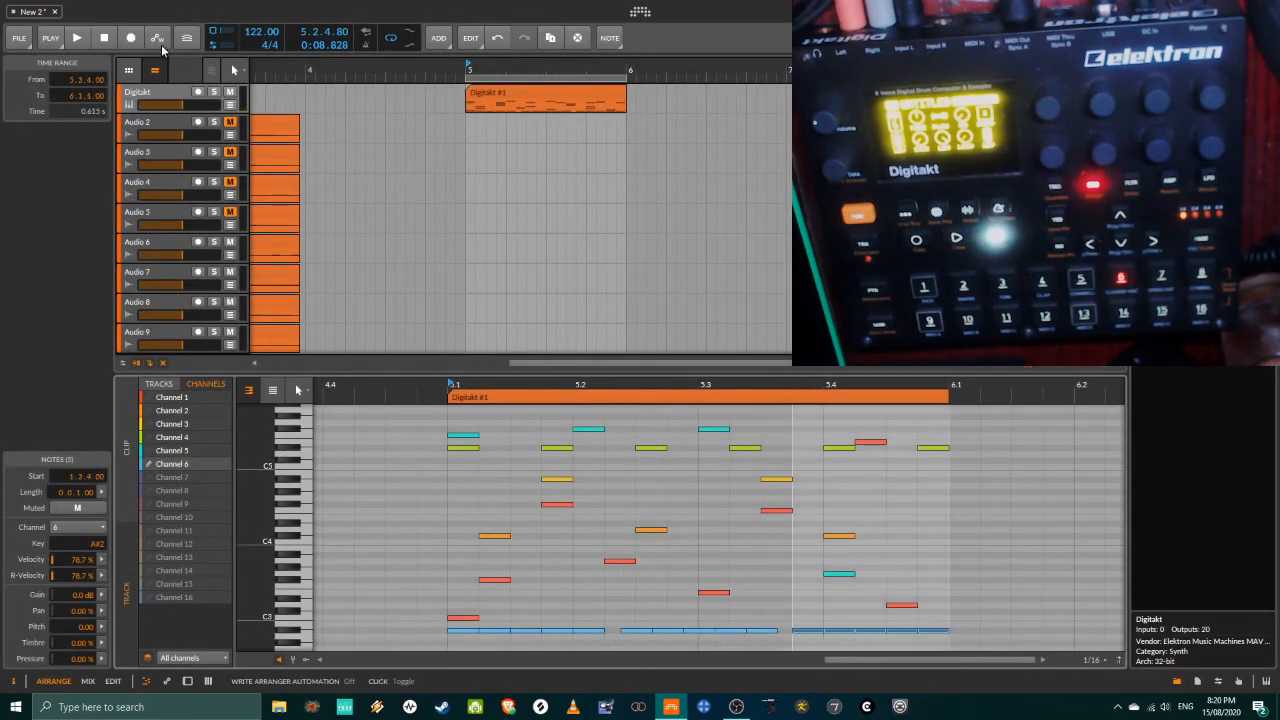
pyautogui.press('space')
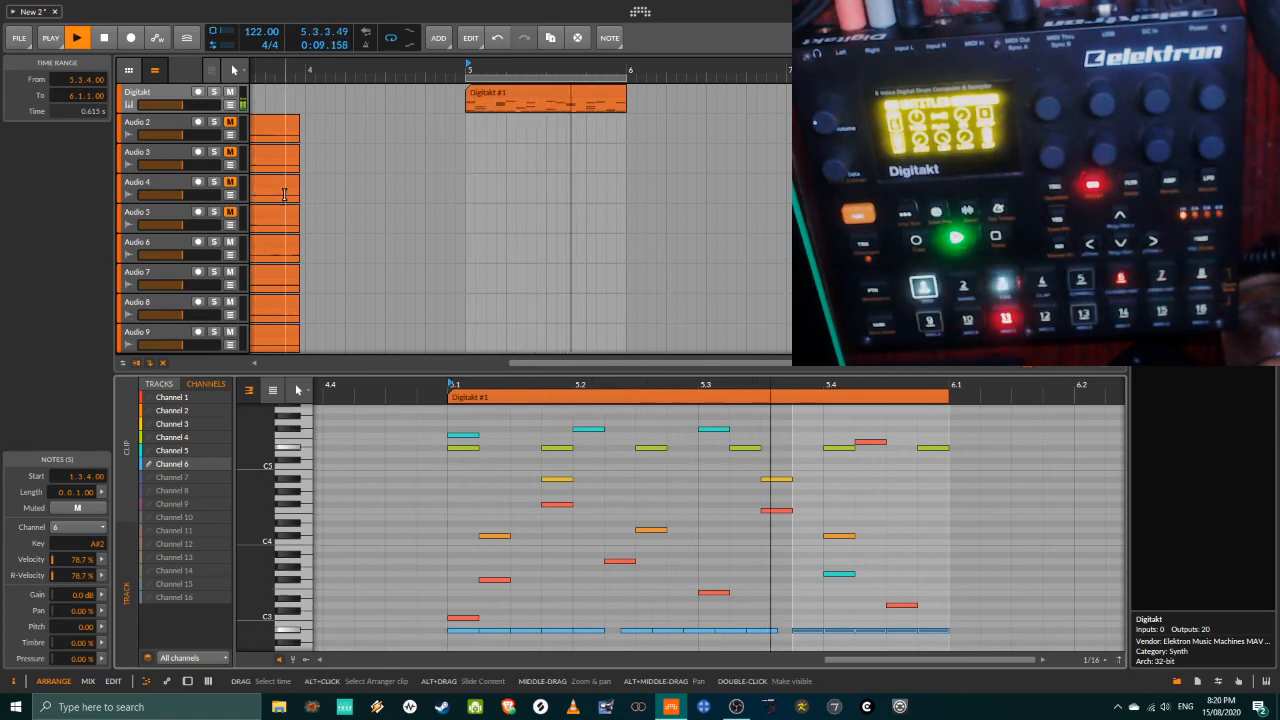
pyautogui.press('space')
# - Make Channel 7 the channel for editing, then select the Digitakt clip at bar 5 and frame its notes in the note editor
pyautogui.click(183, 480)
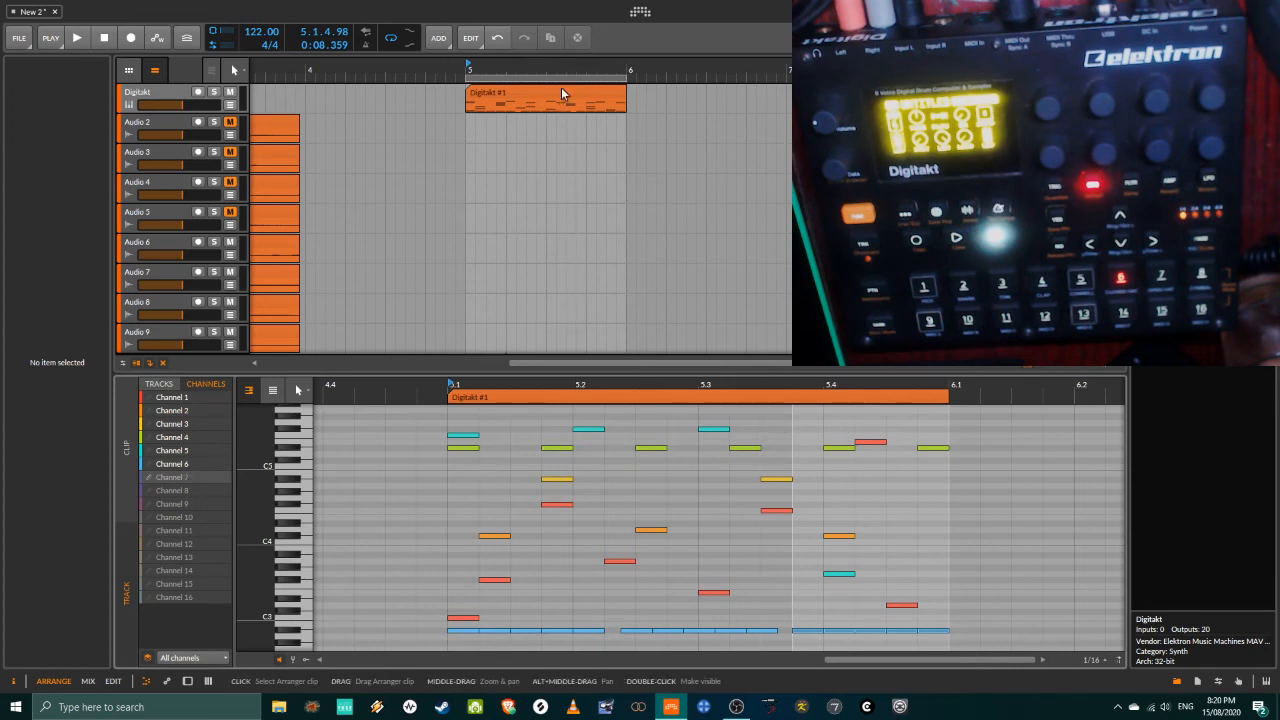
pyautogui.click(143, 94)
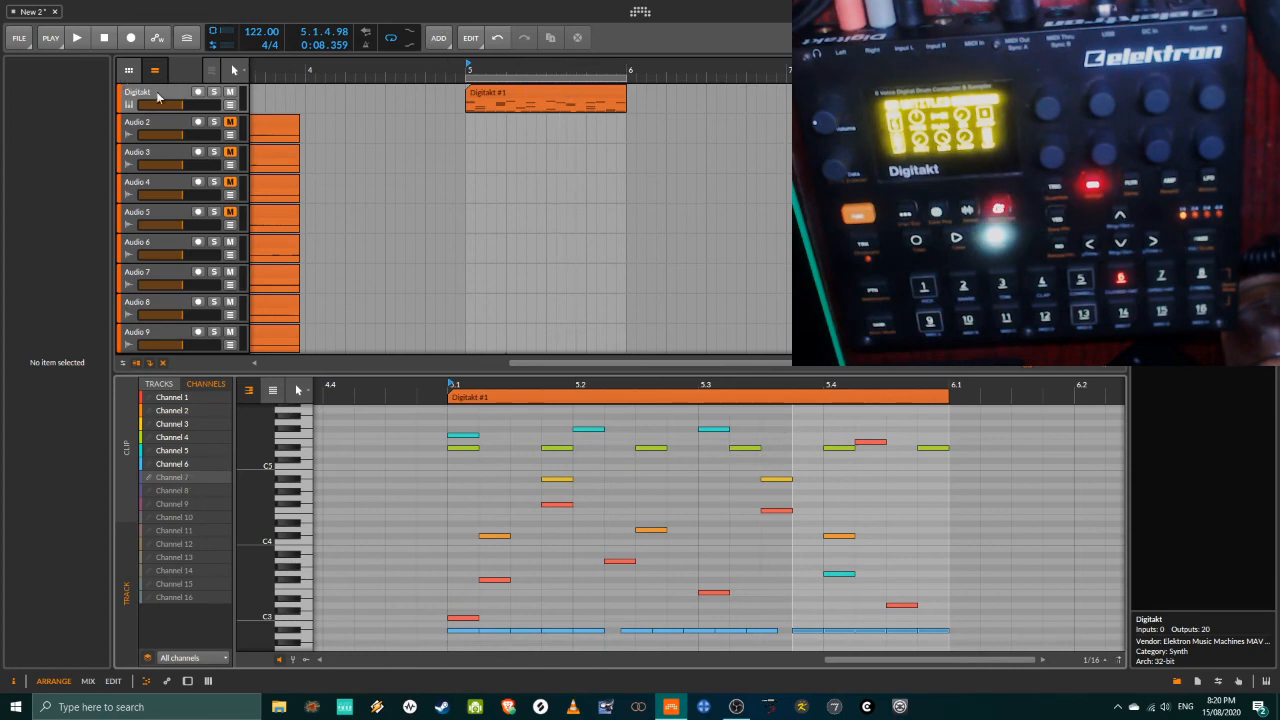
pyautogui.click(553, 88)
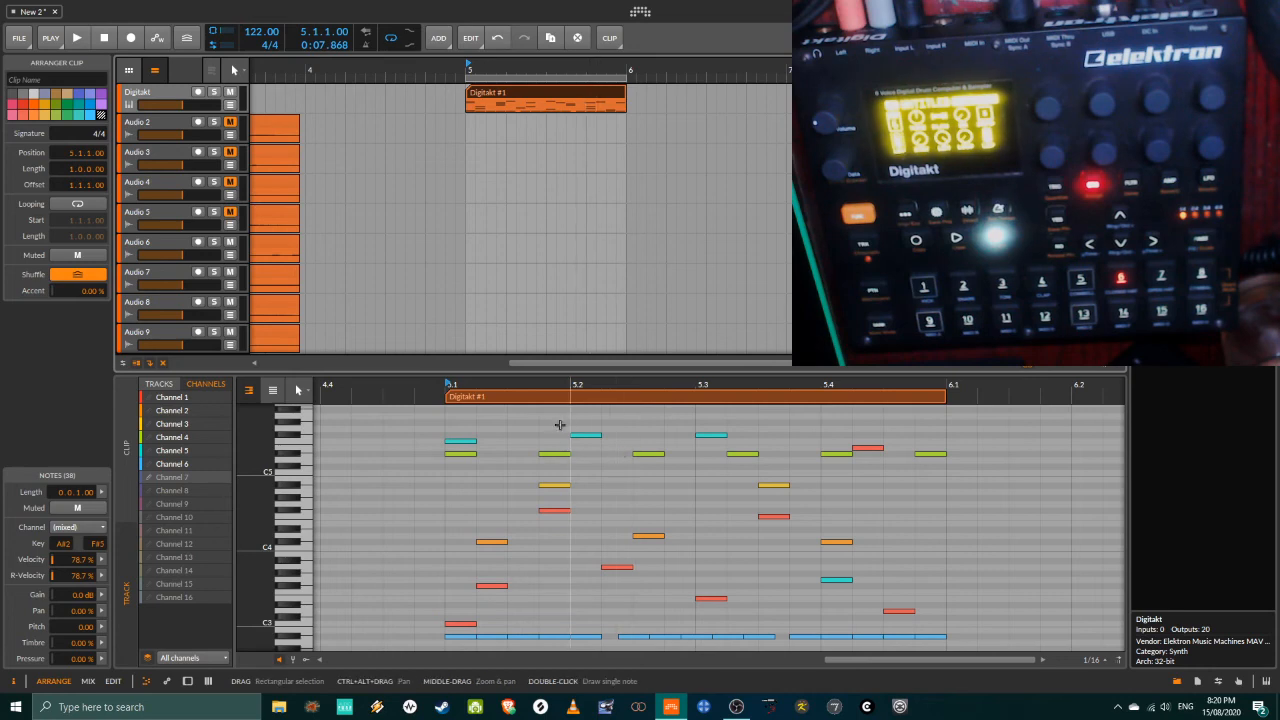
pyautogui.moveTo(377, 389); pyautogui.dragTo(471, 390)
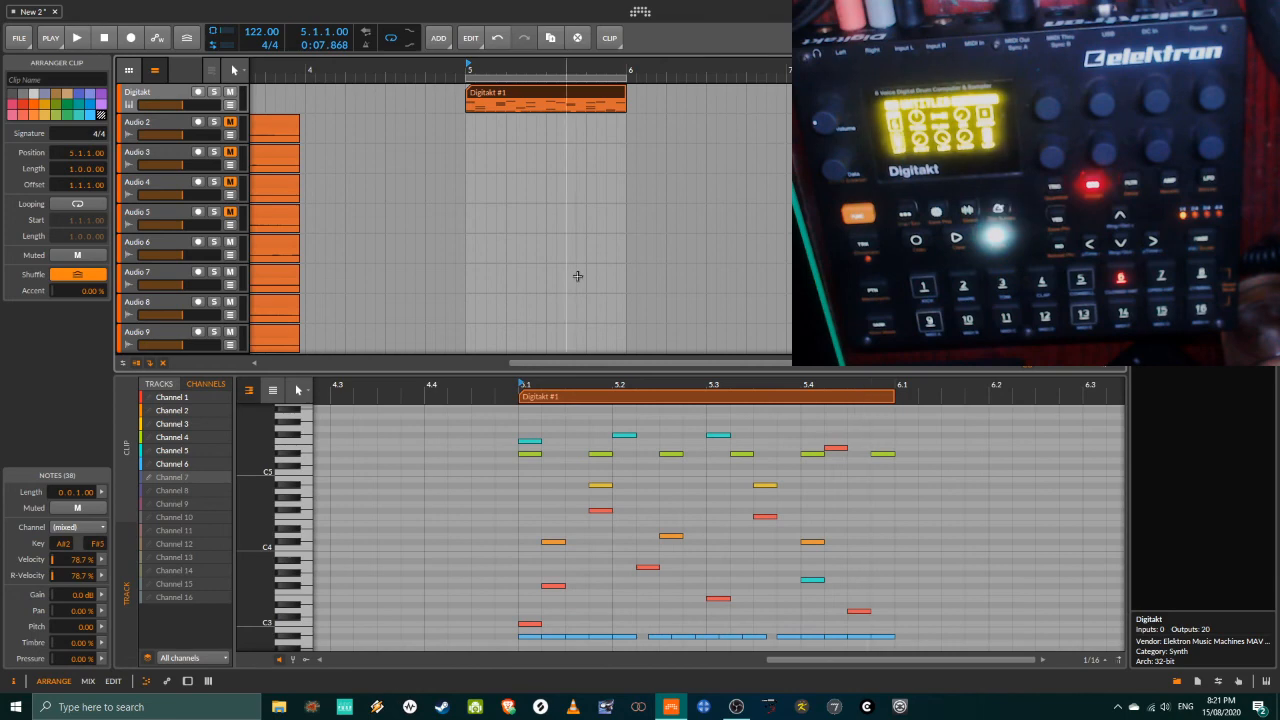
pyautogui.doubleClick(571, 98)
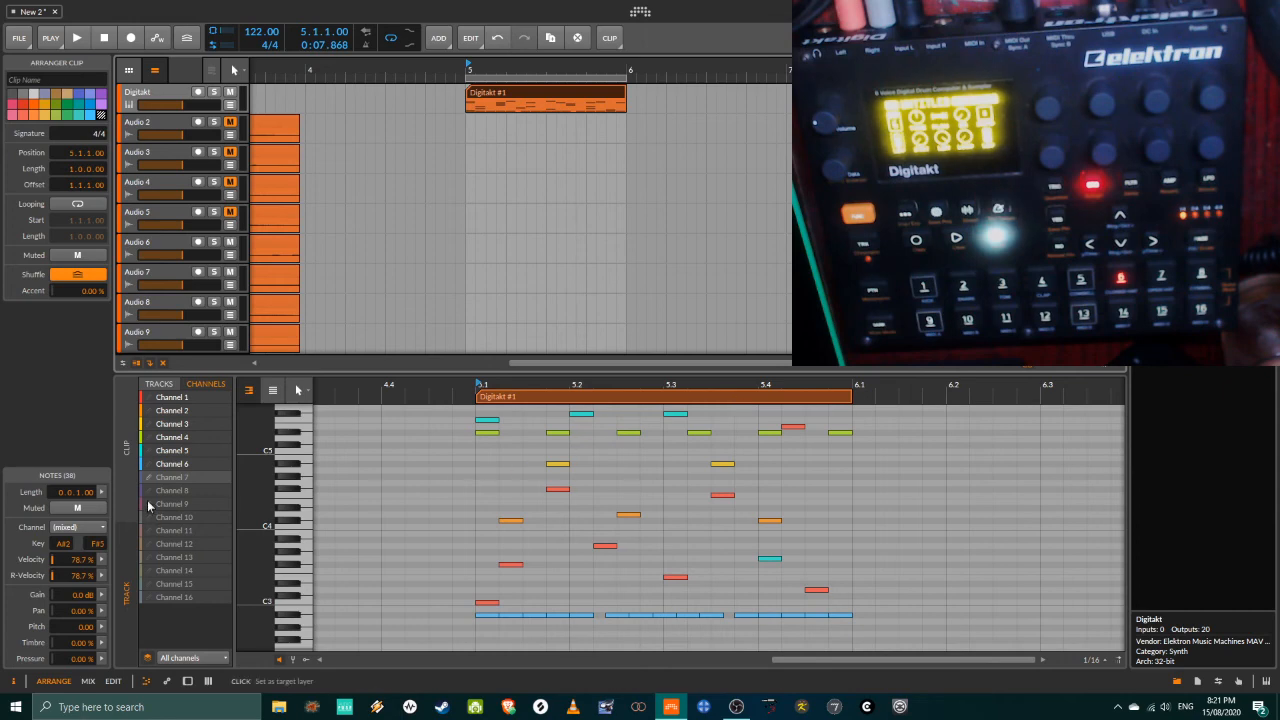
# - Select the Digitakt track to show its settings, and examine the recorded audio clips and the note clip together in the arranger
pyautogui.click(170, 93)
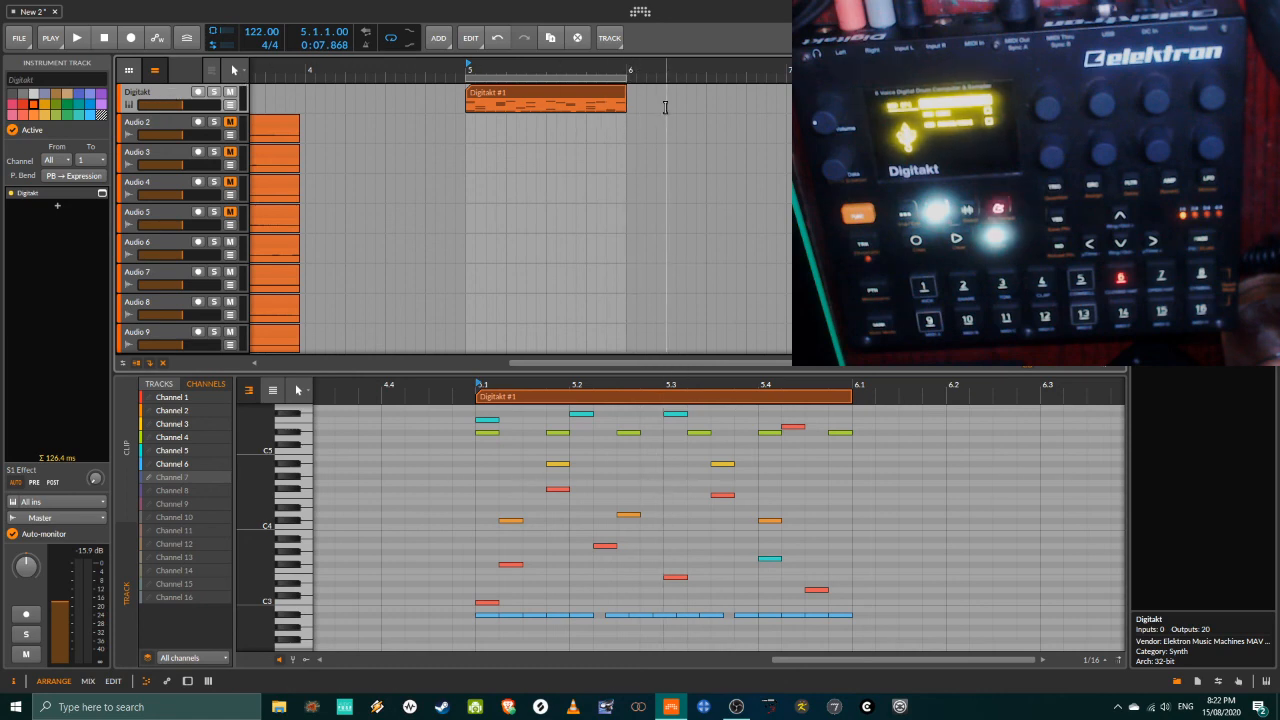
pyautogui.moveTo(683, 66); pyautogui.dragTo(613, 114)
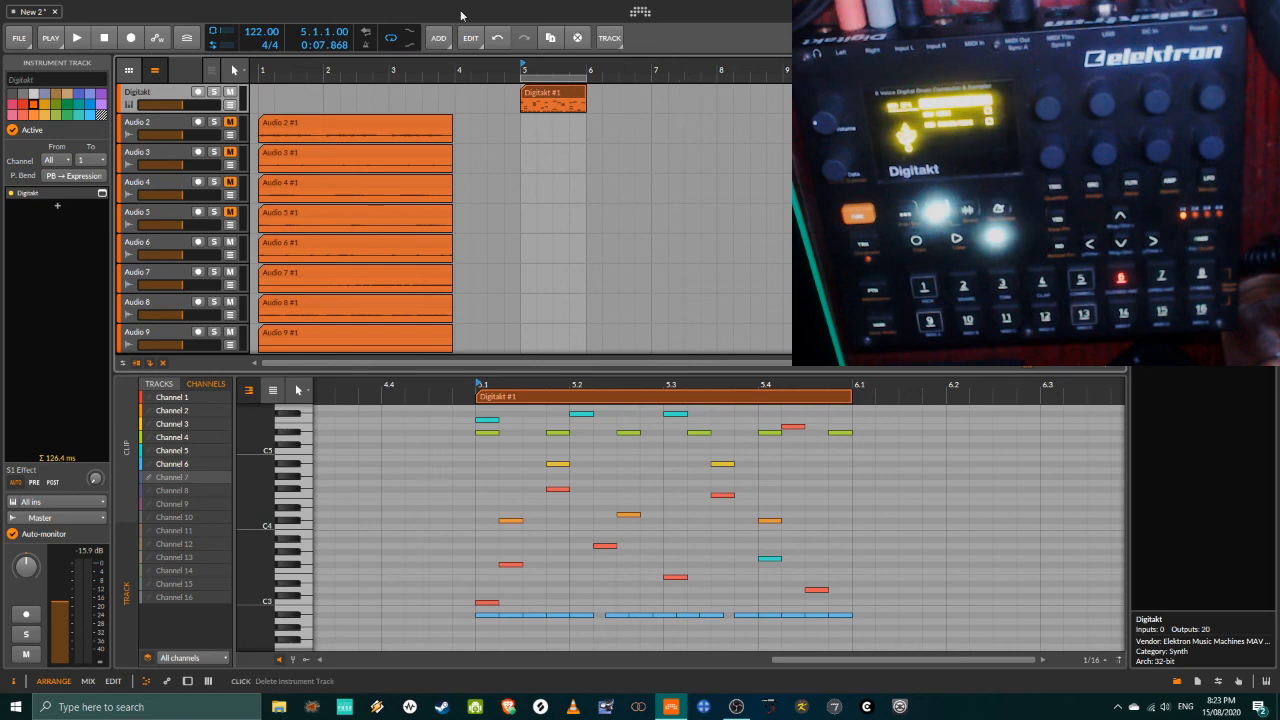
pyautogui.moveTo(323, 70); pyautogui.dragTo(320, 63)
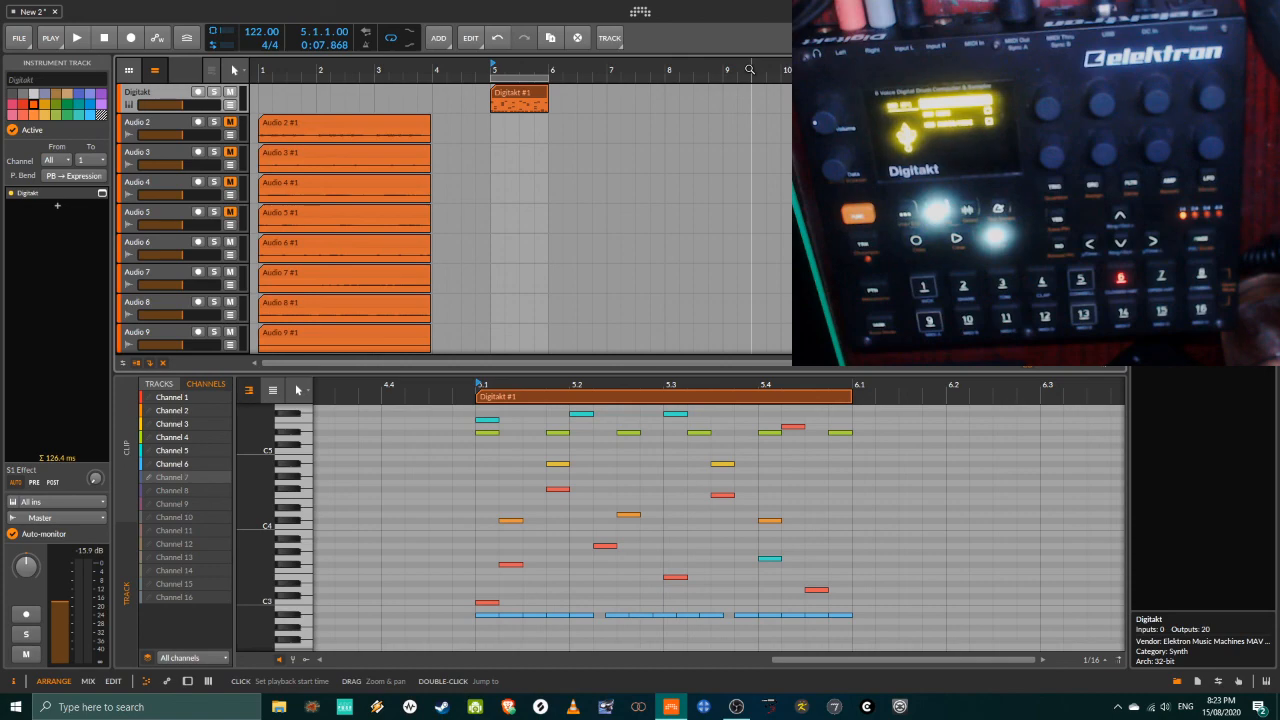
pyautogui.click(738, 708)
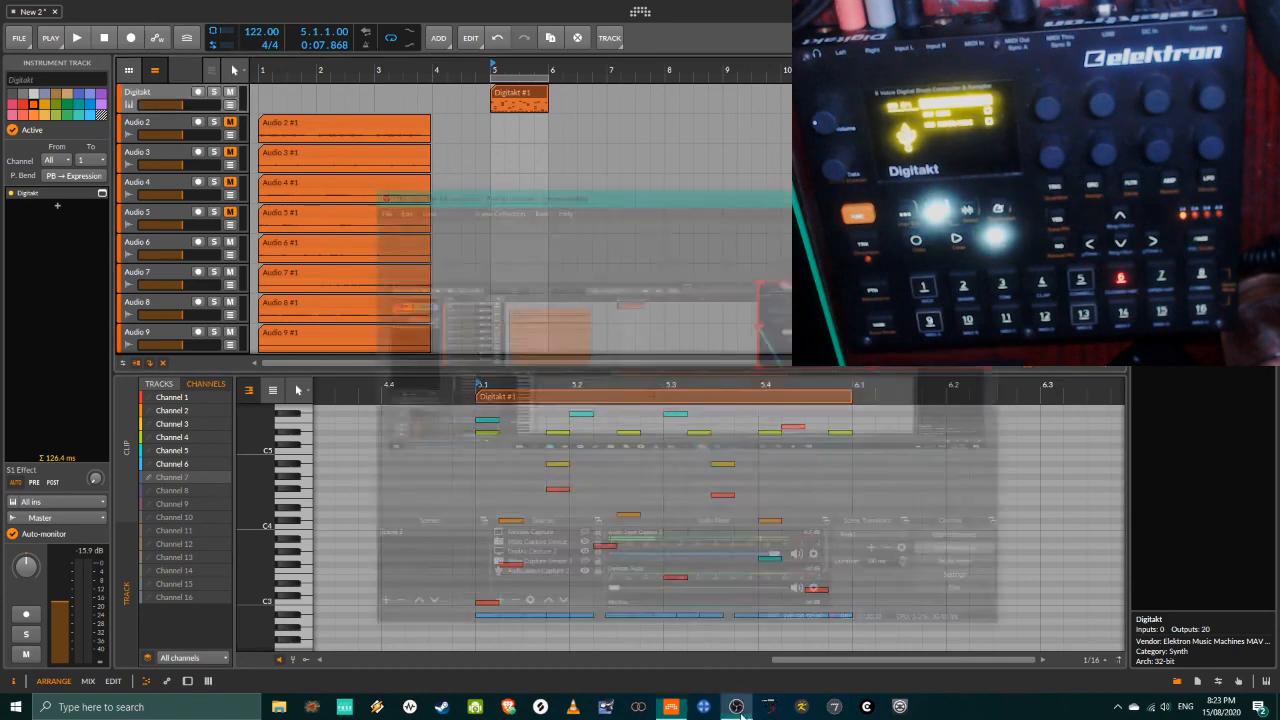